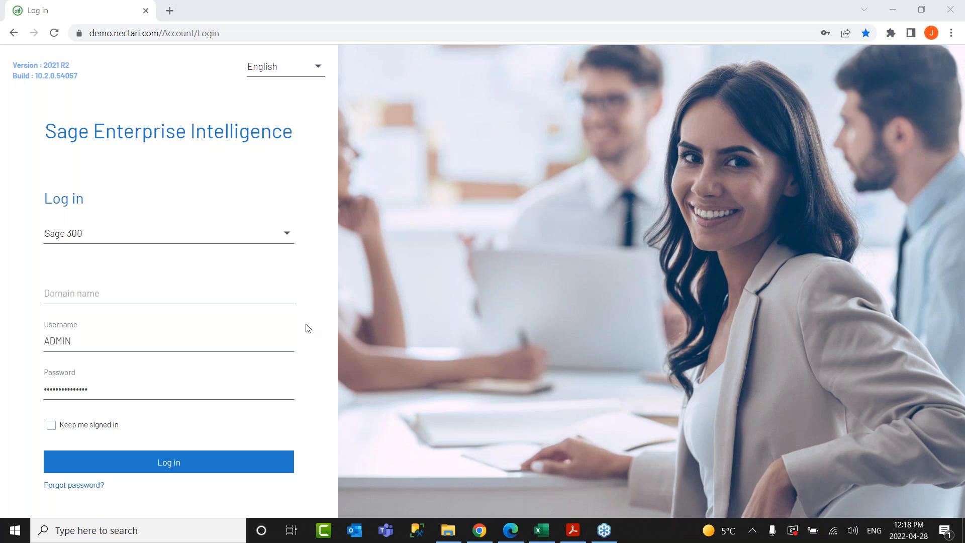
Sign in to Sage Enterprise Intelligence, keeping English as the interface language.
click(302, 71)
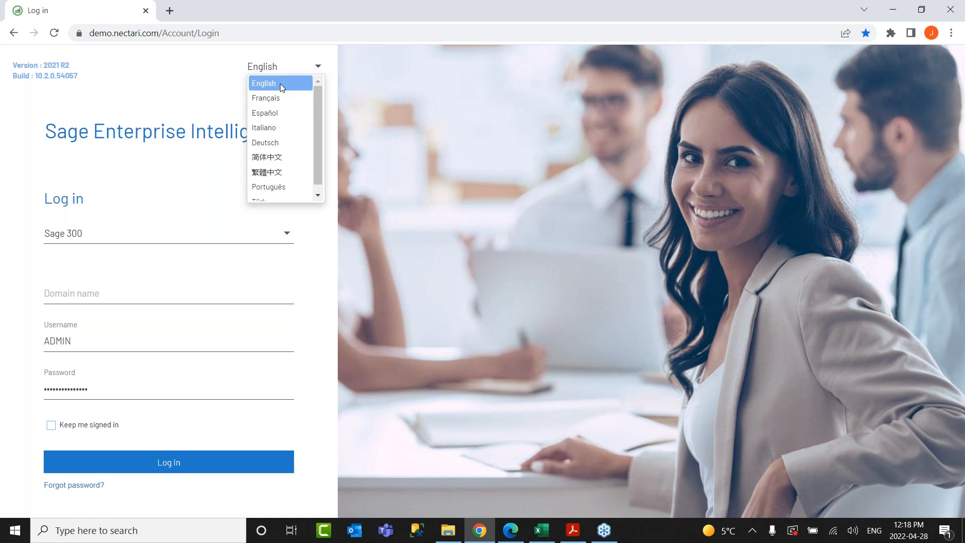
click(340, 110)
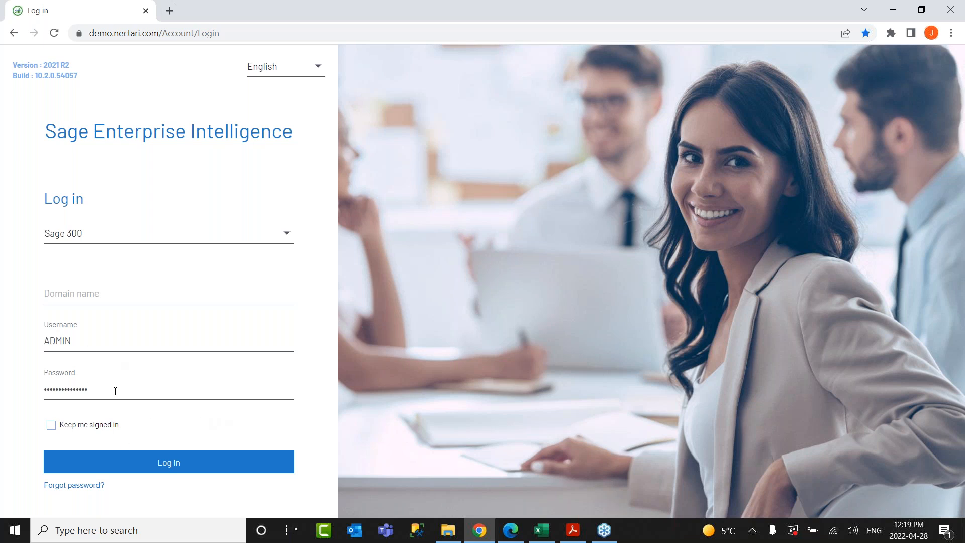
key(Return)
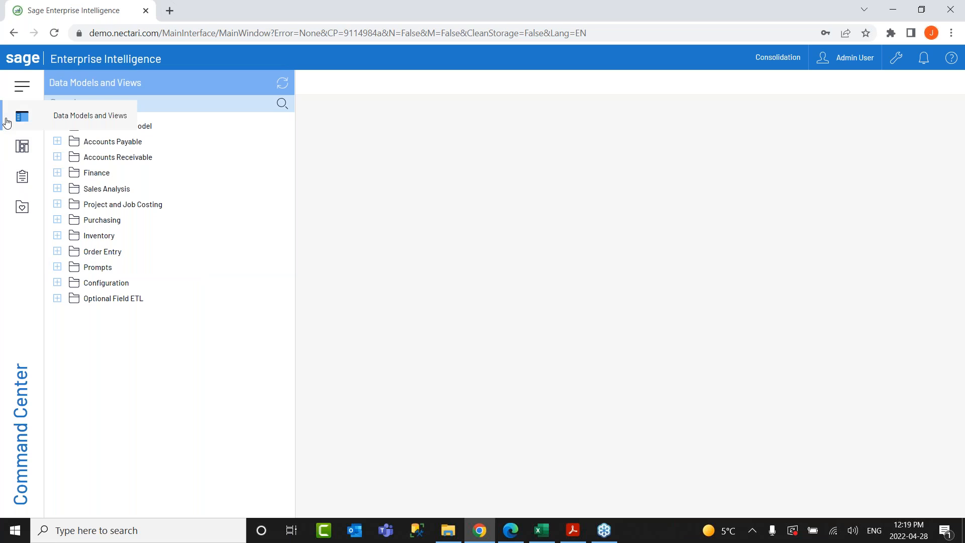
click(6, 121)
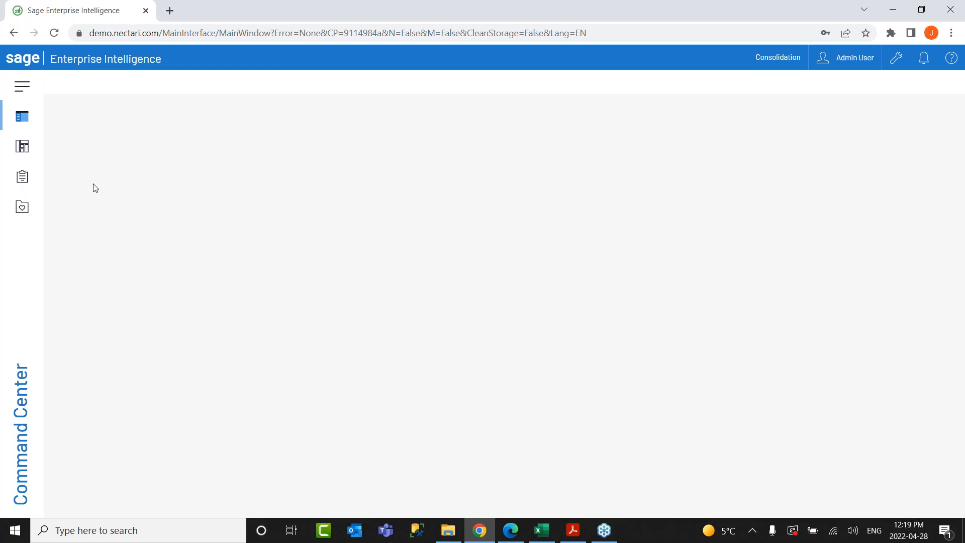
click(20, 124)
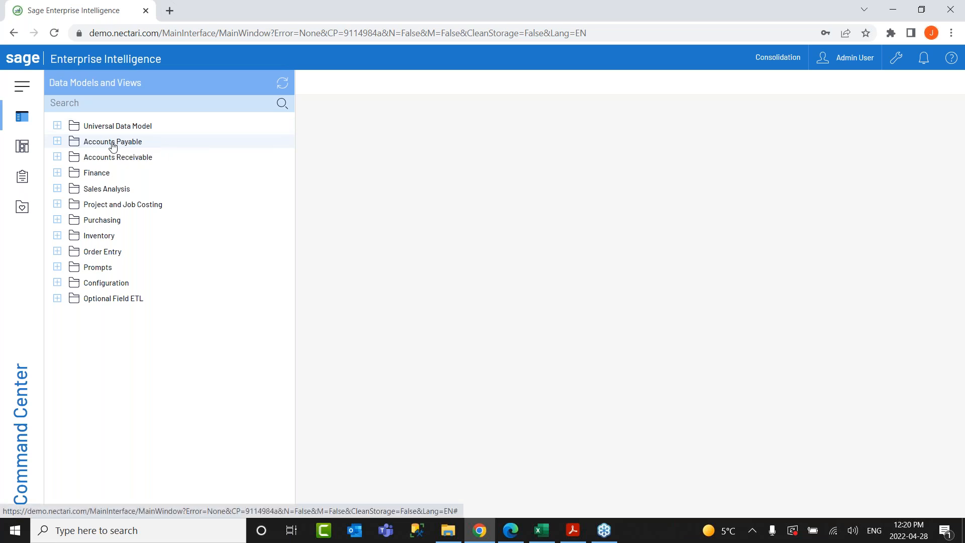
click(58, 141)
click(58, 251)
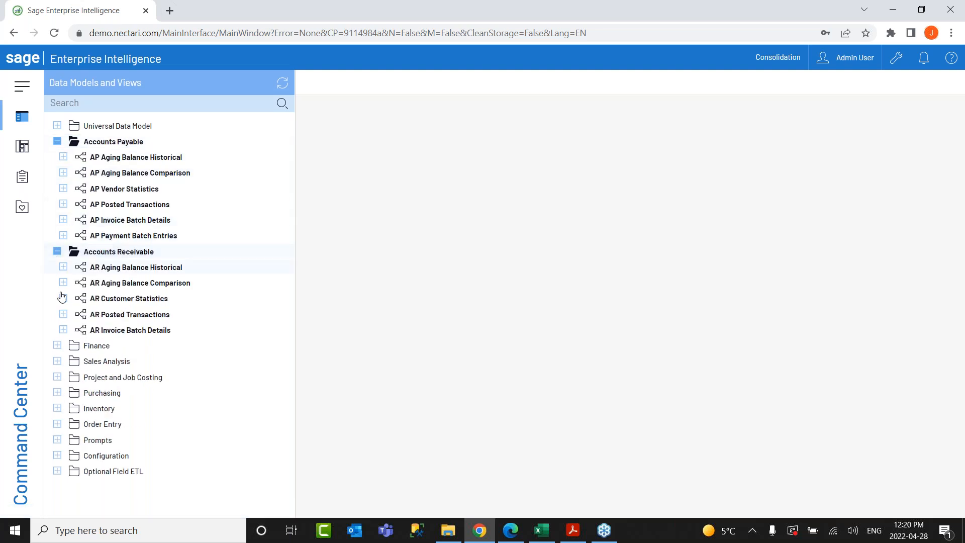
click(57, 345)
click(57, 455)
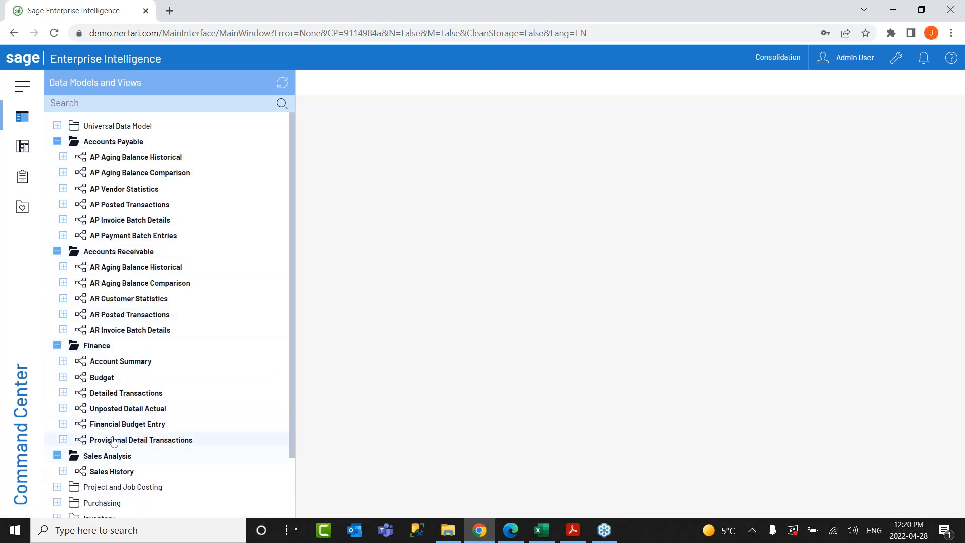
scroll(91, 432, down, 1)
click(58, 415)
scroll(75, 421, down, 1)
scroll(74, 421, down, 1)
click(62, 368)
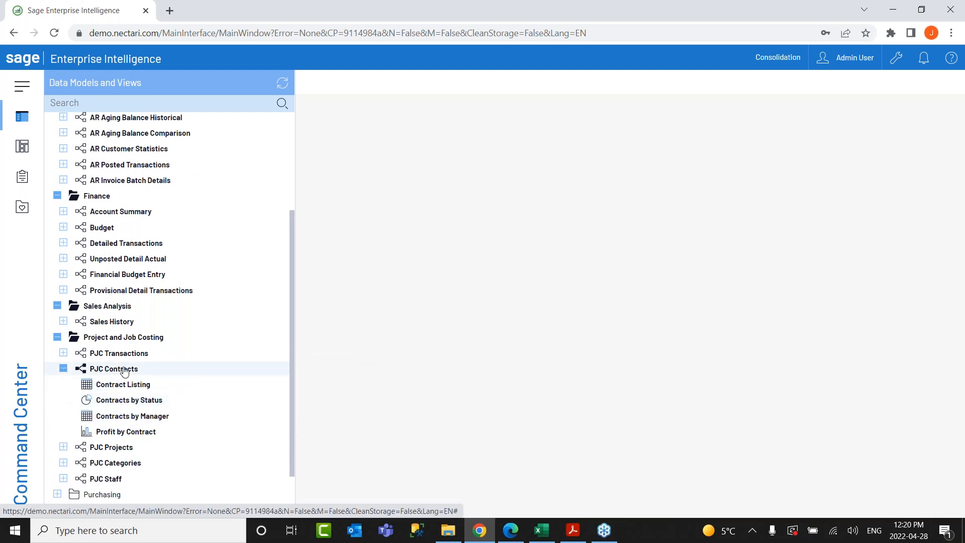
click(113, 447)
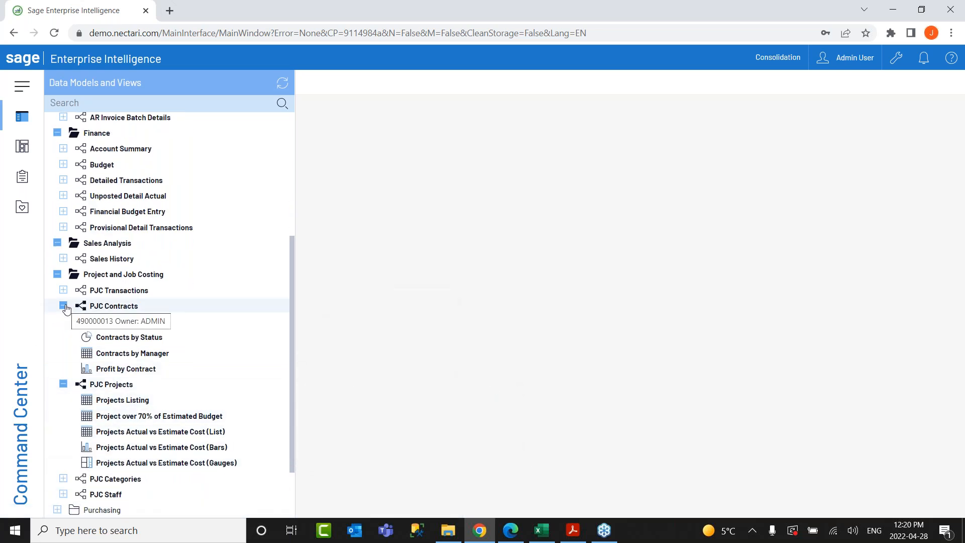
click(63, 306)
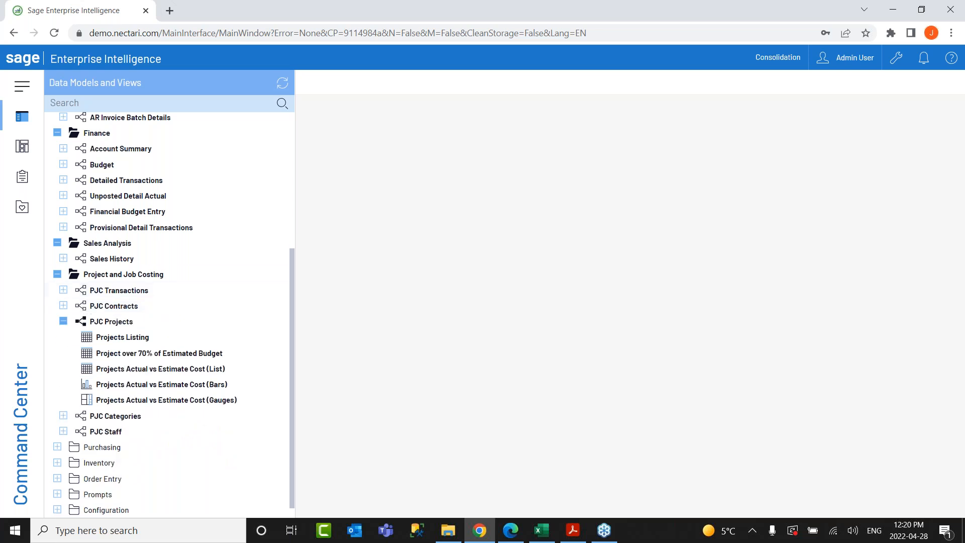
click(58, 274)
click(57, 274)
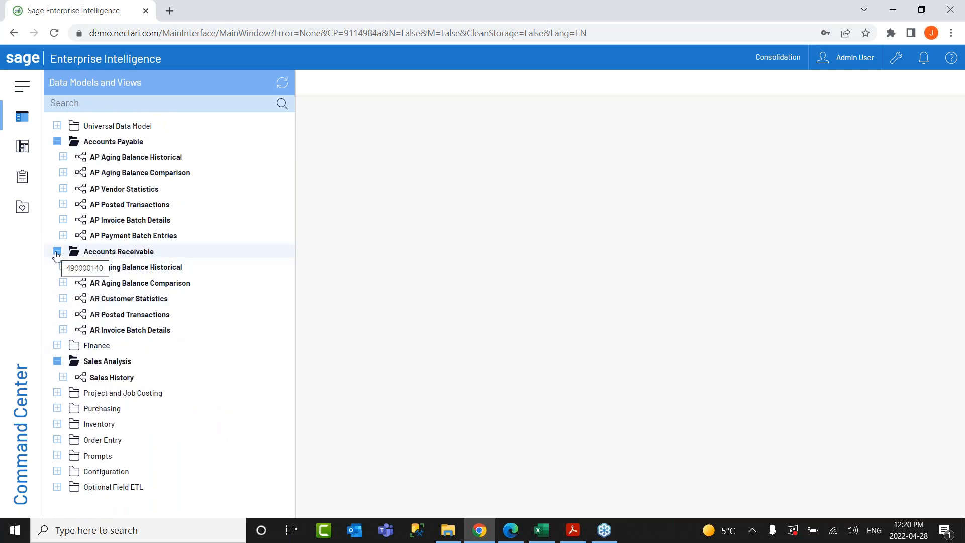
click(57, 252)
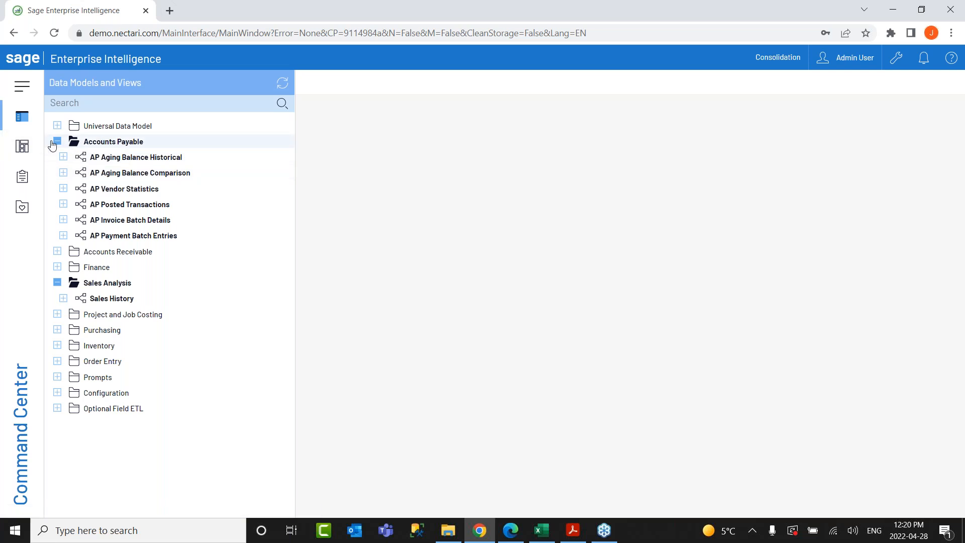
click(57, 141)
click(57, 189)
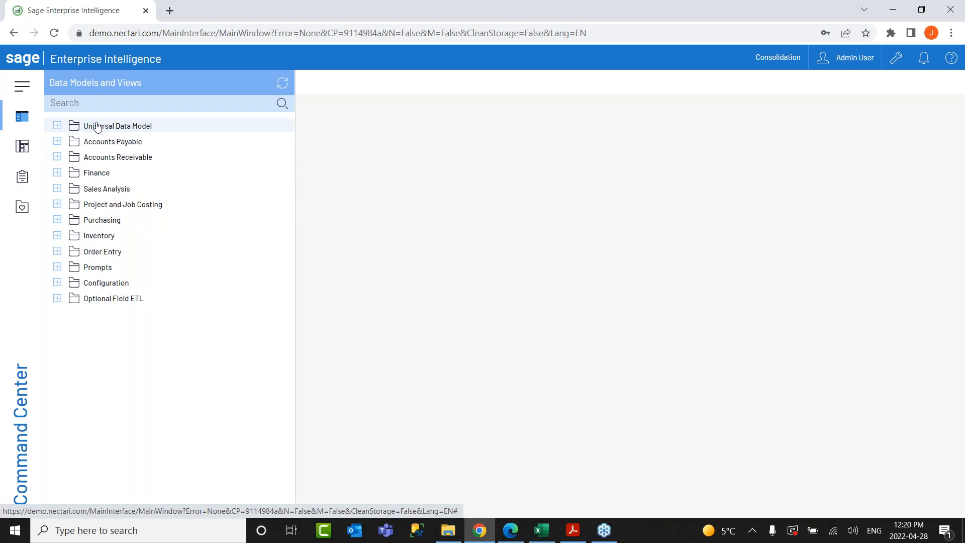
click(56, 125)
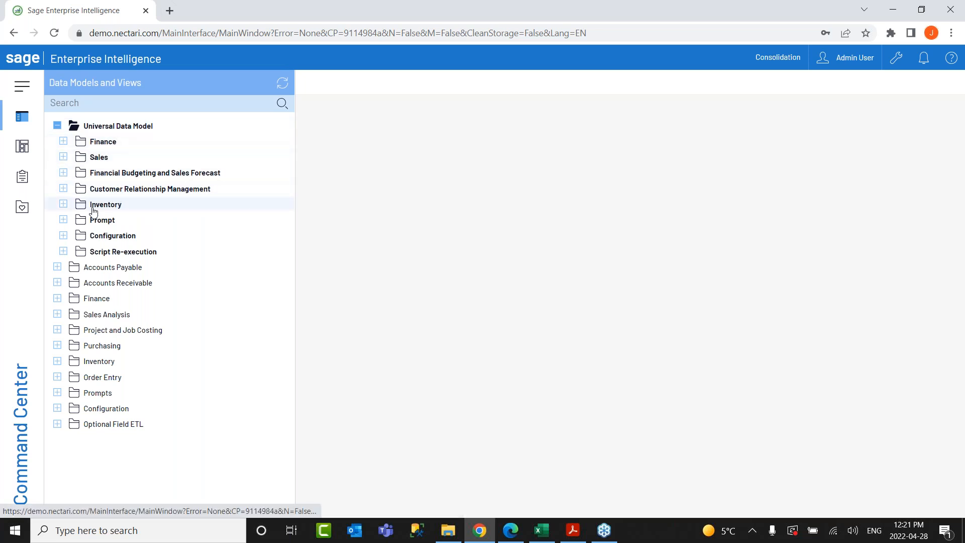
click(64, 173)
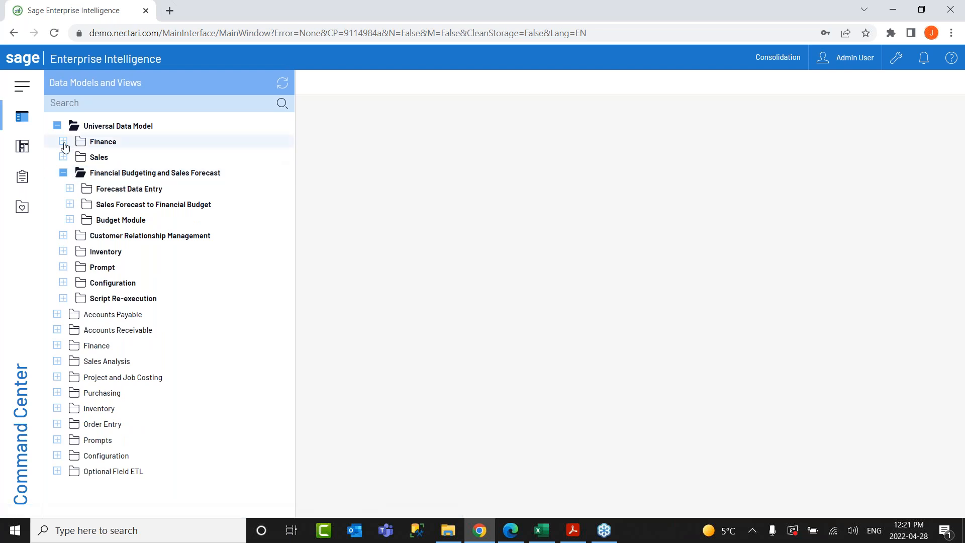
click(57, 127)
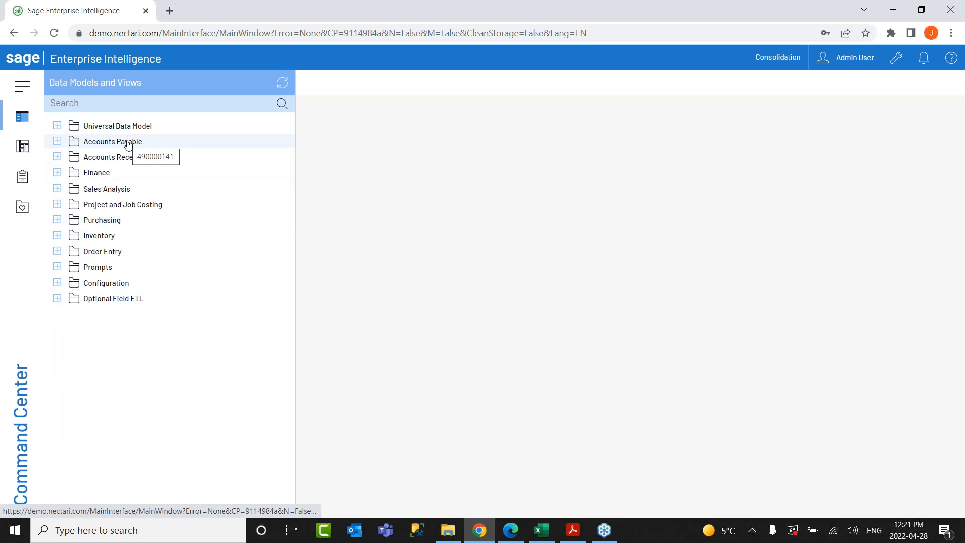
Open Universal Data Model > Finance > Chief Financial Officer 2 from the dashboards list, then hide the panel.
click(22, 147)
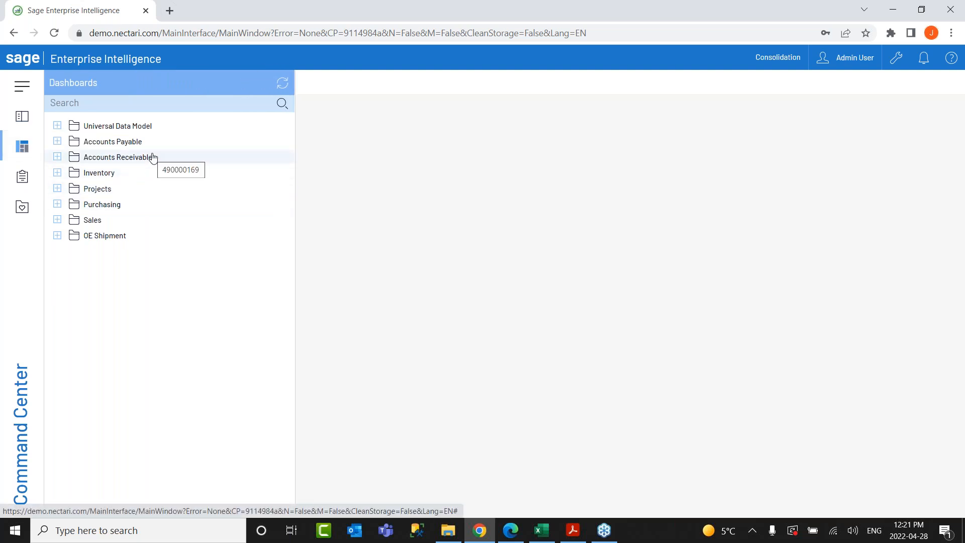
click(57, 141)
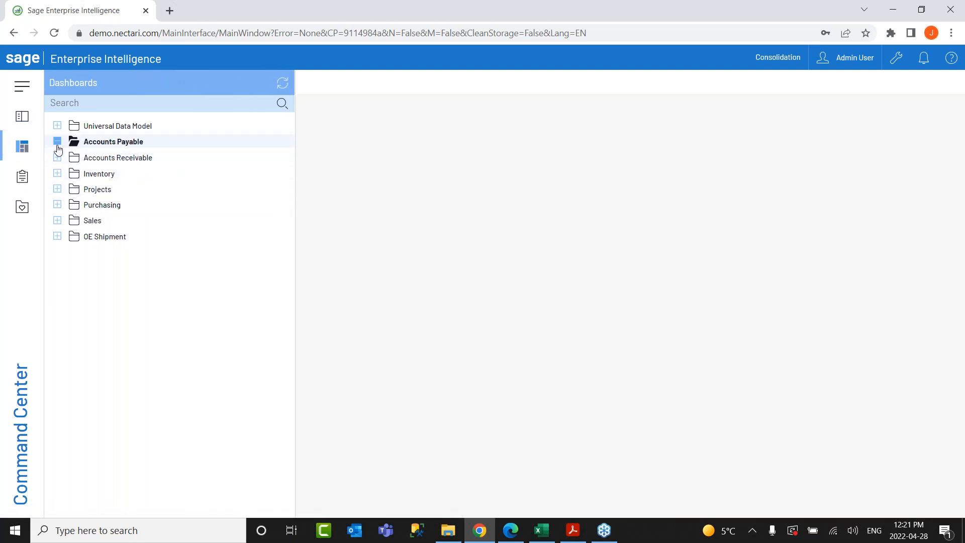
click(57, 173)
click(58, 126)
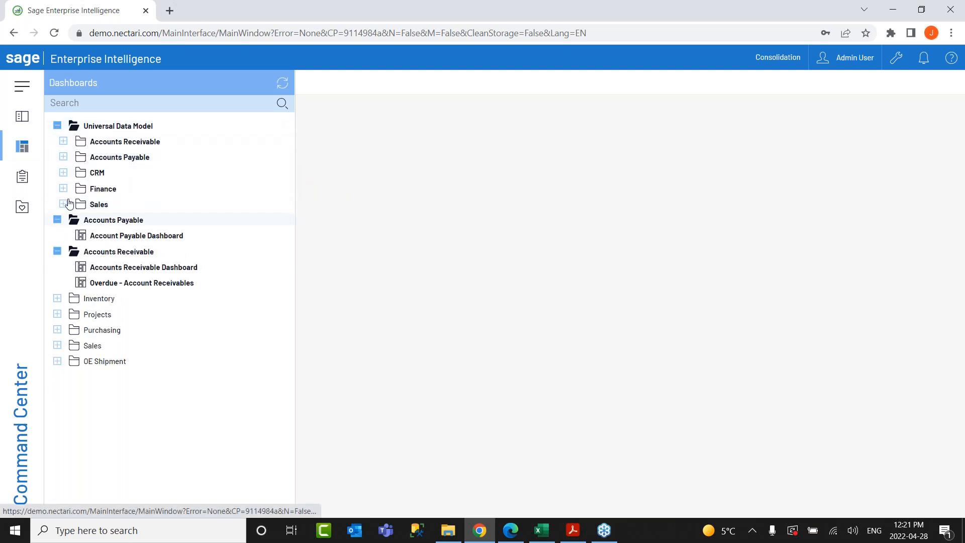
click(64, 188)
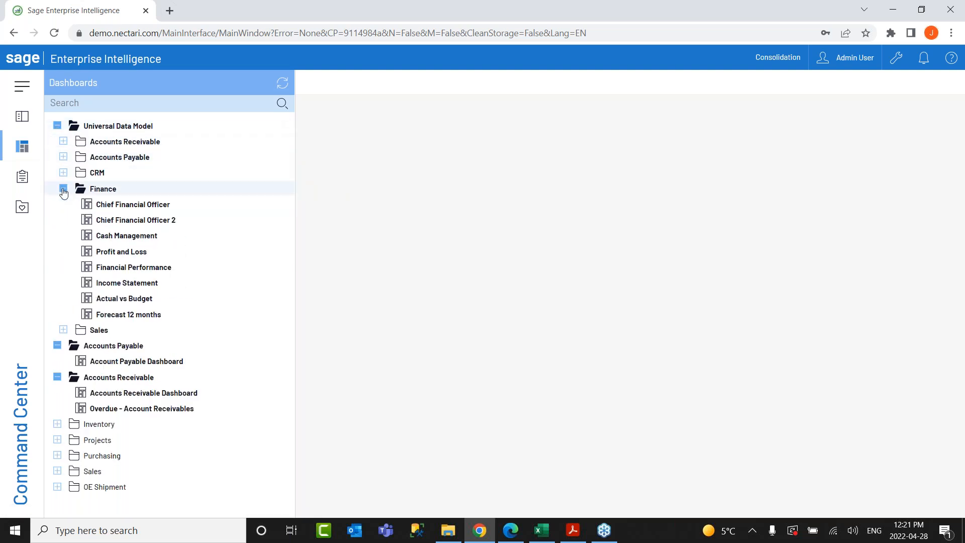
mouse_move(126, 224)
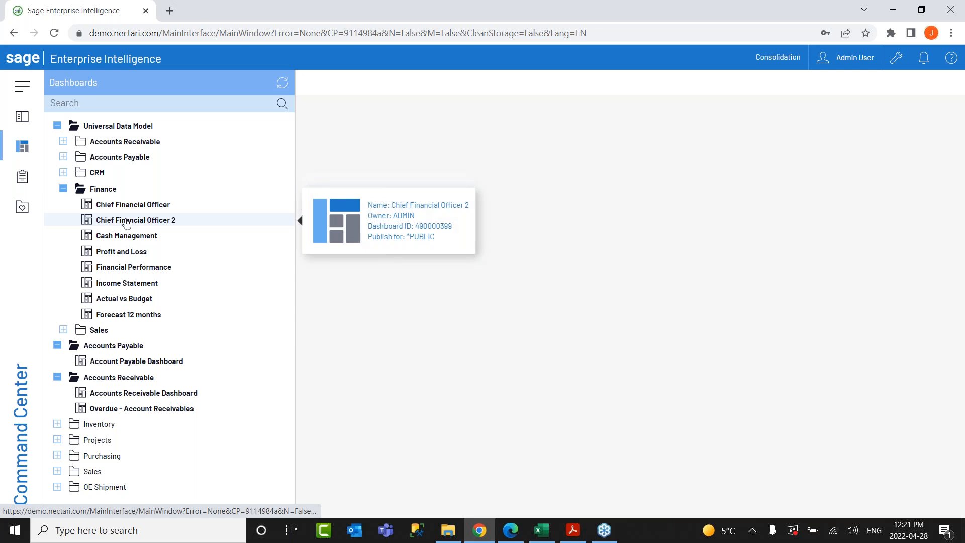
click(127, 221)
click(23, 151)
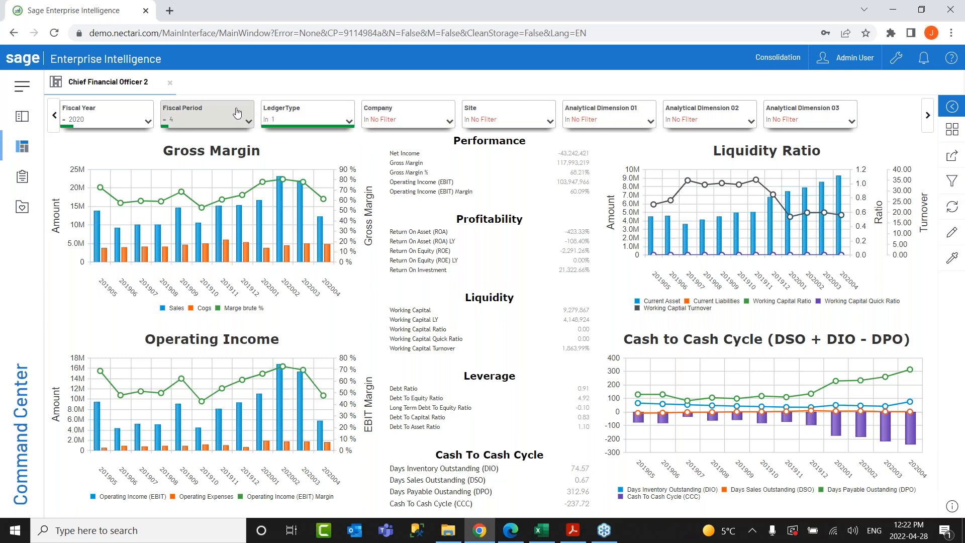
Filter the dashboard to fiscal period 3, then maximize and restore the Liquidity panel.
click(206, 119)
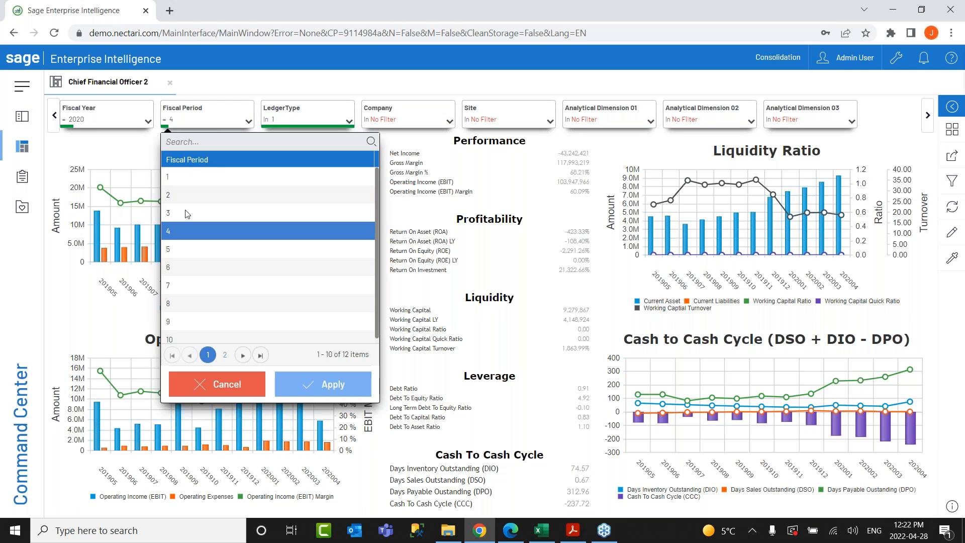
click(184, 213)
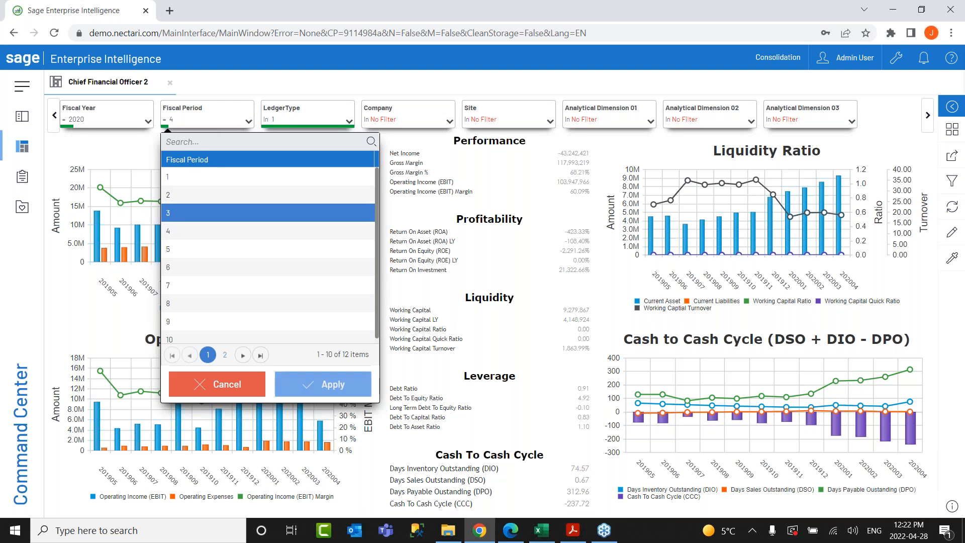
click(327, 382)
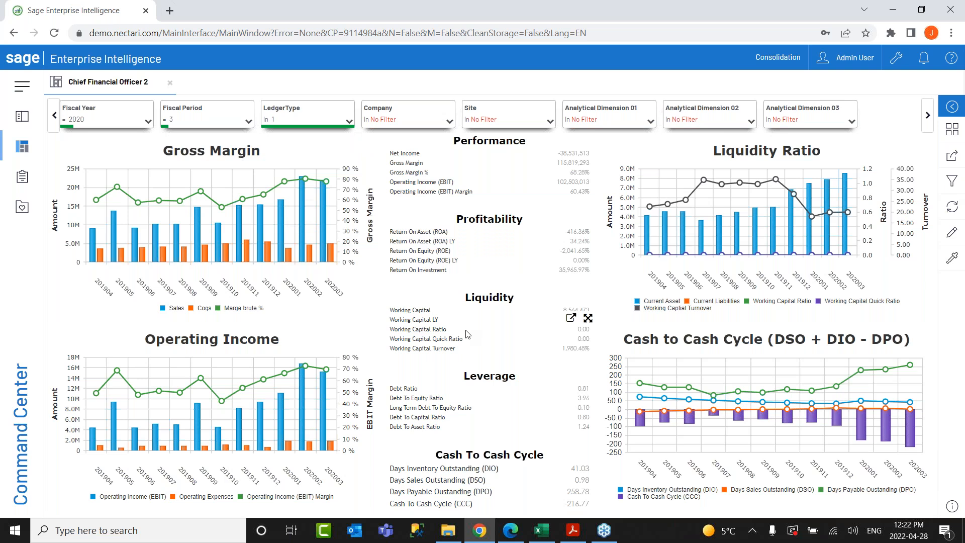
click(588, 318)
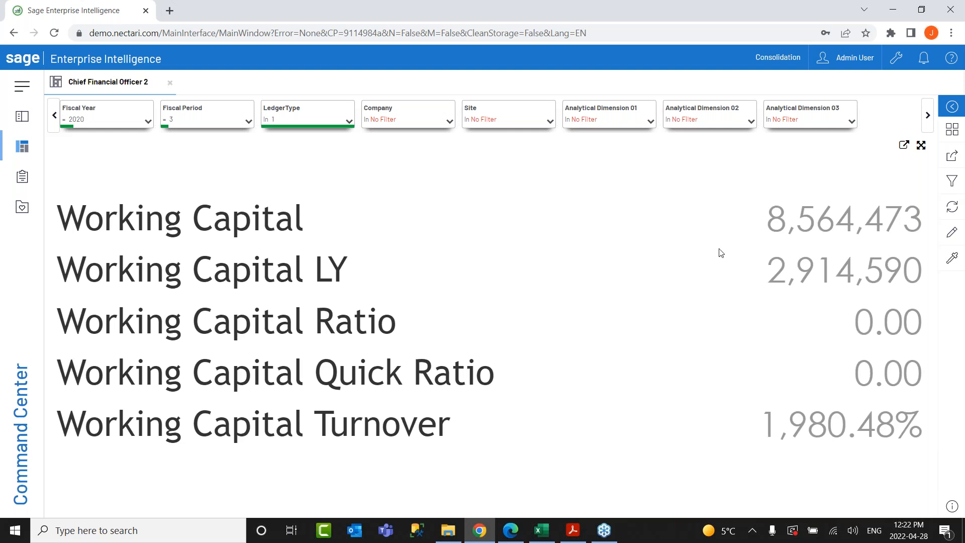
click(922, 146)
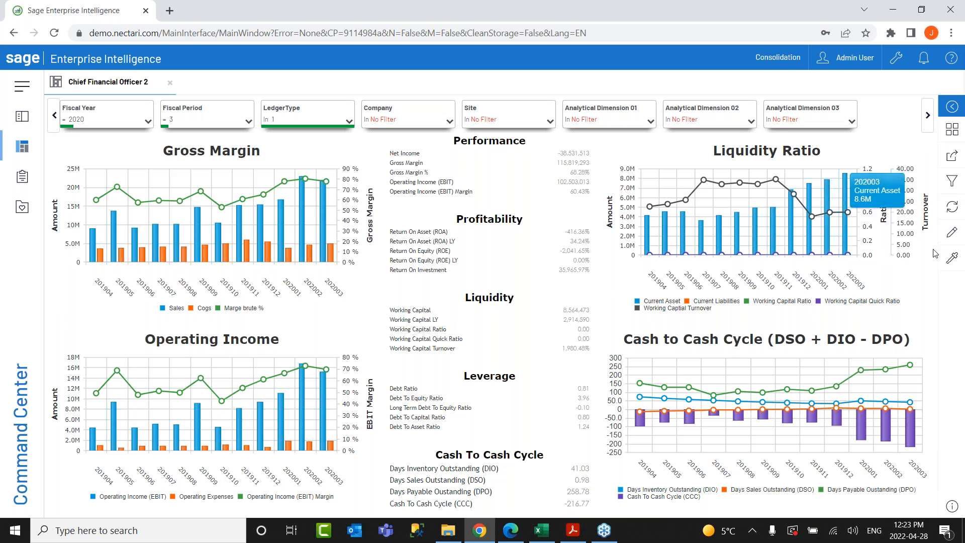
In dashboard edit mode, narrow and then delete the Gross Margin widget.
click(952, 234)
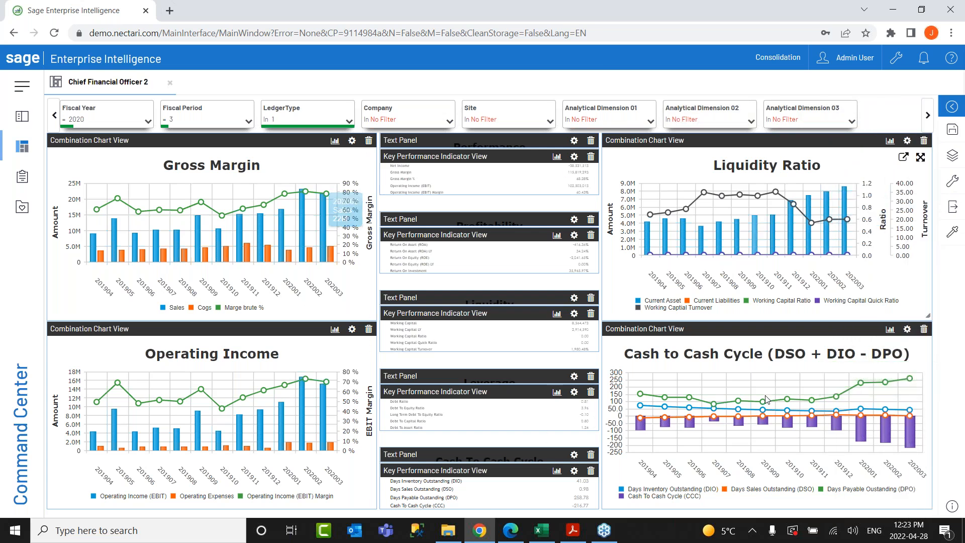
drag(375, 198, 228, 201)
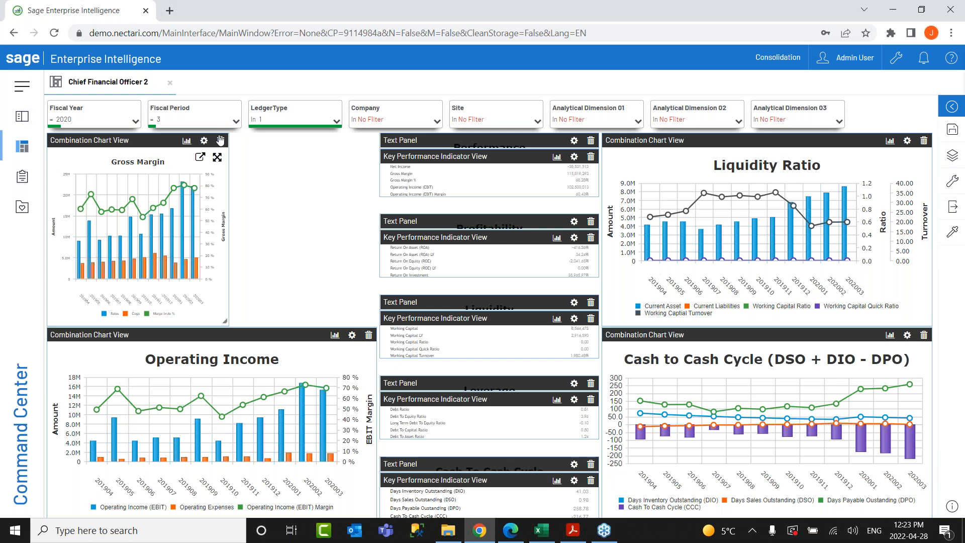
click(220, 141)
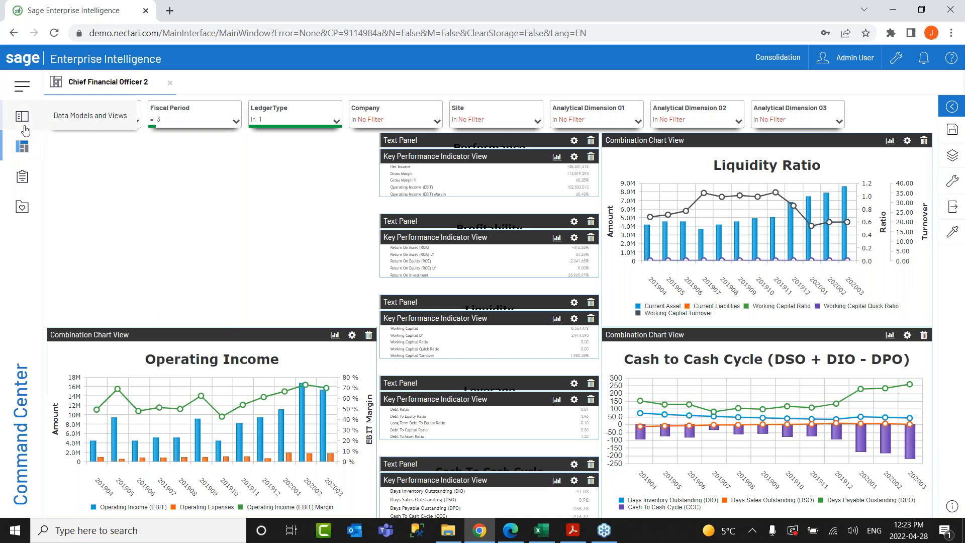
Place Universal Data Model > Finance > Income Statement Report onto the dashboard.
click(23, 123)
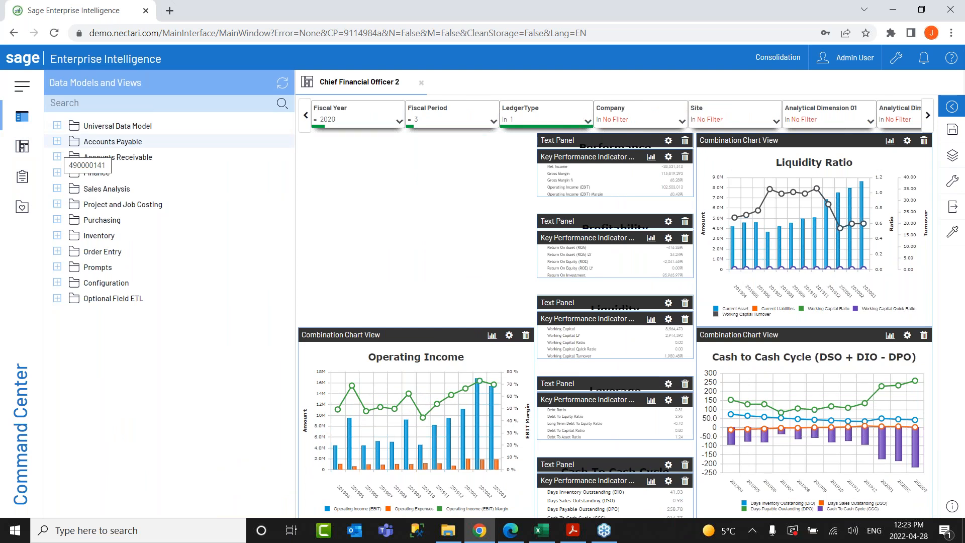
click(58, 126)
click(63, 172)
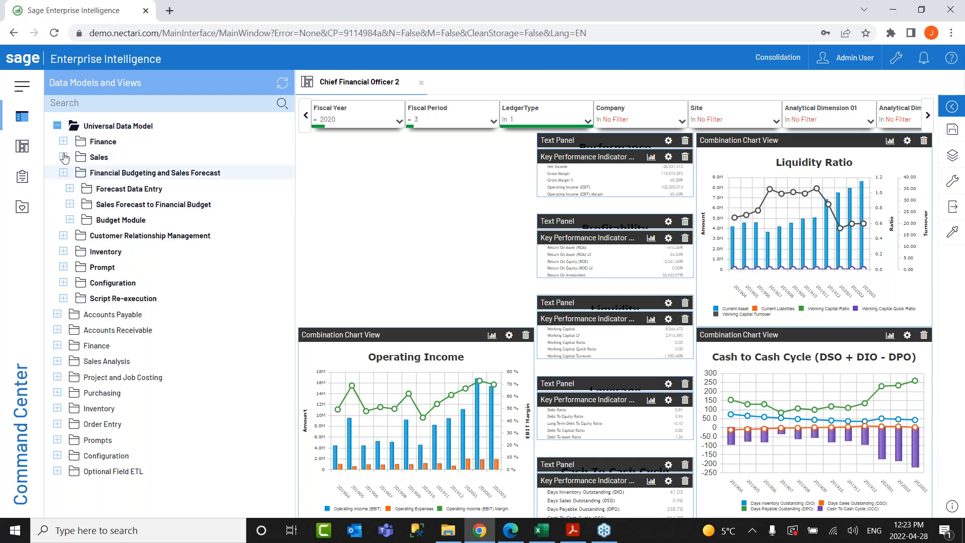
click(63, 173)
click(64, 141)
click(70, 157)
drag(116, 173, 392, 225)
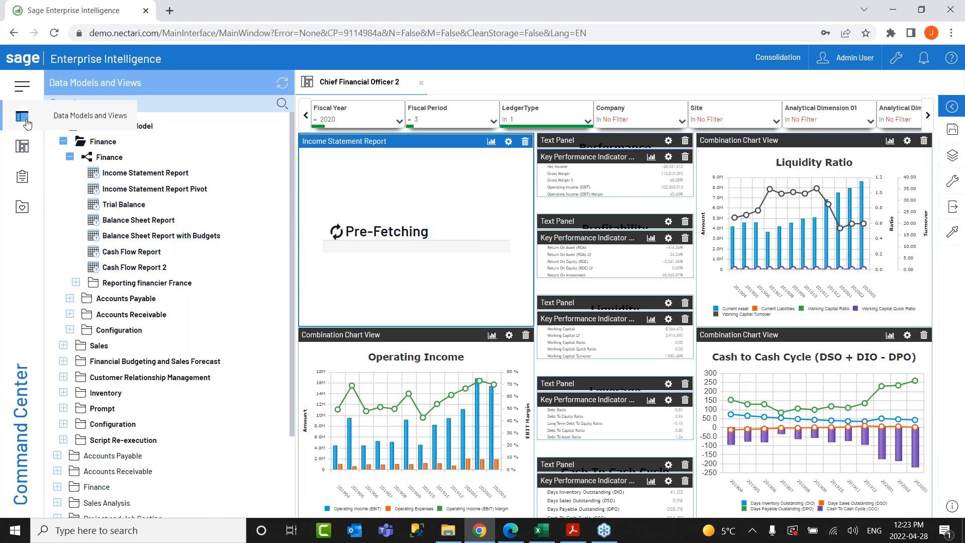
click(21, 117)
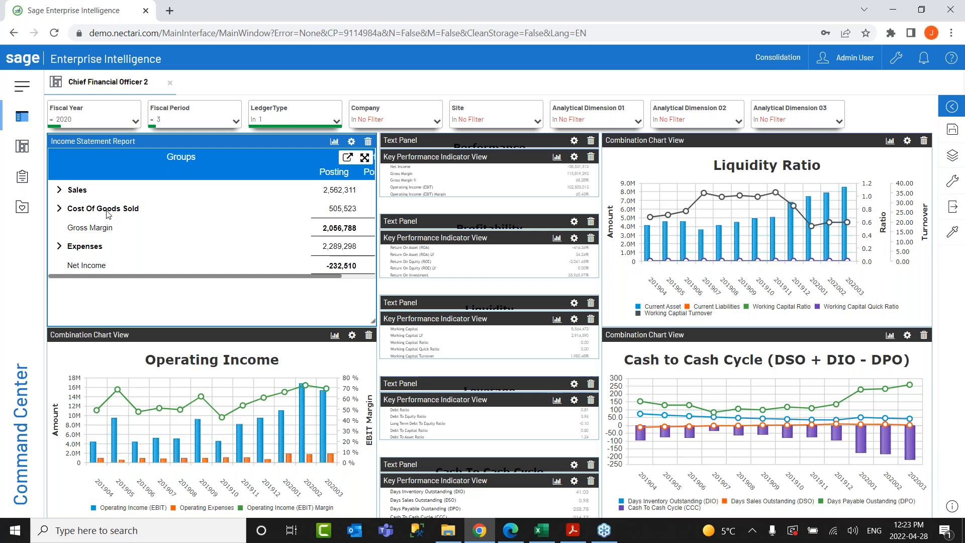
Narrow the Groups column, expand Sales into accounts 4000–4100, and exit edit mode.
drag(308, 171, 207, 181)
click(59, 190)
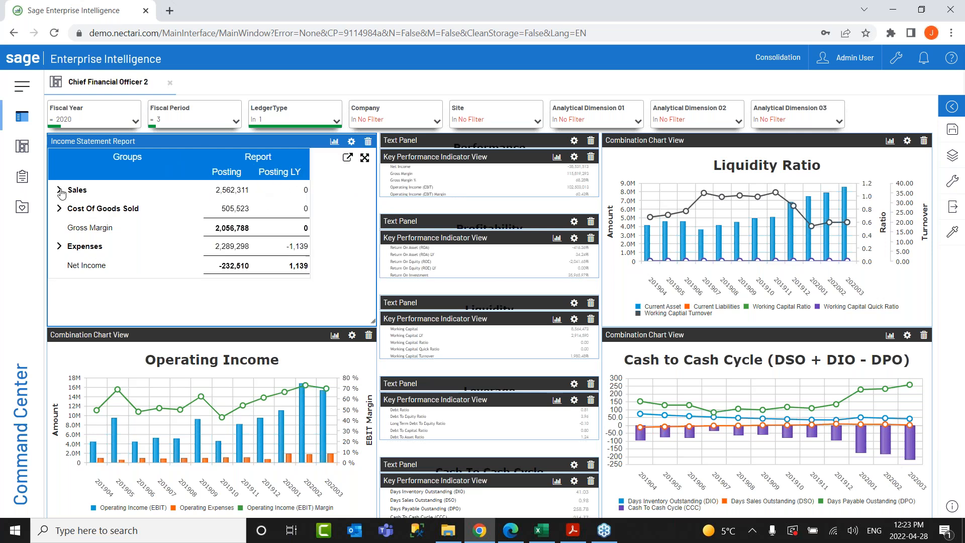
click(951, 209)
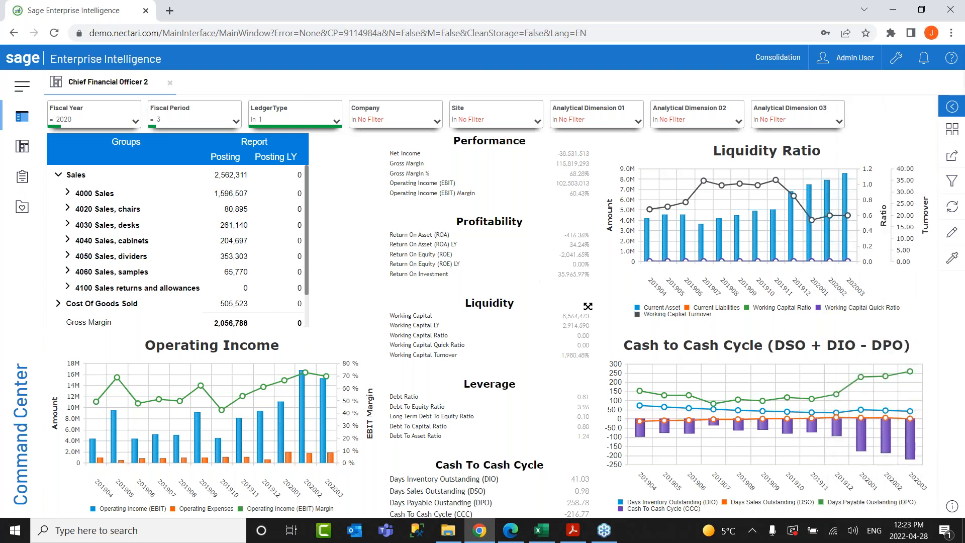
Open the Sales > Sales Performance dashboard, filtered to 2020 period 4.
click(11, 157)
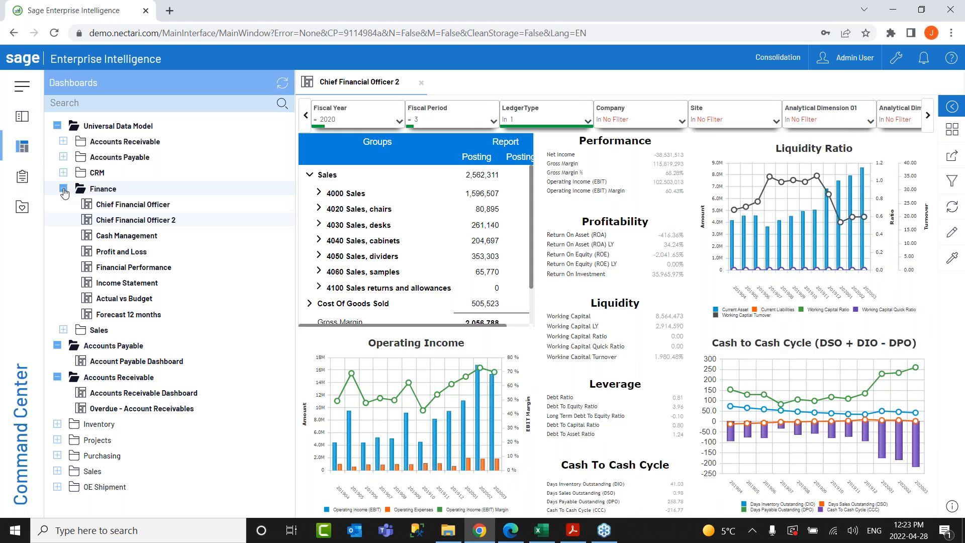
click(58, 220)
click(63, 204)
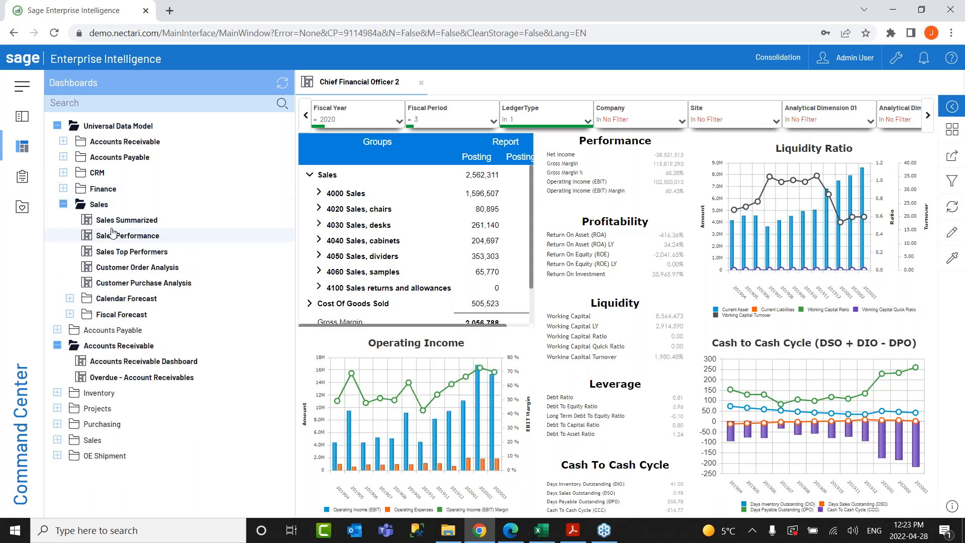
click(121, 236)
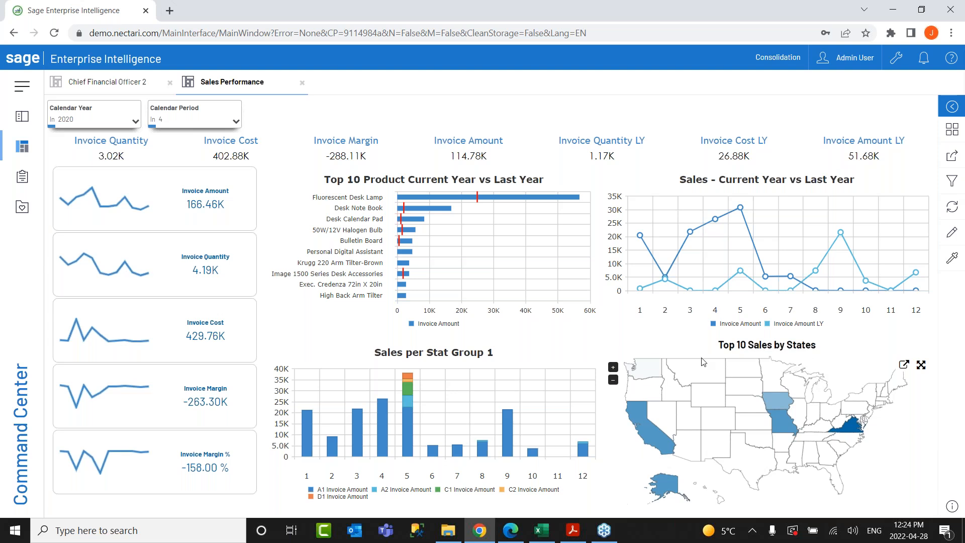
mouse_move(654, 433)
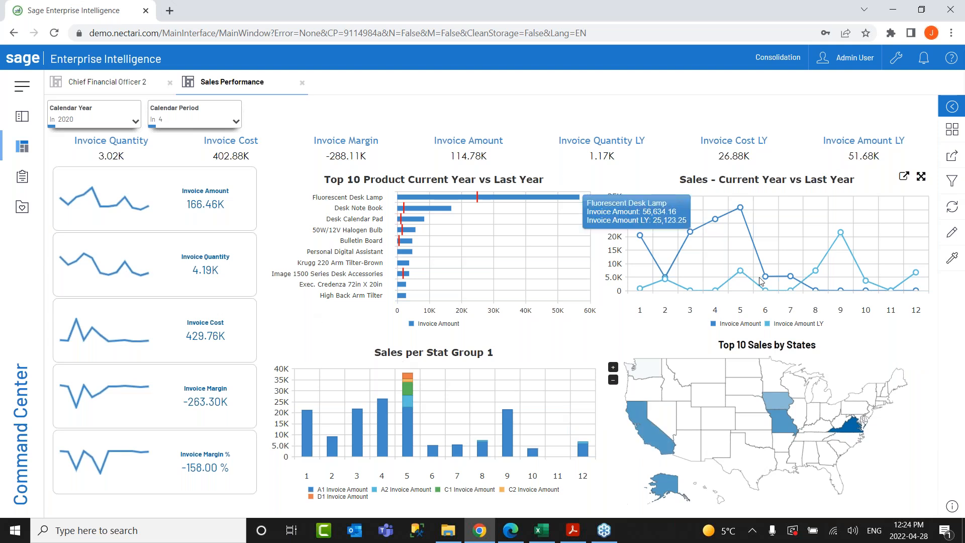
click(642, 427)
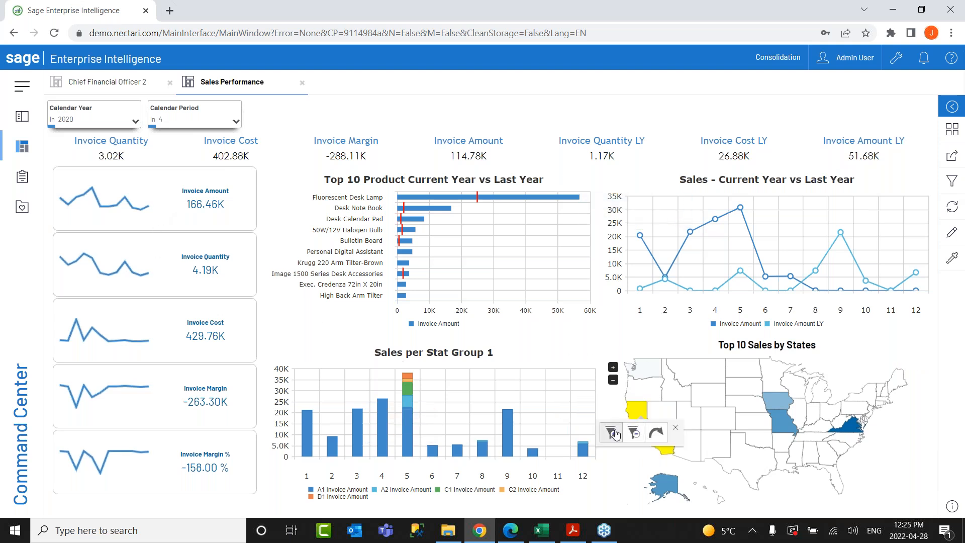
click(611, 432)
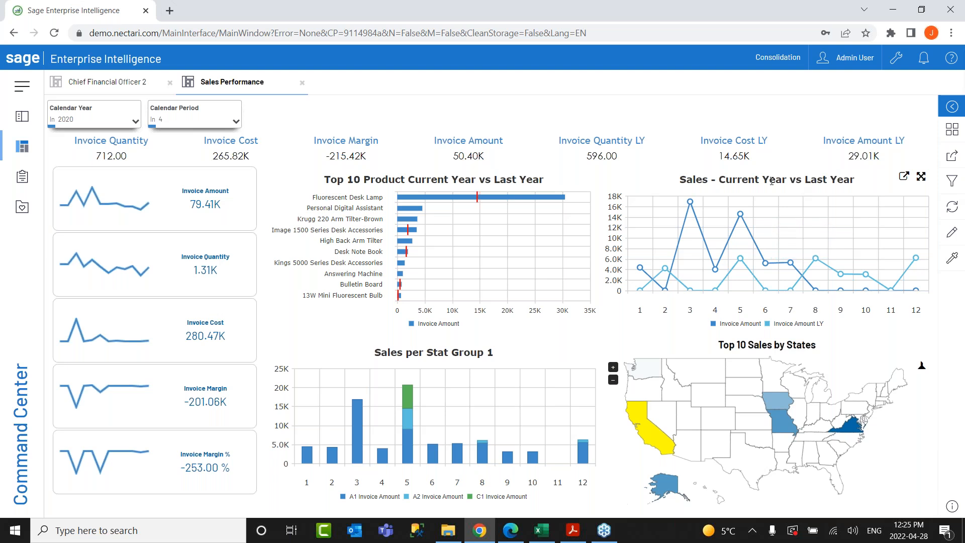
mouse_move(642, 426)
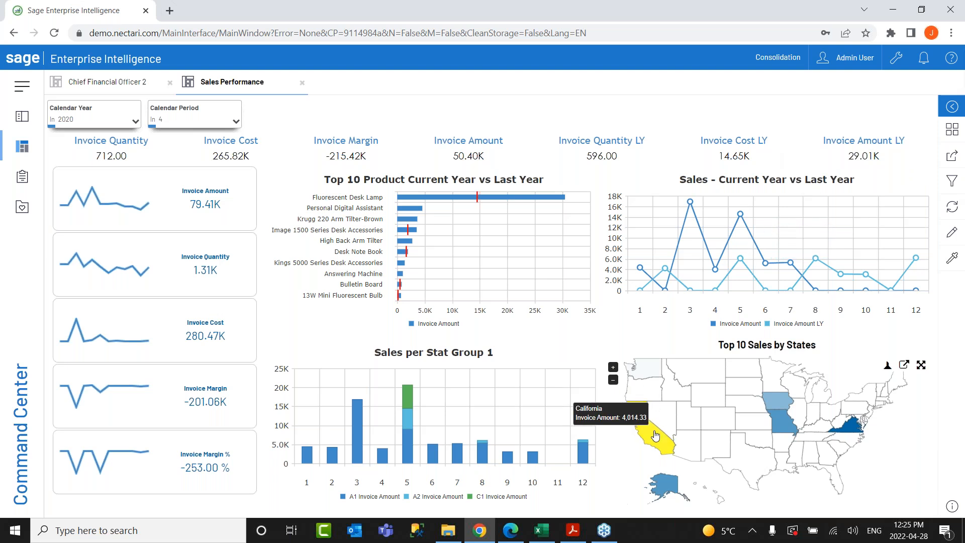
click(648, 438)
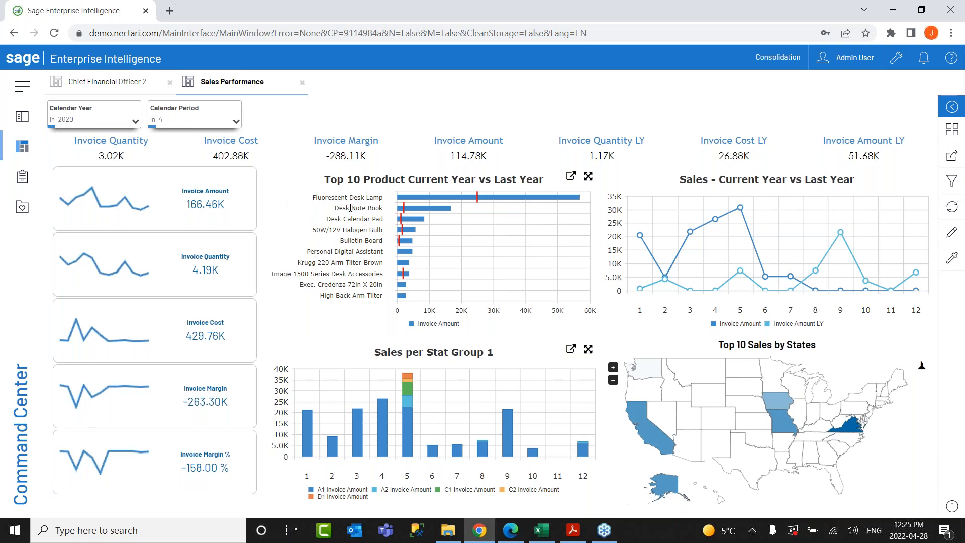
Maximize the Top 10 Product Current Year vs Last Year chart.
click(588, 177)
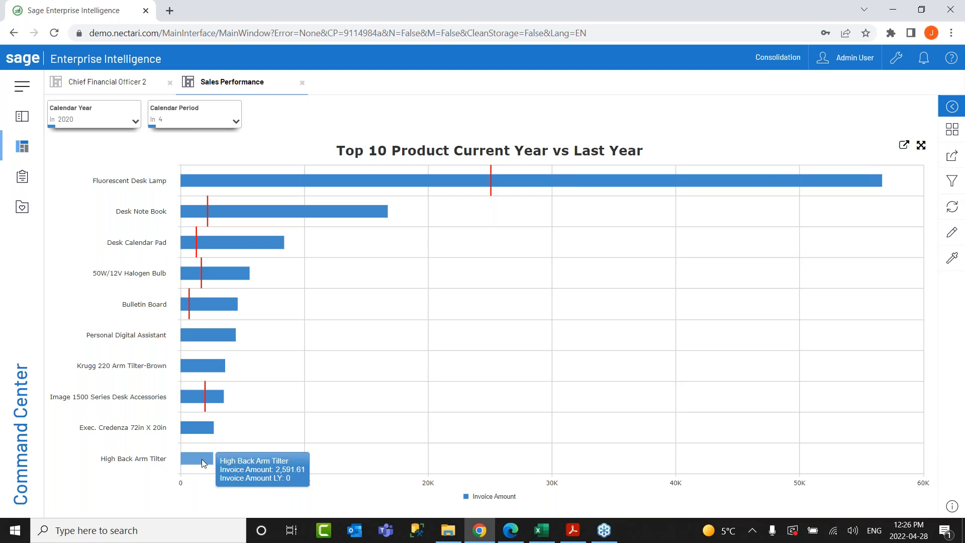
Link from the High Back Arm Tilter bar to Sales Invoice Analysis > Sales Summarized with parent values.
click(204, 462)
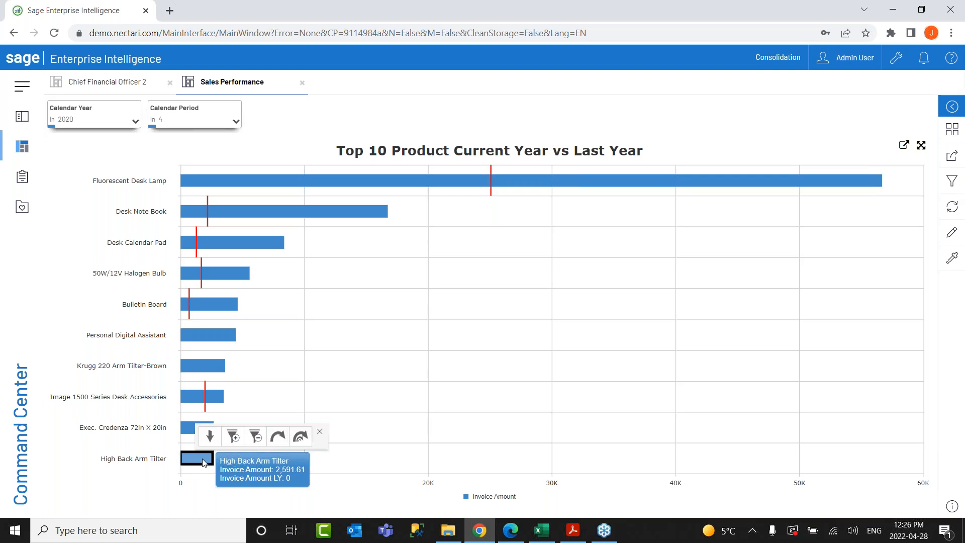
click(301, 438)
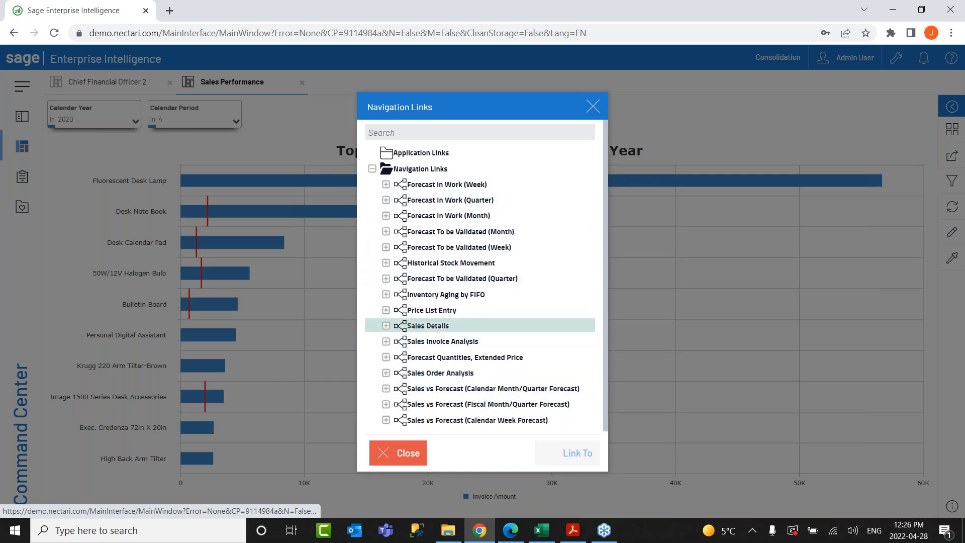
click(385, 341)
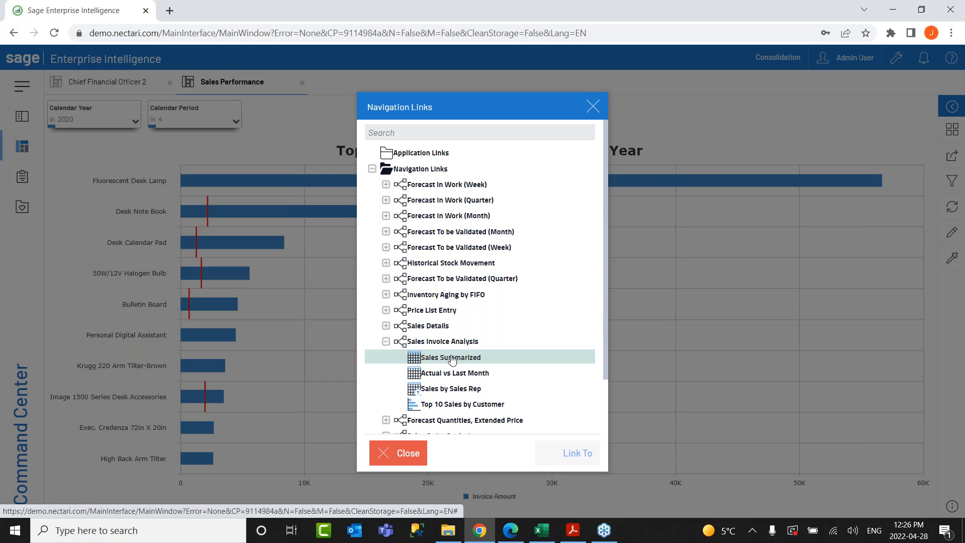
click(452, 358)
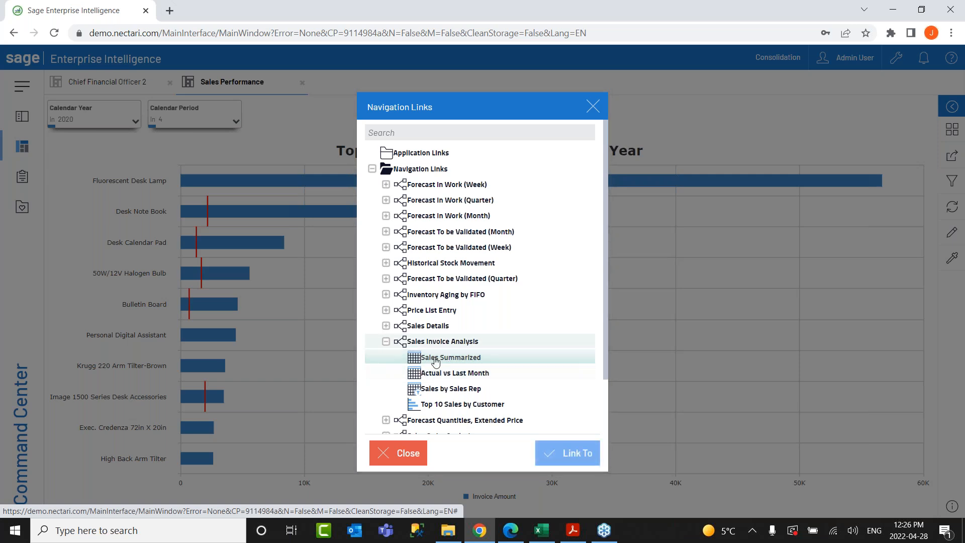
click(568, 453)
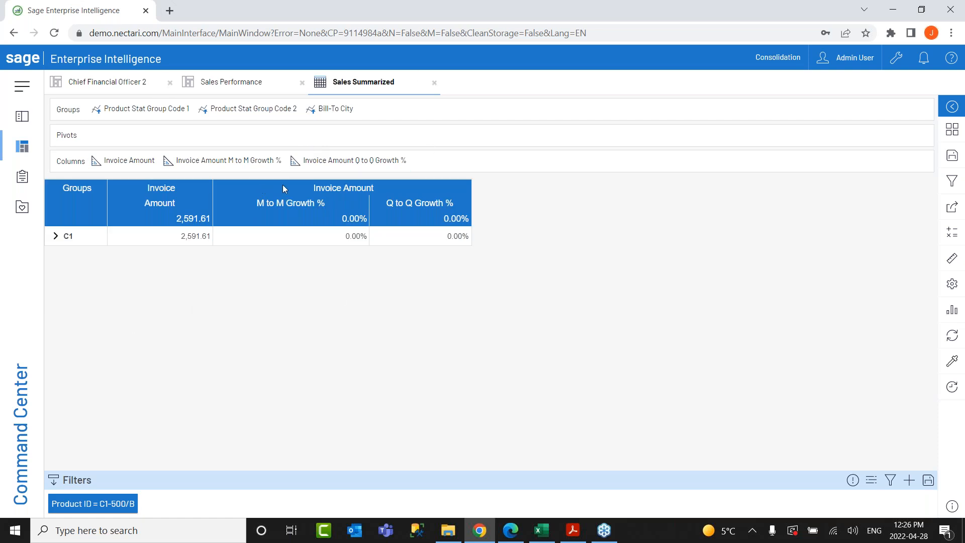
Expand C1 and 500 down to the Sacramento row, each showing 2,591.61.
click(56, 237)
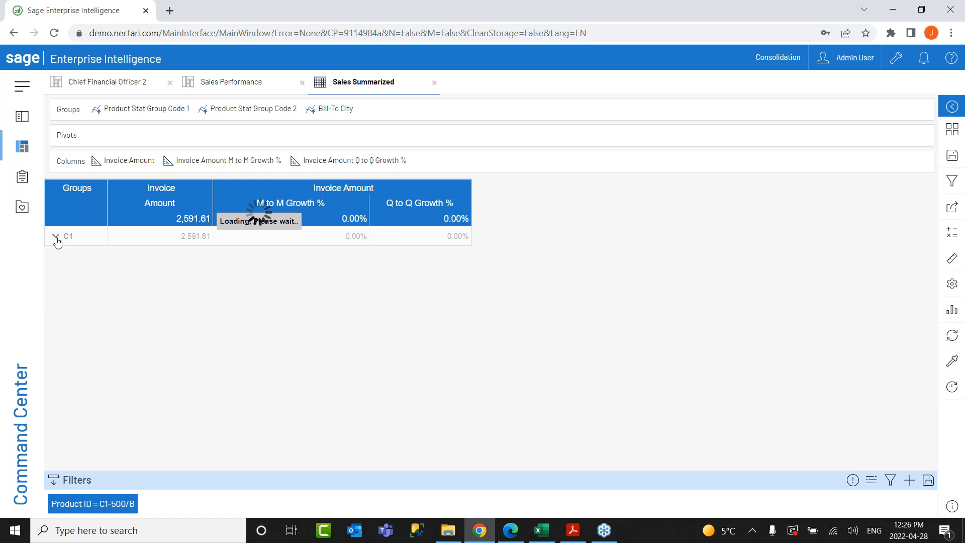
click(65, 253)
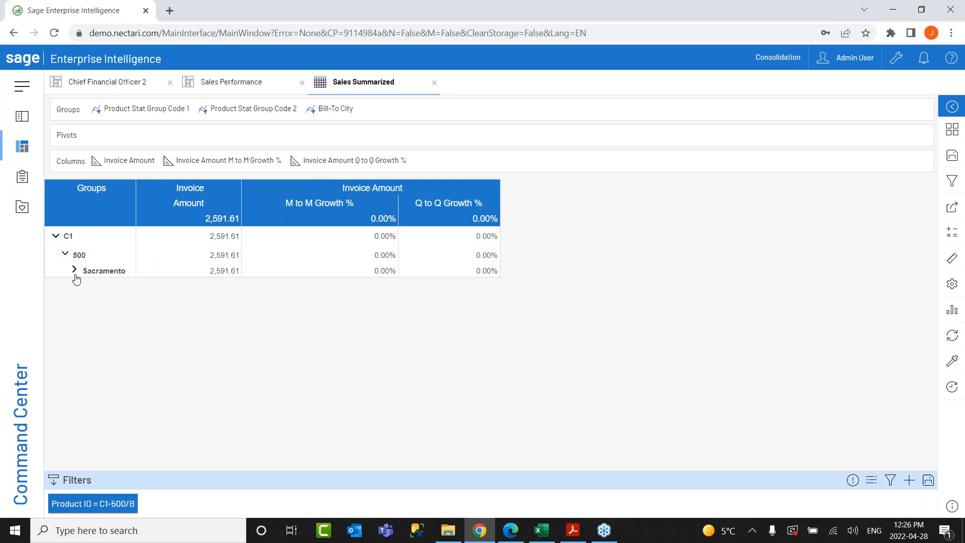
click(226, 83)
mouse_move(195, 460)
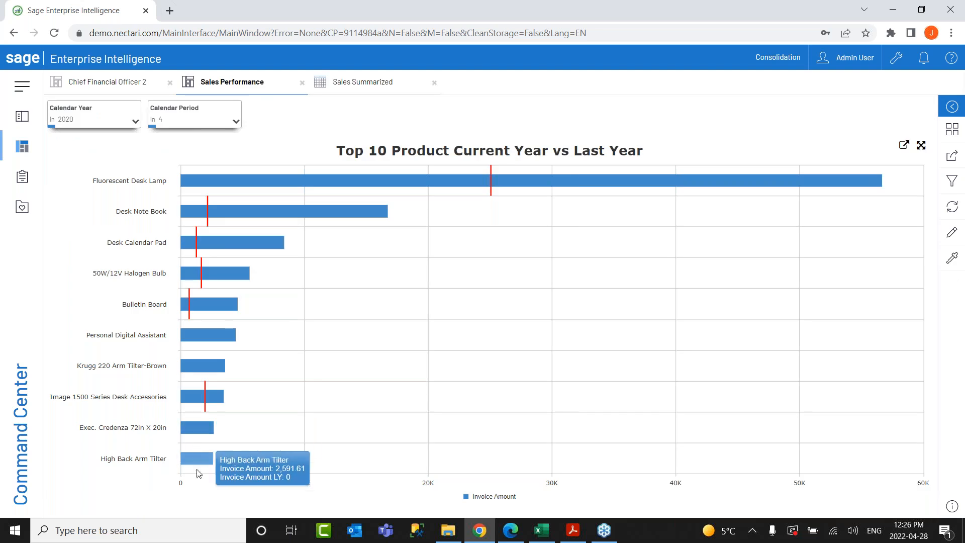
click(362, 83)
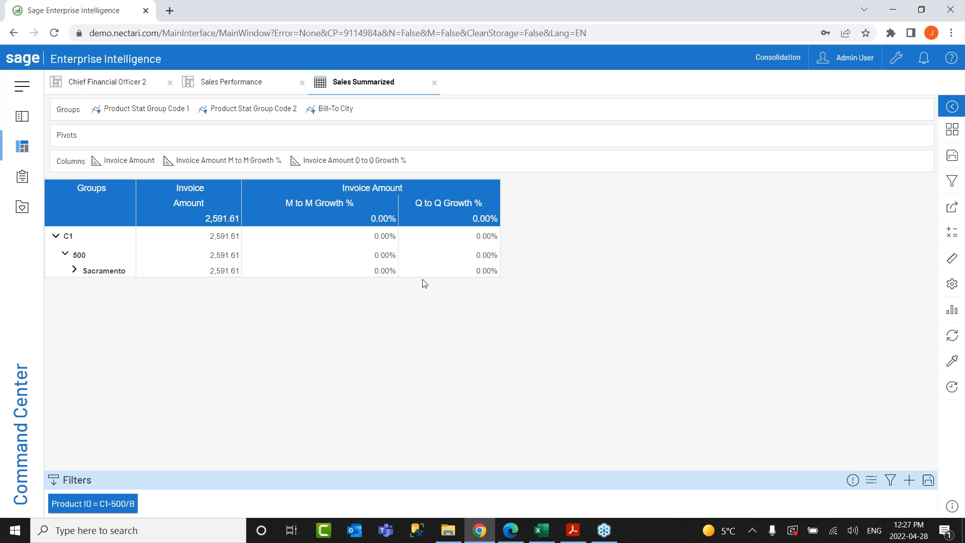
Add Organization > Sales Rep ID as a grouping level after Bill-To City.
click(951, 264)
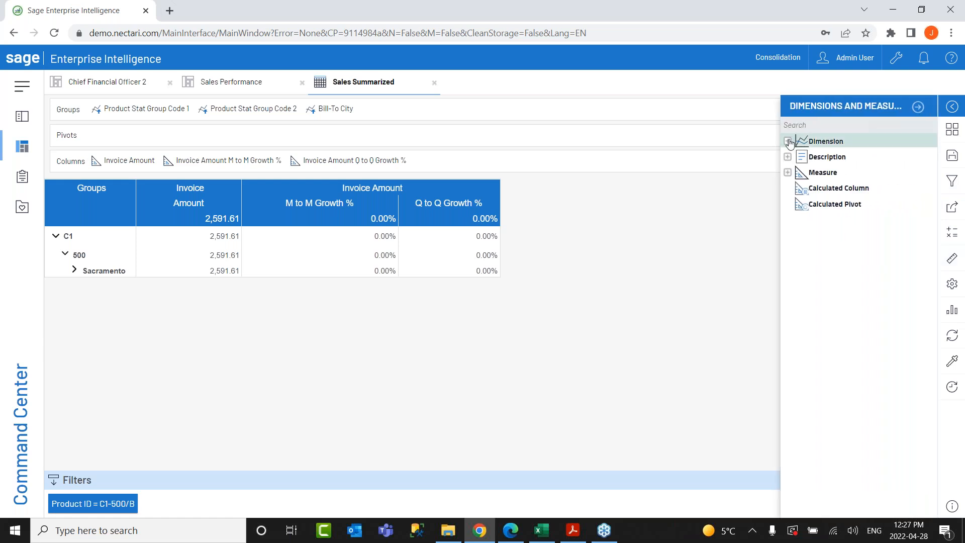
click(788, 142)
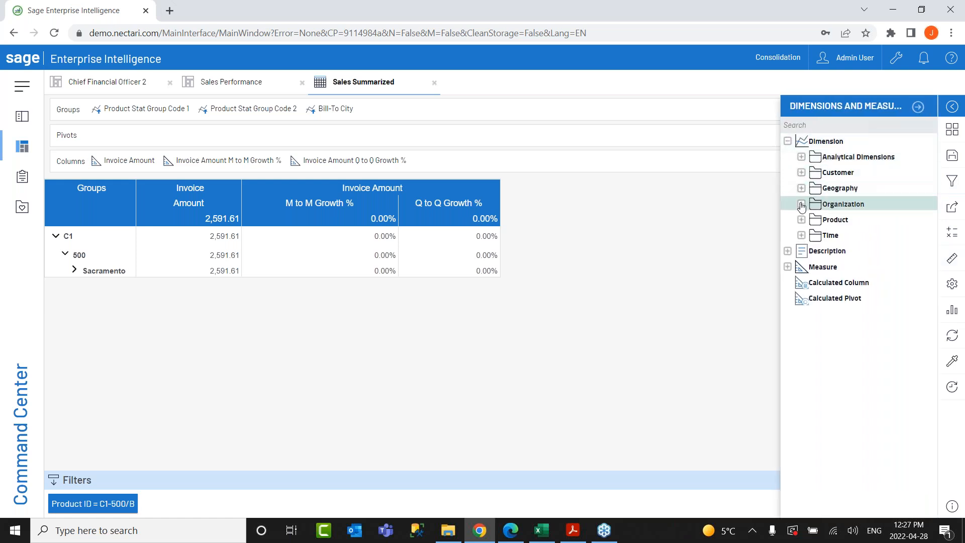
click(801, 204)
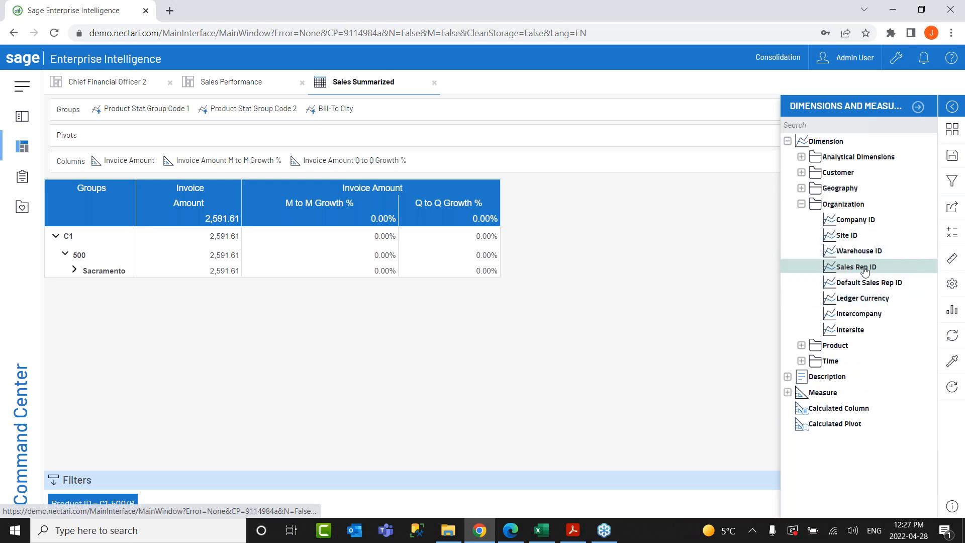
click(847, 266)
drag(847, 266, 493, 109)
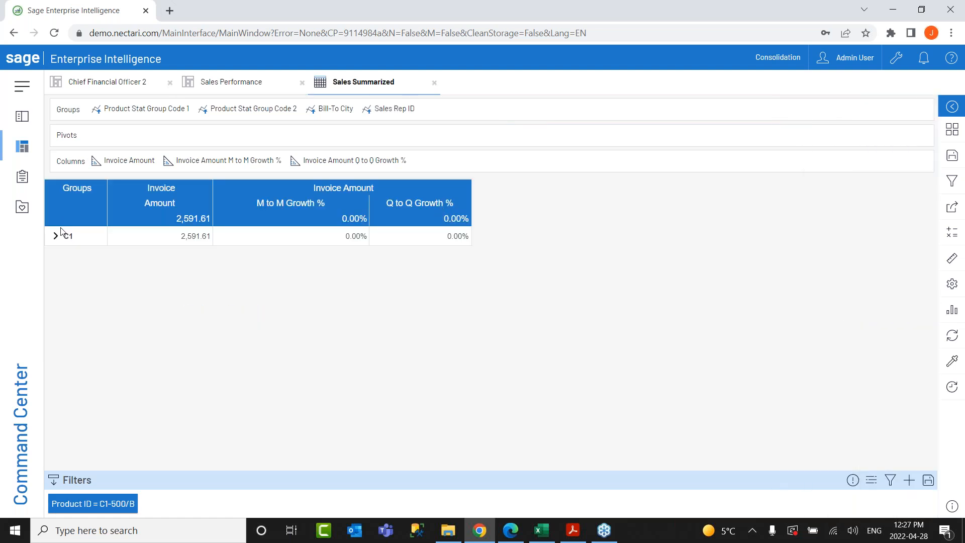
Expand C1, 500 and Sacramento to reveal the sales rep row.
click(55, 237)
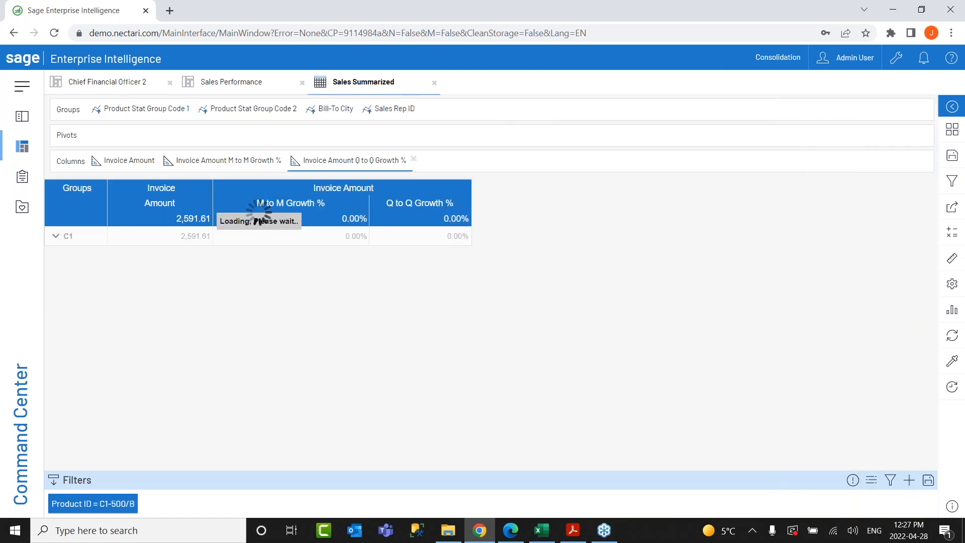
click(65, 255)
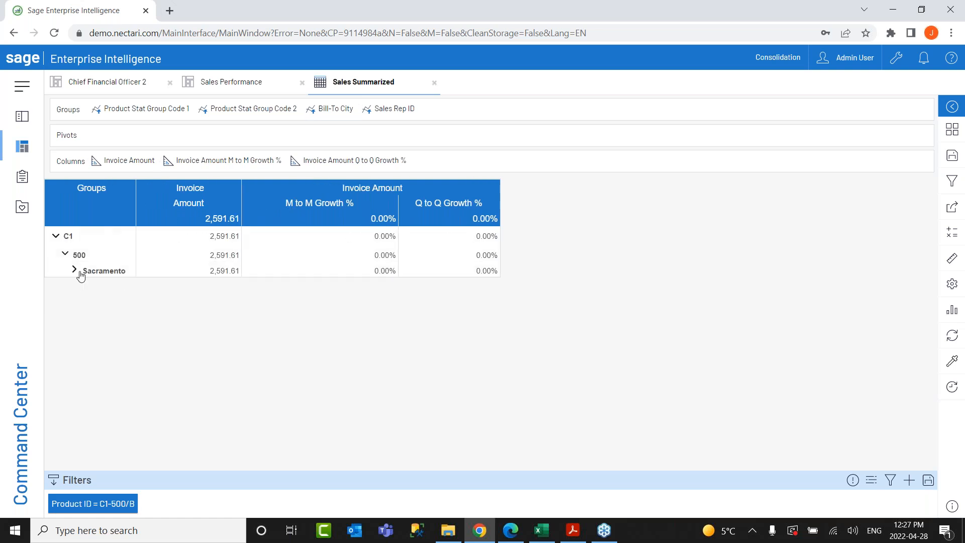
click(75, 271)
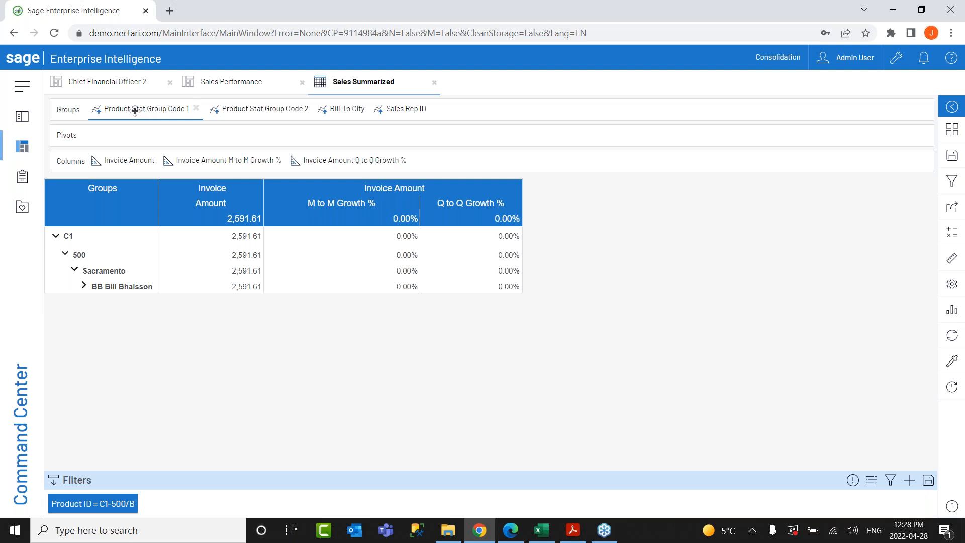
click(63, 238)
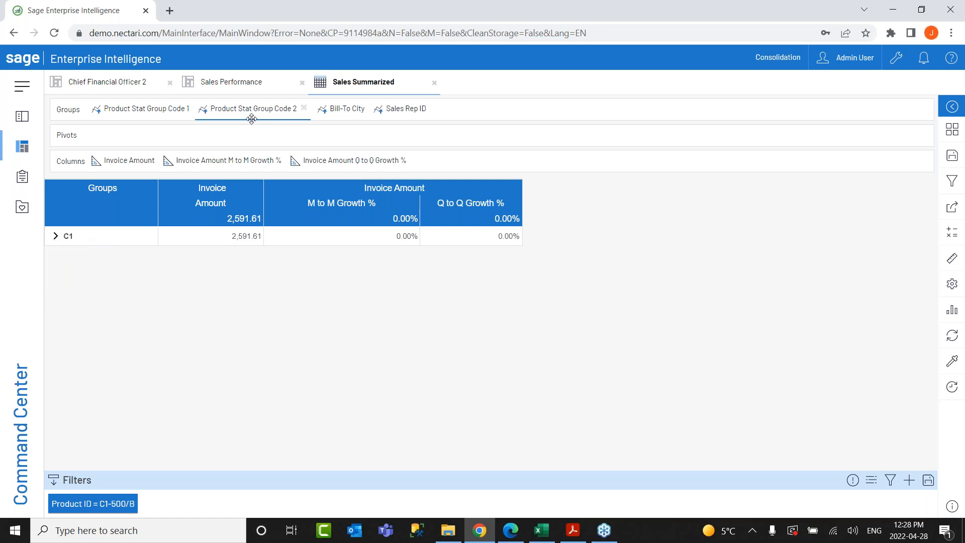
click(55, 237)
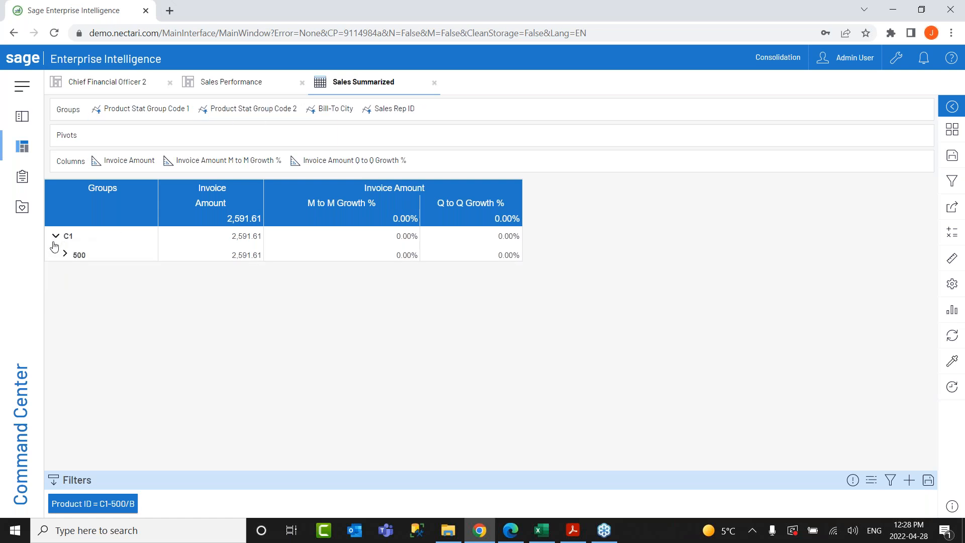
click(65, 256)
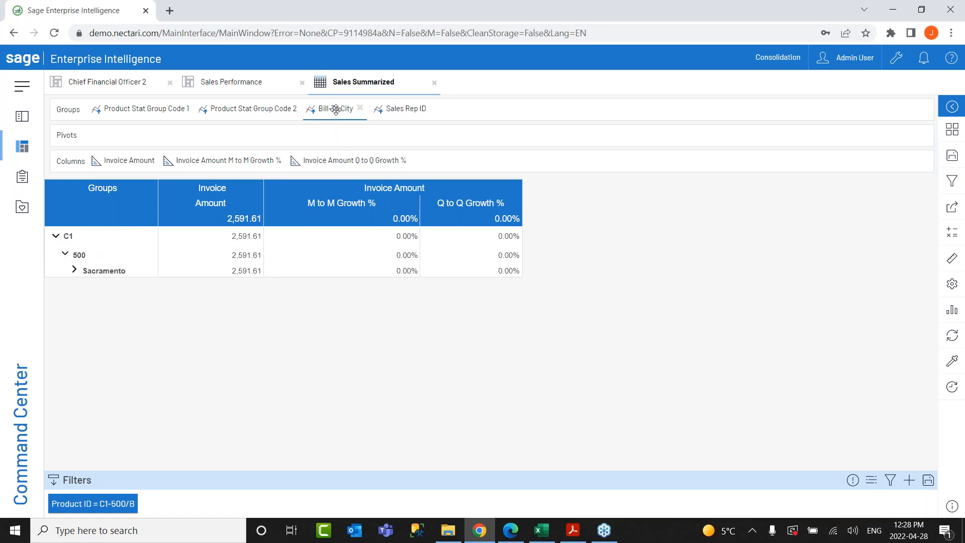
click(74, 270)
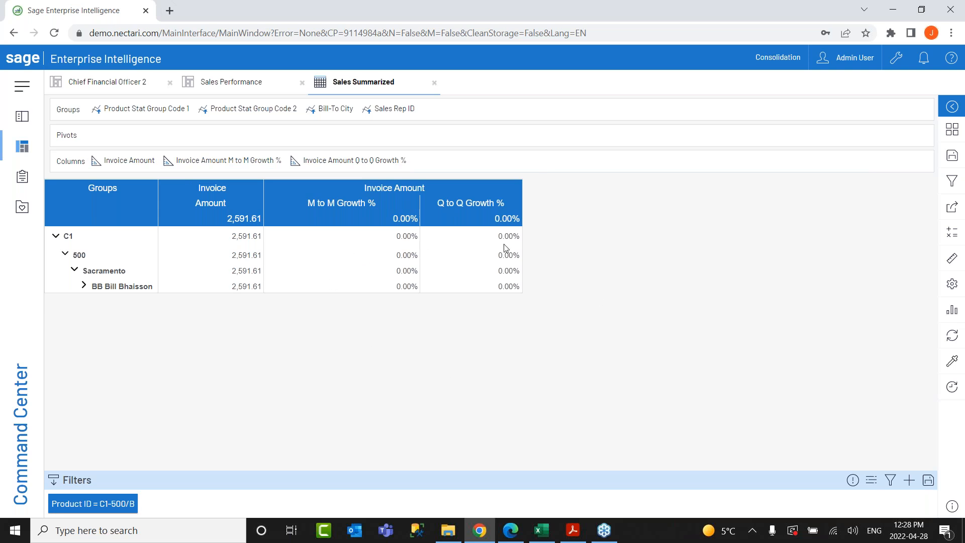
Add Invoice Margin LQ from Measure > Last Quarter as a grid column, showing 928.25 for C1.
click(947, 262)
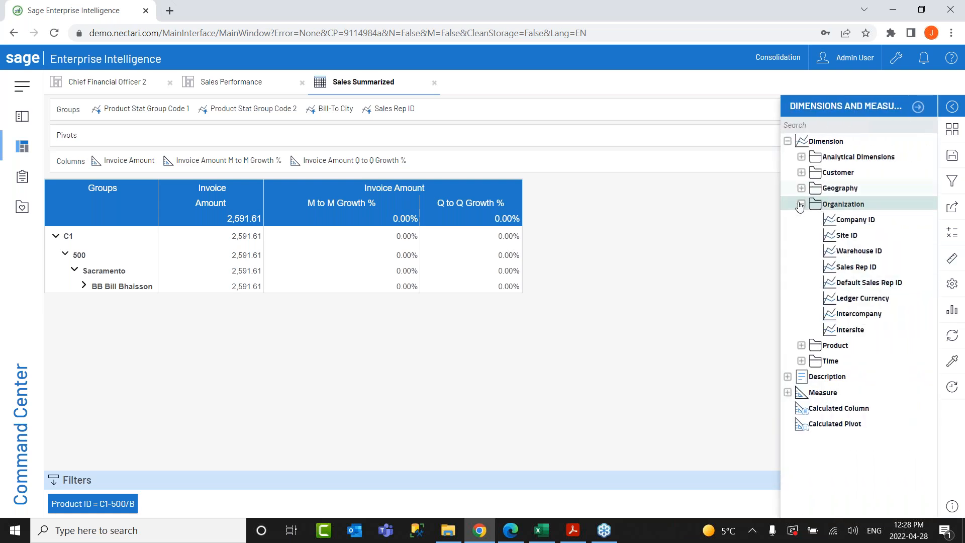
click(801, 205)
click(788, 267)
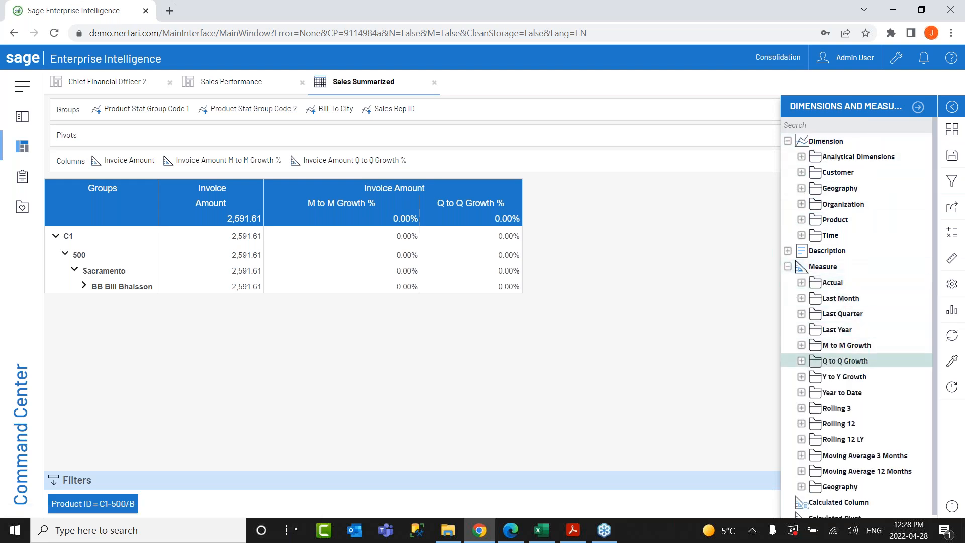
click(801, 313)
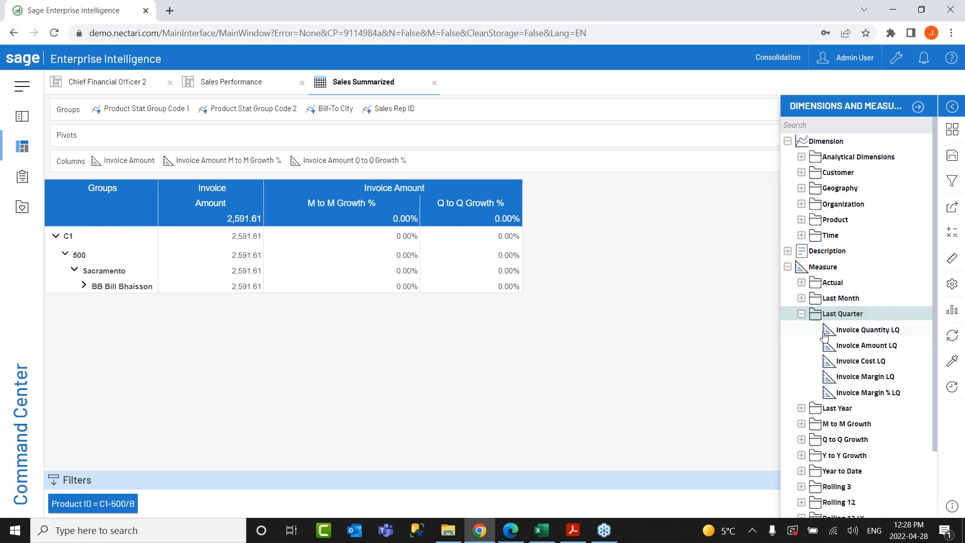
scroll(801, 360, down, 1)
click(801, 361)
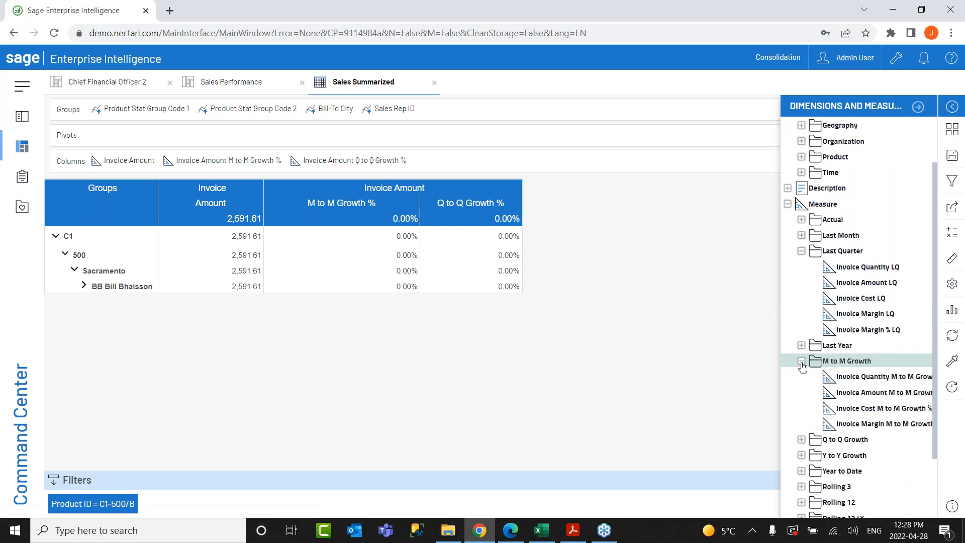
click(801, 455)
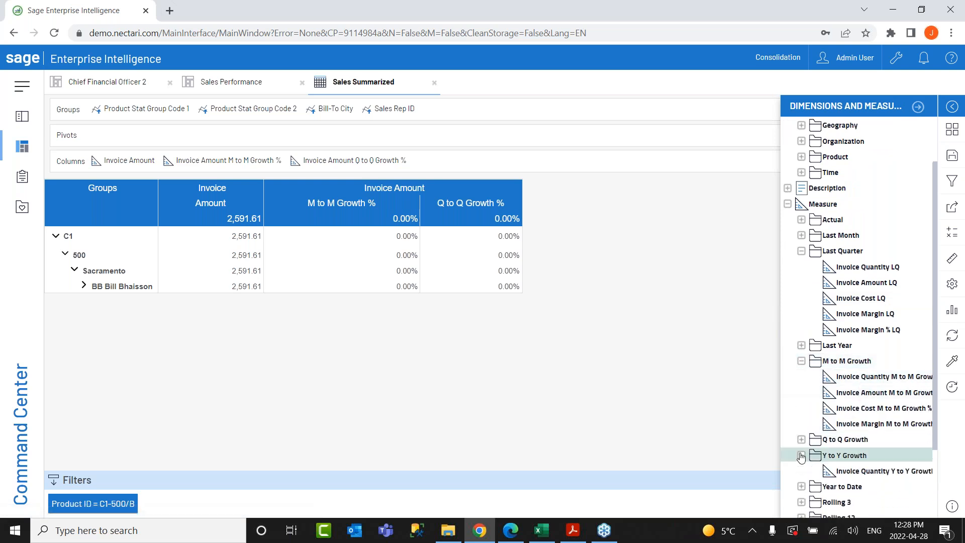
scroll(801, 455, down, 2)
click(800, 439)
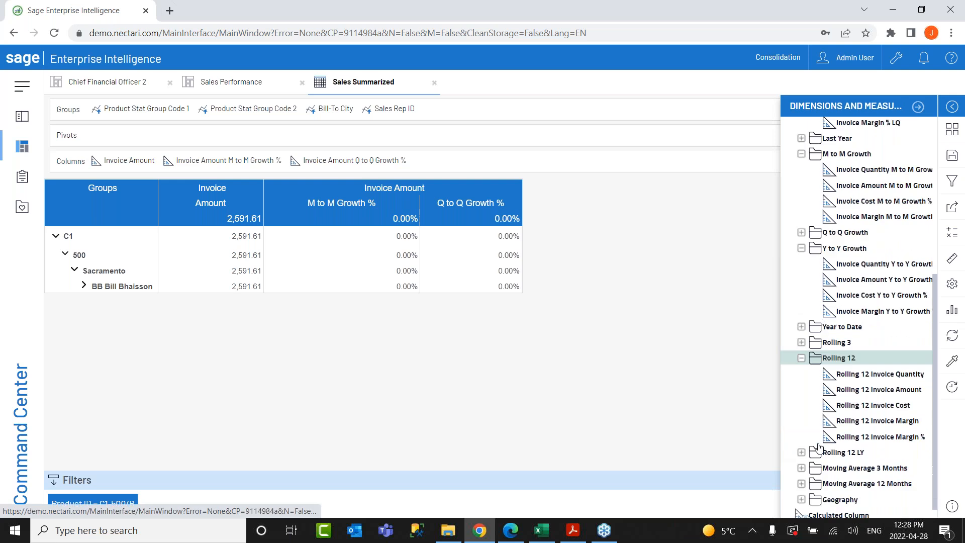
scroll(810, 422, up, 1)
scroll(815, 397, up, 1)
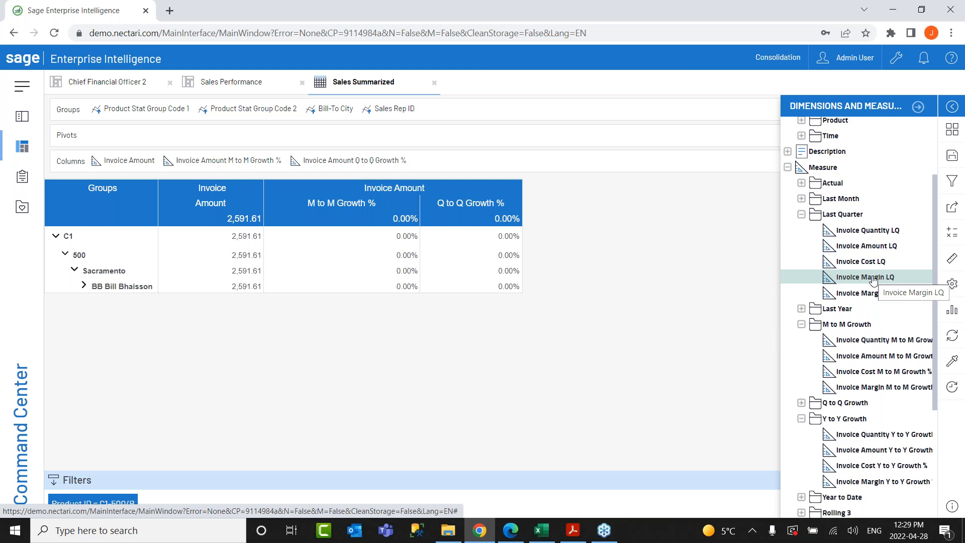
drag(875, 279, 180, 160)
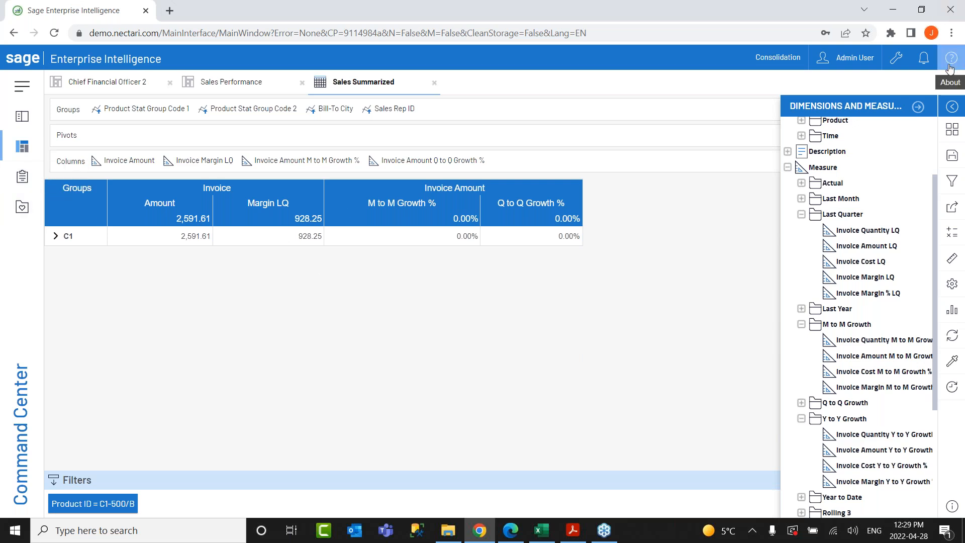
click(919, 107)
Close the Sales Performance and Sales Summarized tabs.
click(23, 117)
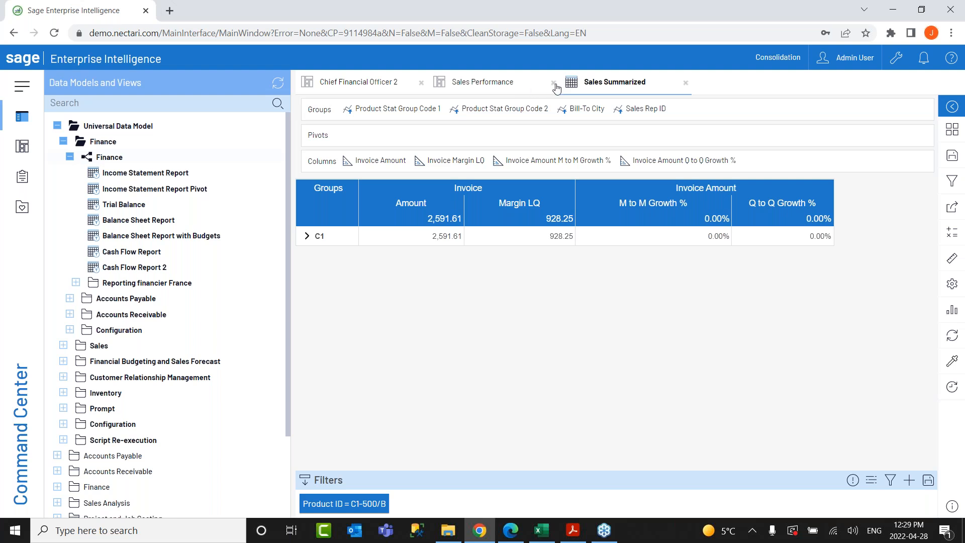
click(686, 84)
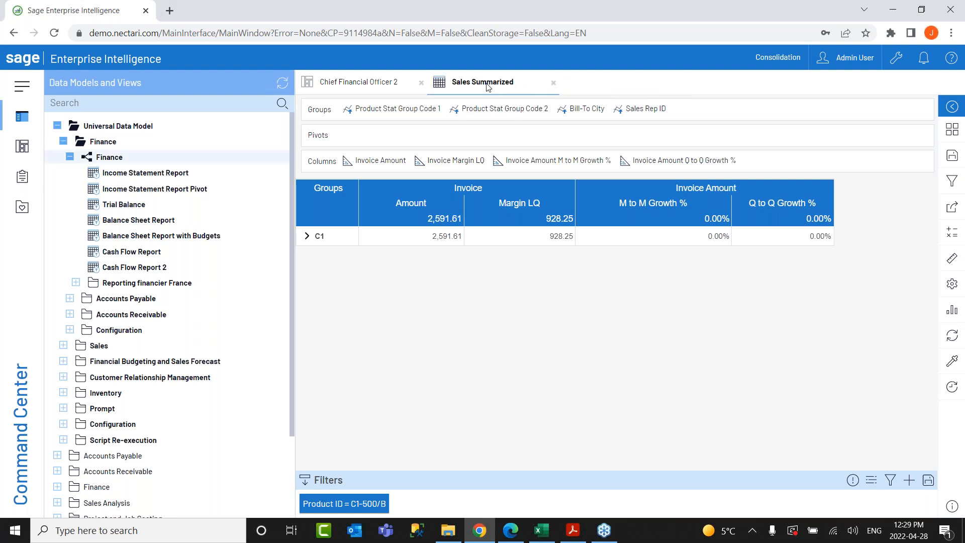
click(553, 83)
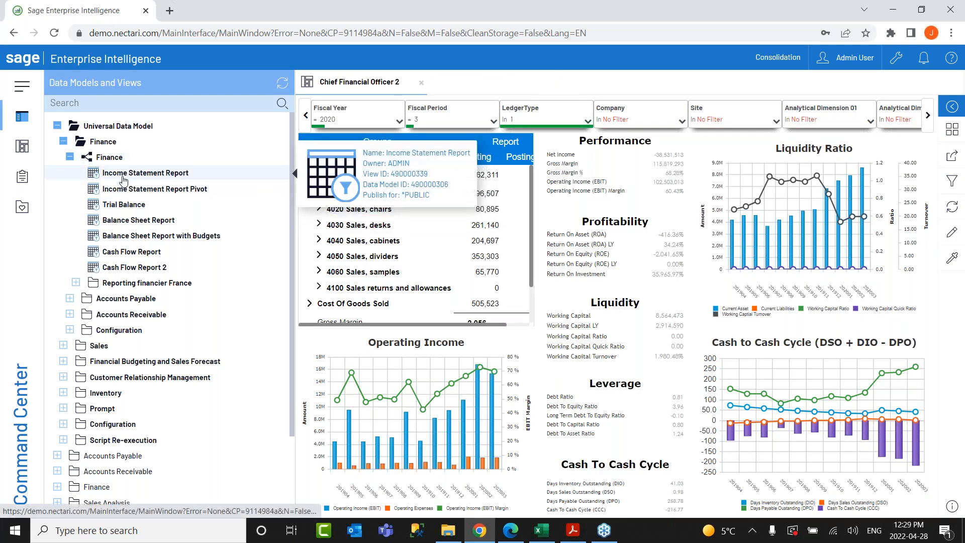
Open the Balance Sheet Report and change its Fiscal Year filter to 2020.
double_click(129, 227)
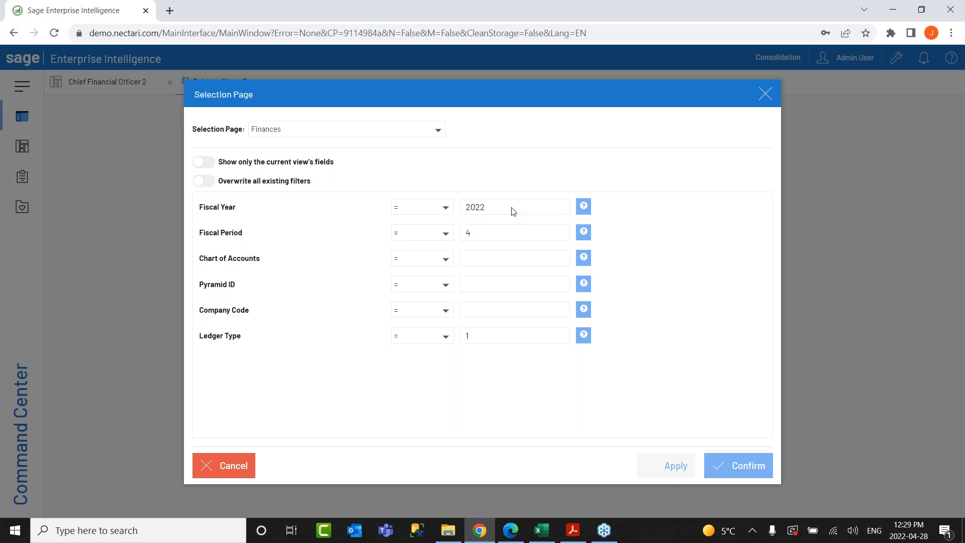
click(513, 211)
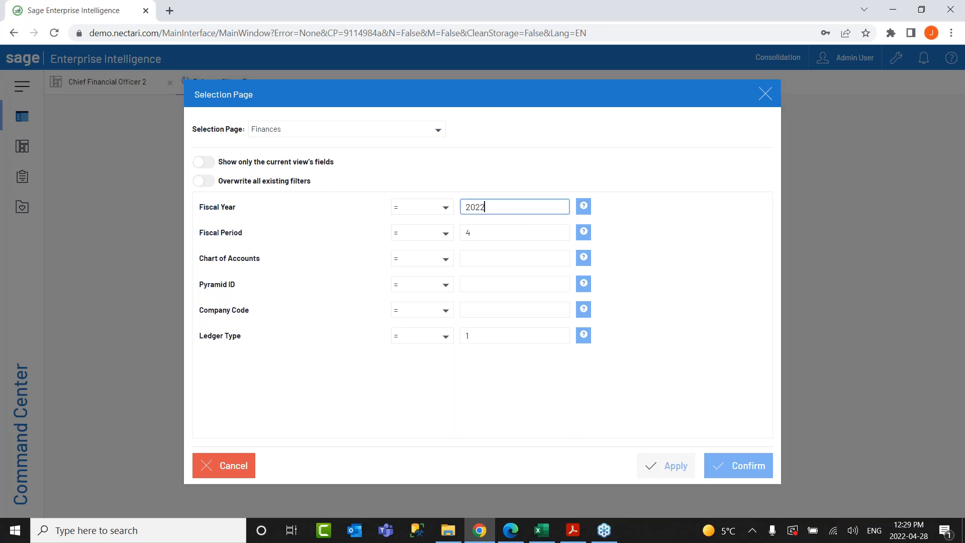
drag(509, 207, 477, 213)
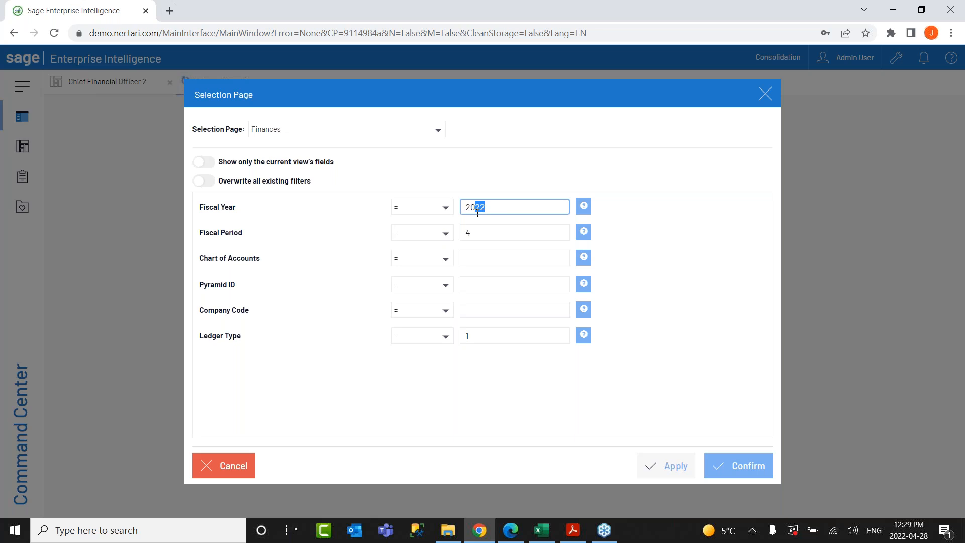
text(20)
Commit fiscal year 2020 and confirm the filters to run the Balance Sheet Report.
click(542, 260)
click(620, 259)
click(724, 467)
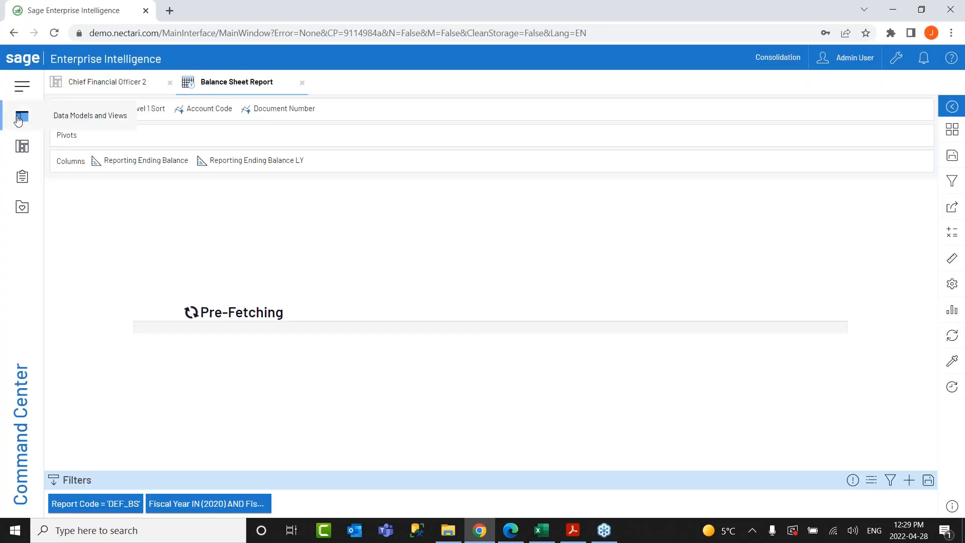
Expand 1000 Assets and the 1021 Bank account, American Express rows.
click(22, 121)
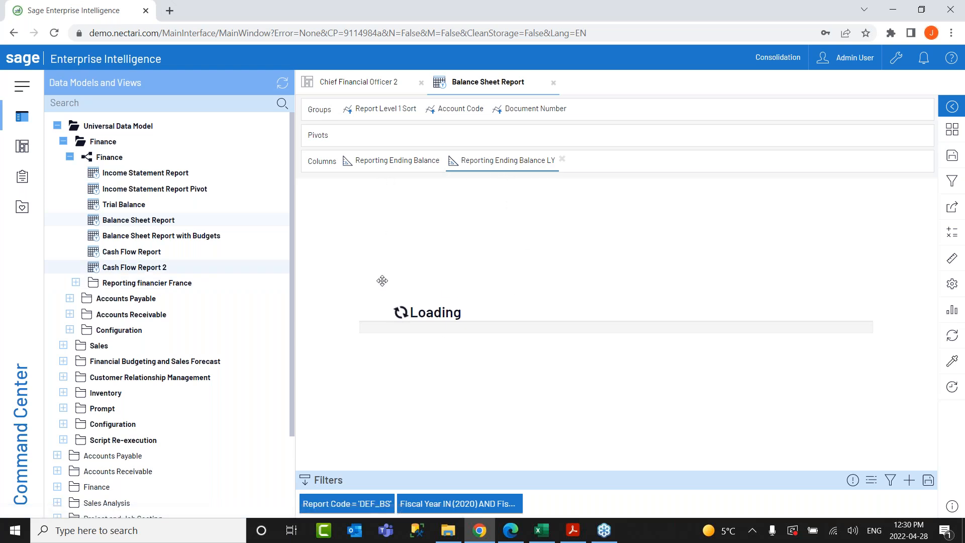
click(29, 121)
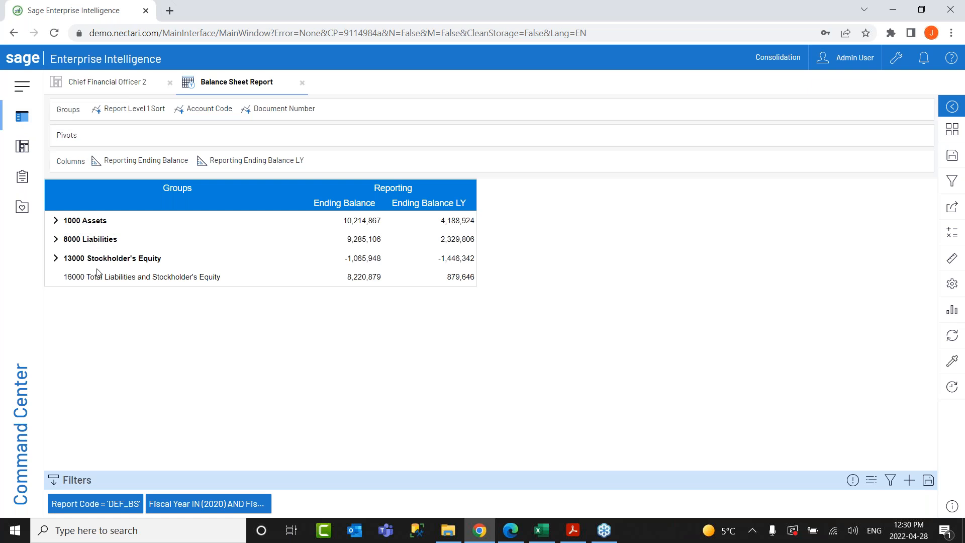
click(56, 222)
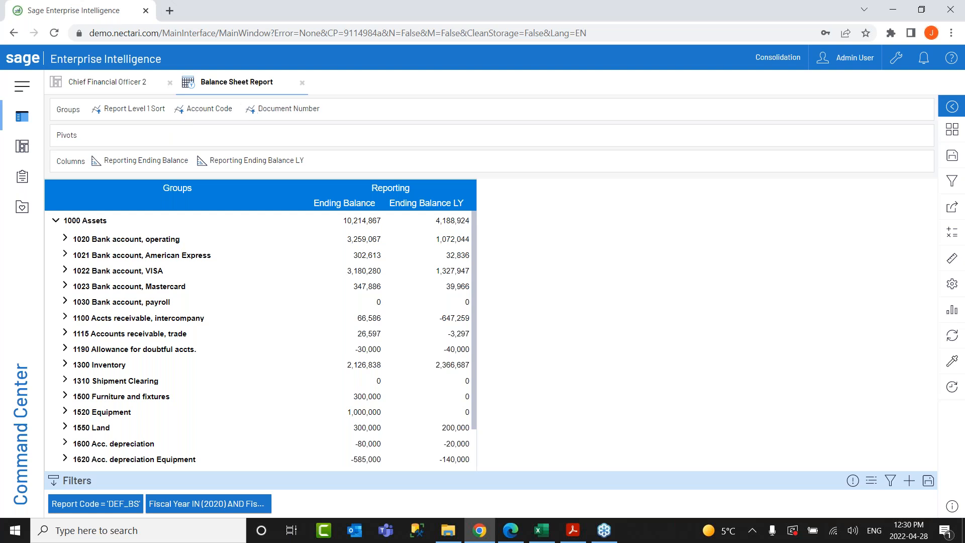
click(63, 256)
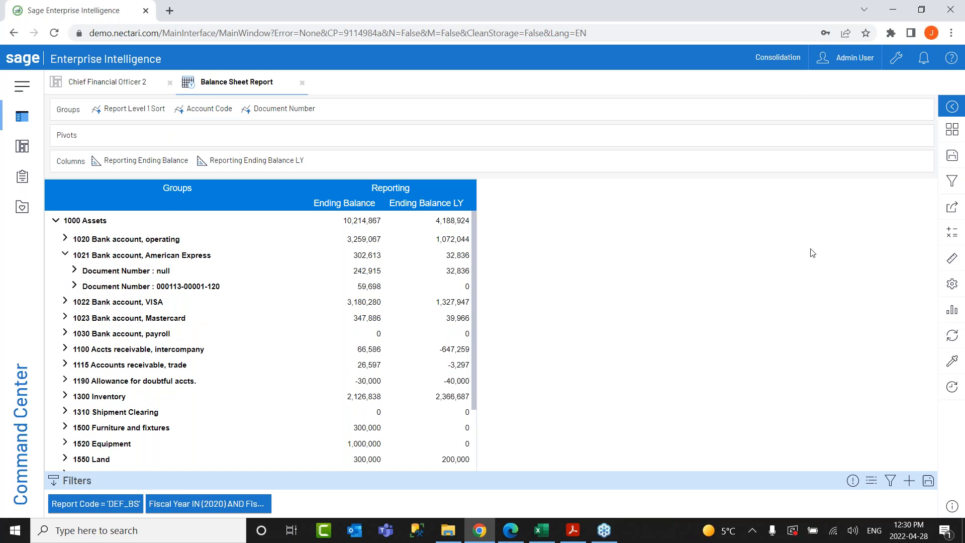
Collapse Universal Data Model and open Finance > Detailed Transactions > Detail Transactions in a new tab.
click(21, 116)
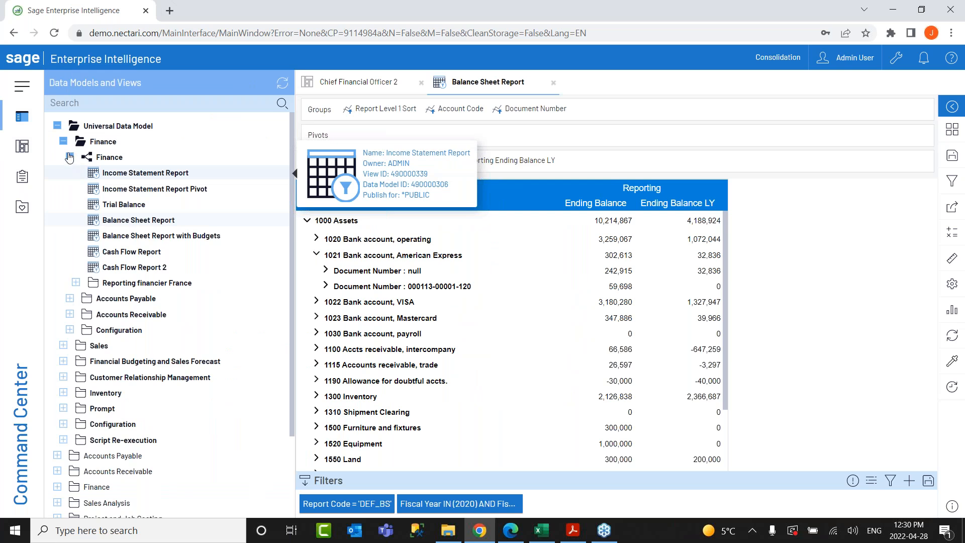
click(70, 157)
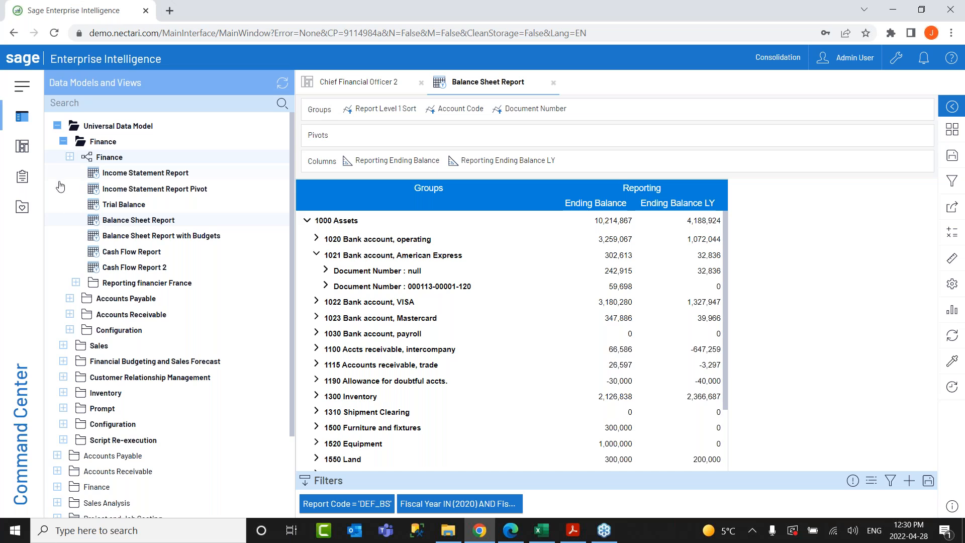
click(63, 141)
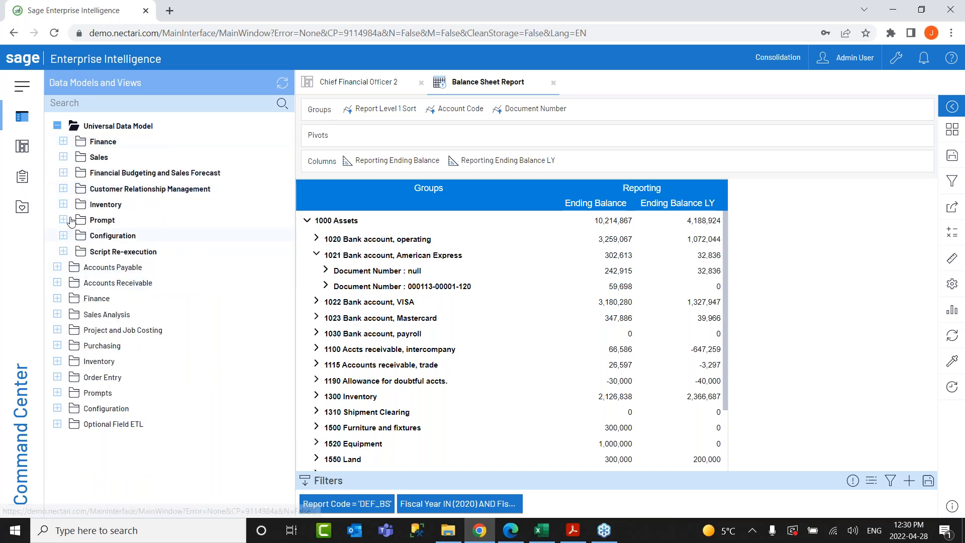
click(57, 125)
click(57, 172)
click(64, 220)
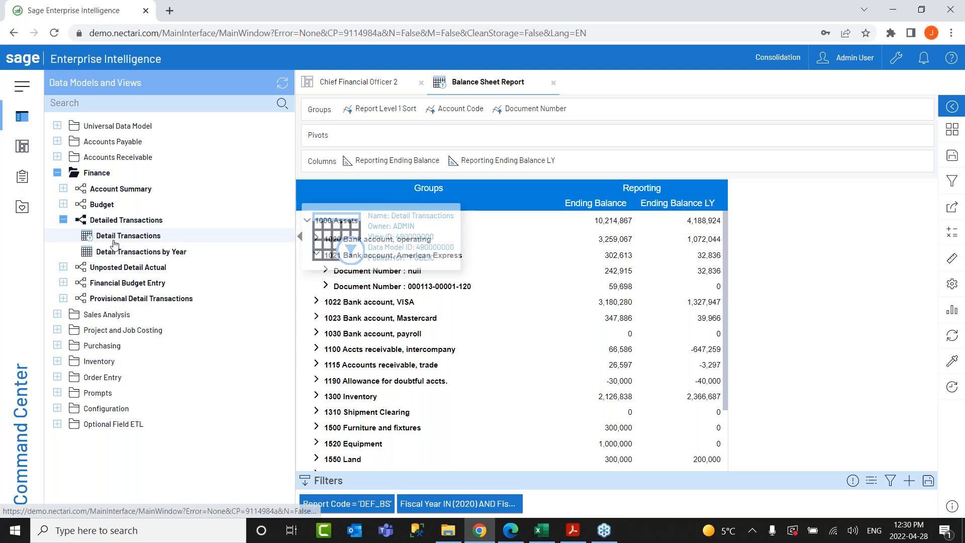
click(103, 238)
click(18, 120)
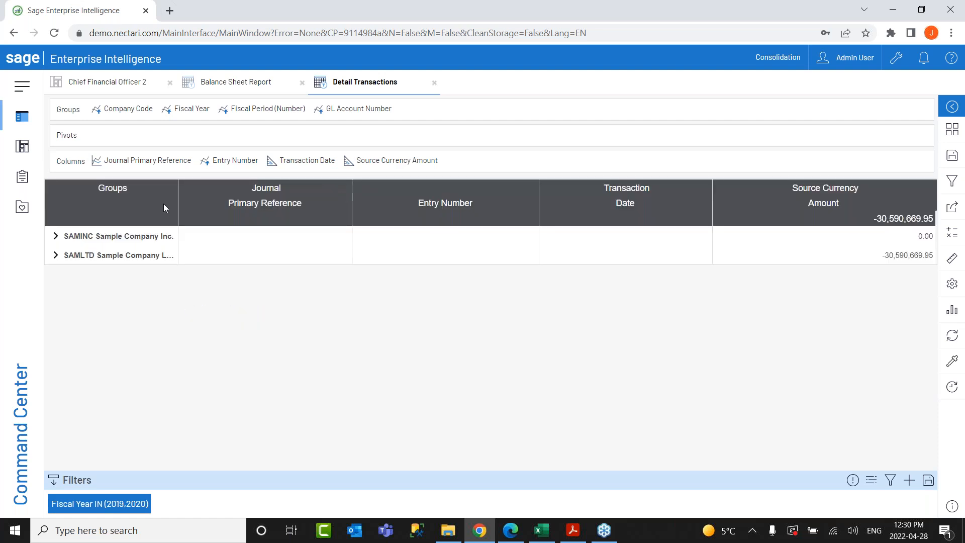
Widen the Groups column and add company SAMLTD to the filter.
drag(176, 203, 225, 203)
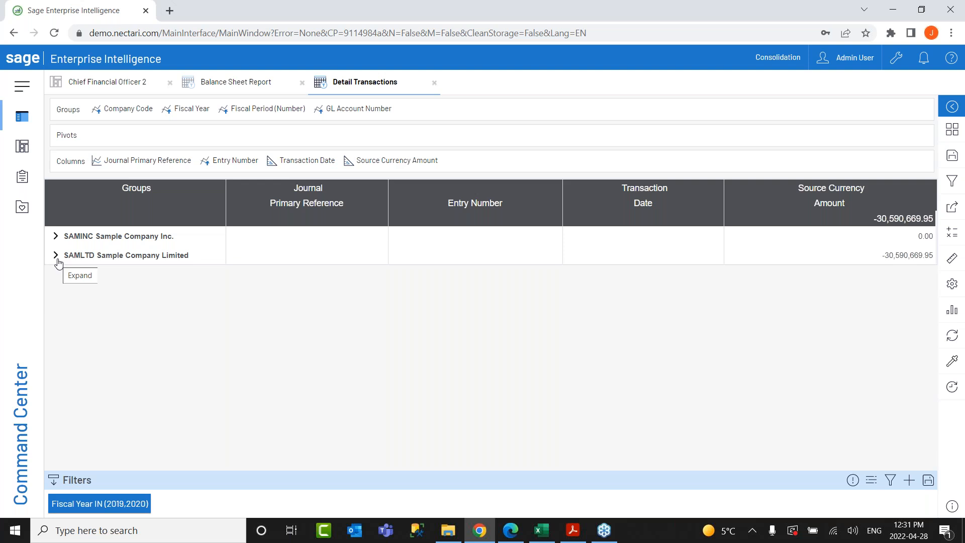
click(106, 255)
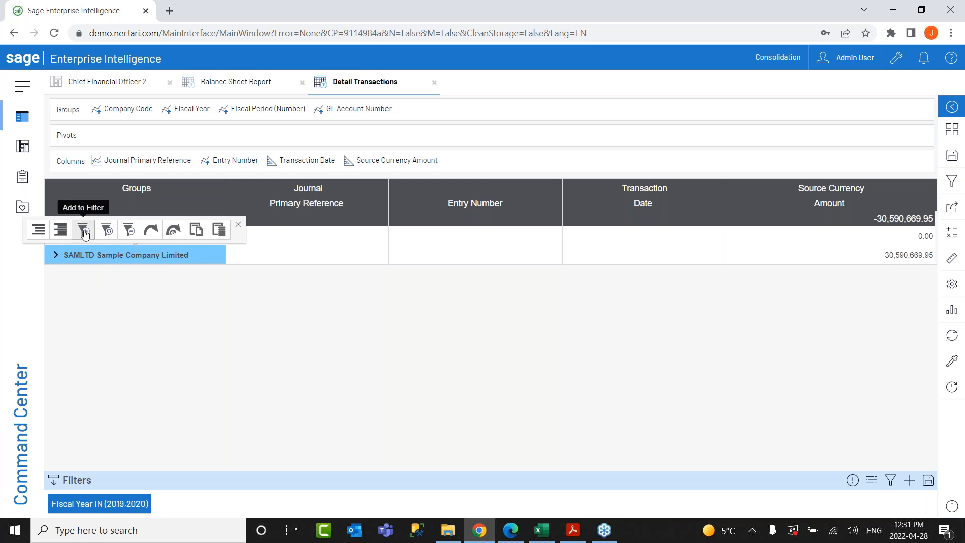
click(85, 233)
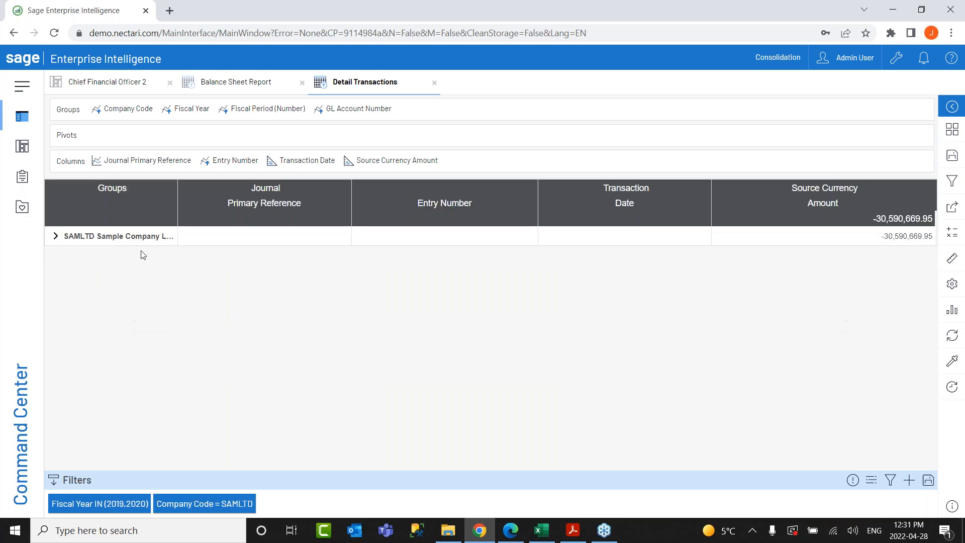
Drill SAMLTD > 2019 > period 2 down to the 1050 Bank account, Japanese yen entry.
click(57, 236)
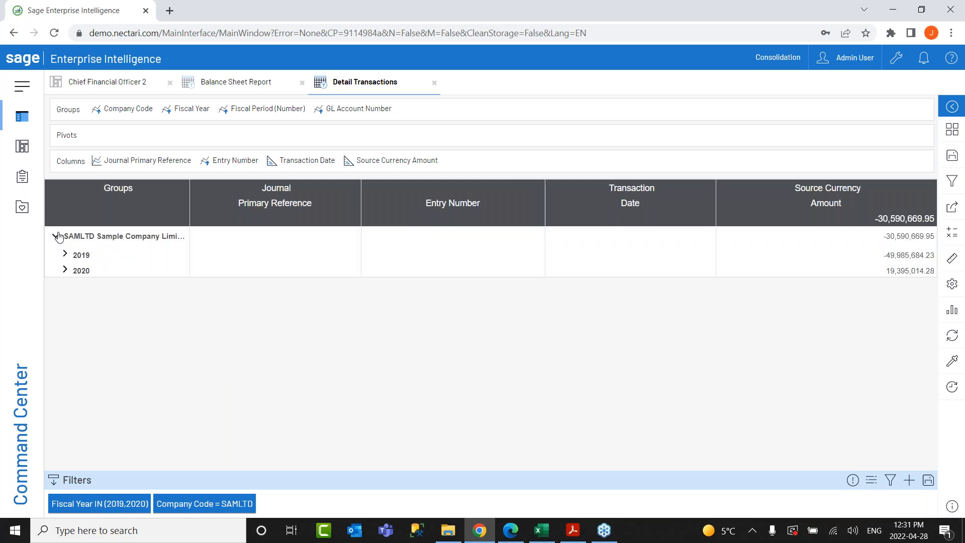
click(65, 255)
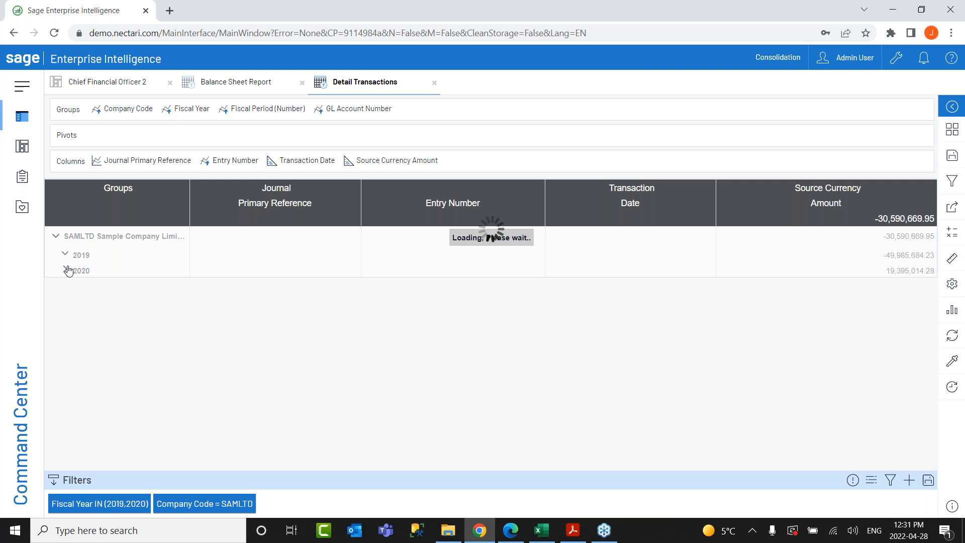
click(74, 286)
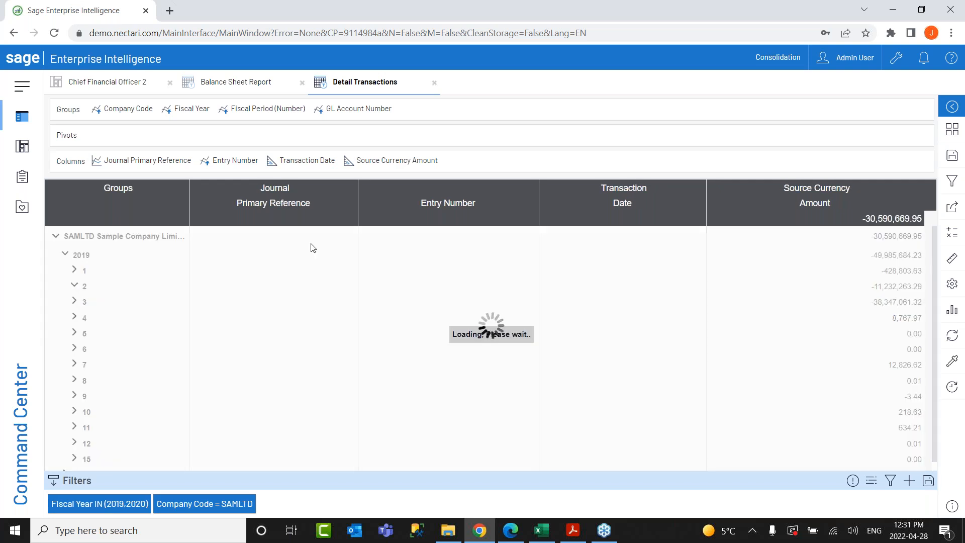
click(85, 347)
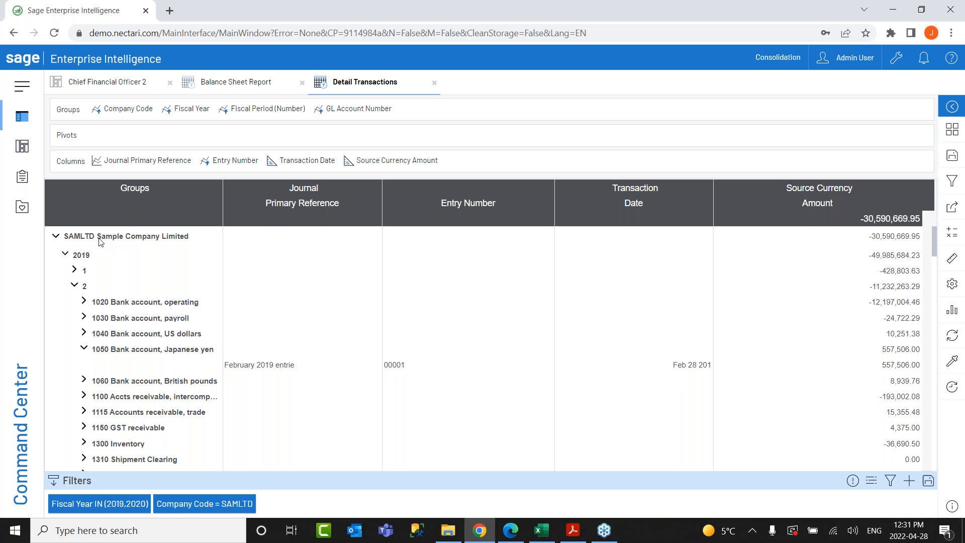
scroll(843, 362, down, 2)
scroll(844, 361, up, 2)
scroll(846, 360, down, 4)
scroll(844, 360, down, 6)
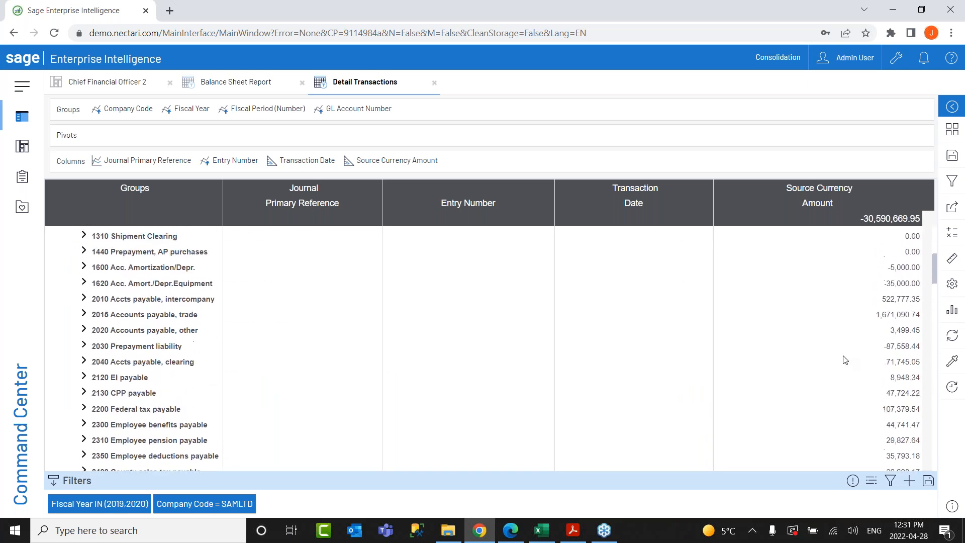
scroll(844, 360, up, 10)
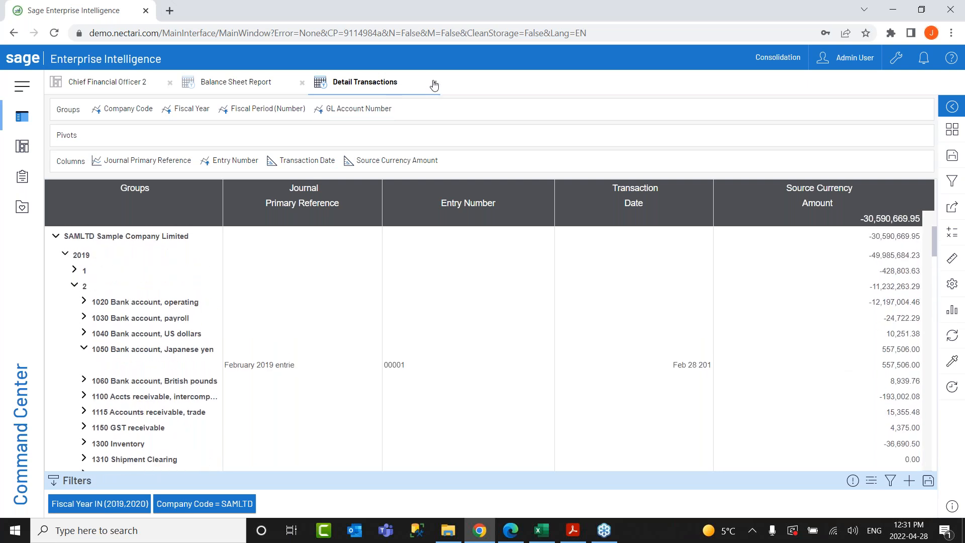
Expand Project and Job Costing > PJC Projects and open the Projects Listing view.
click(22, 118)
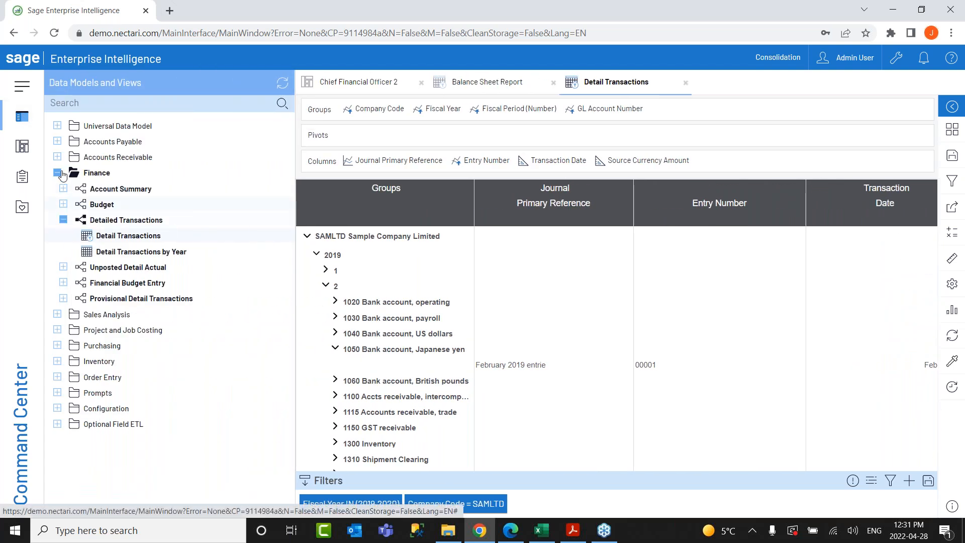
click(58, 173)
click(57, 204)
click(64, 251)
click(62, 250)
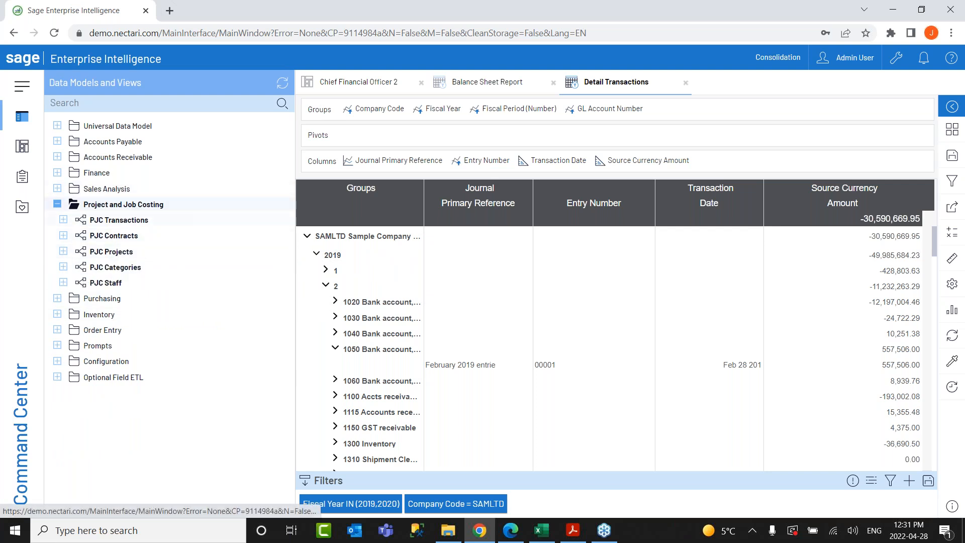
click(57, 298)
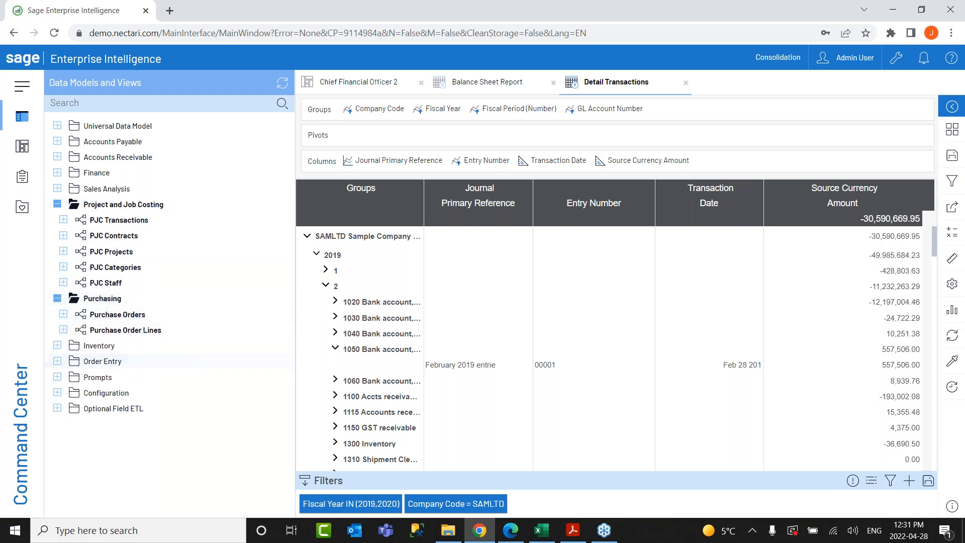
click(58, 346)
click(57, 408)
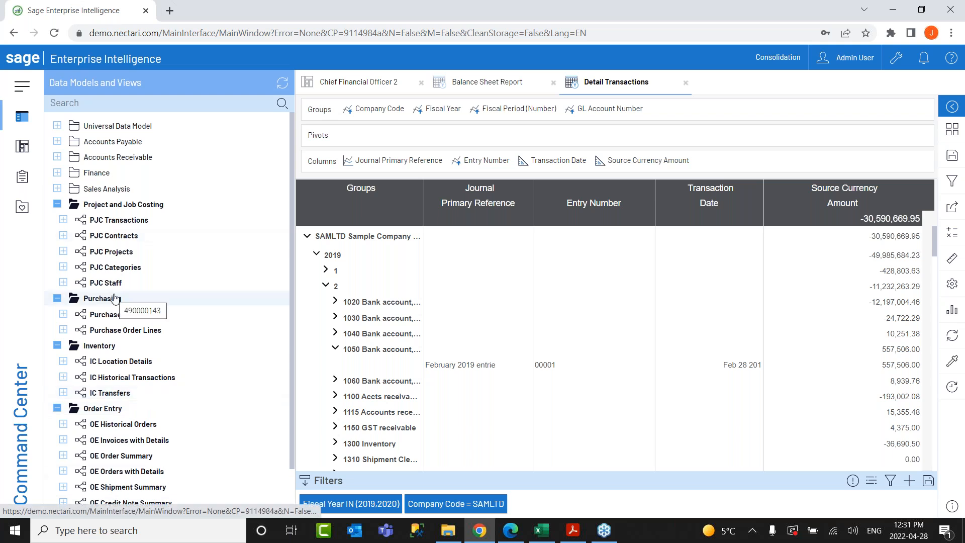
click(64, 251)
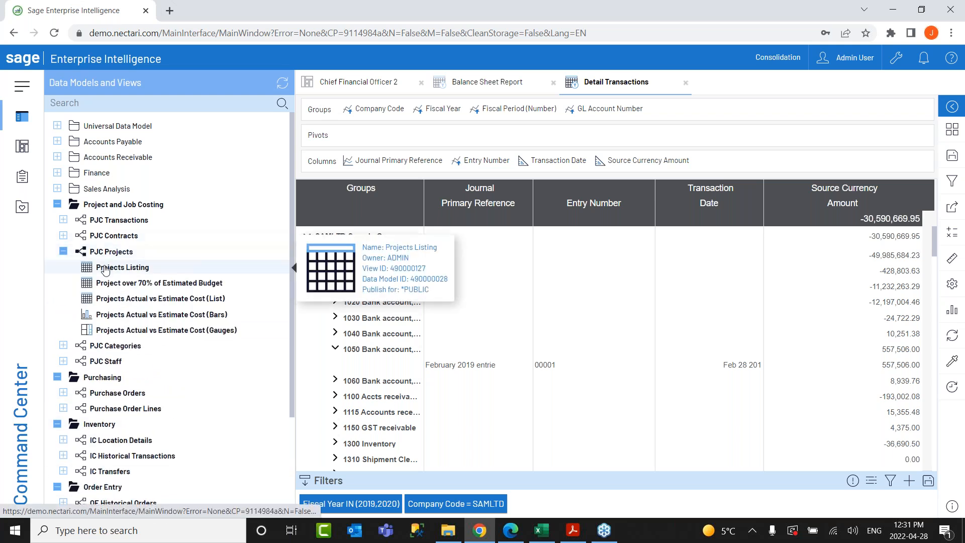
click(106, 268)
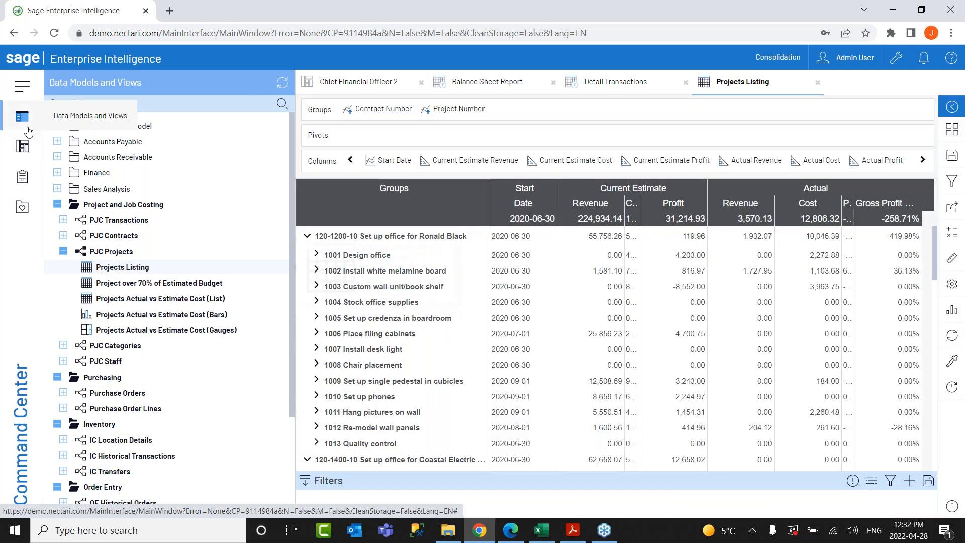
Hide the data models list and expand the Actual, Cost, Current Estimate and Profit measure folders.
click(28, 129)
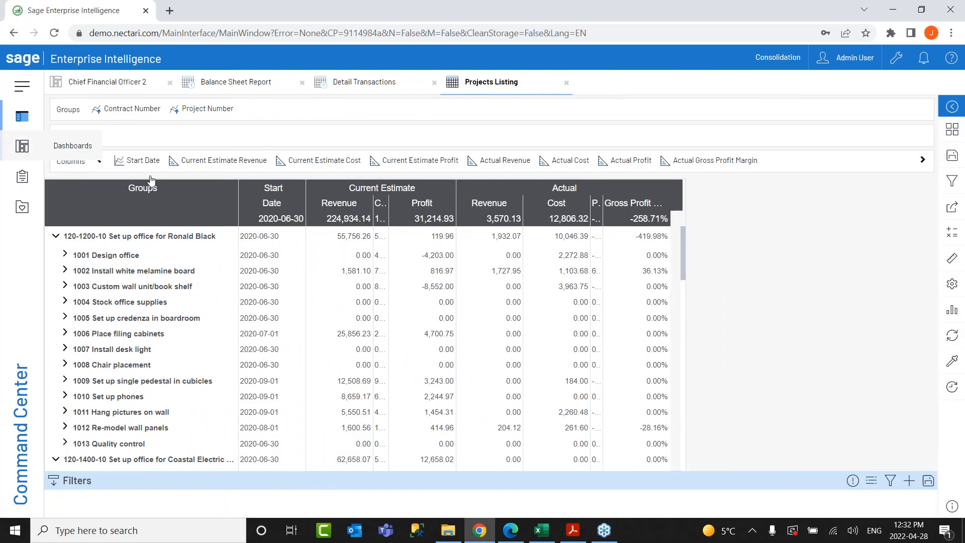
click(950, 261)
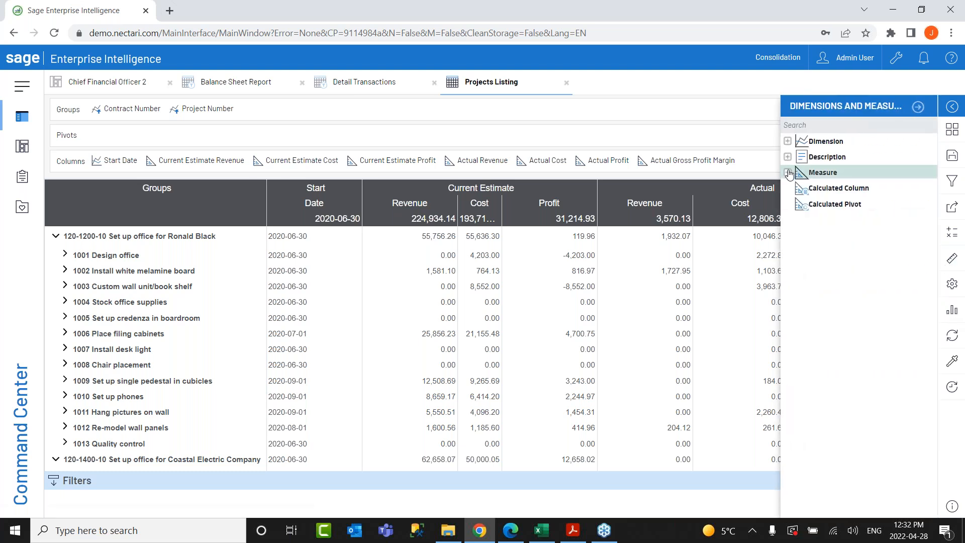
click(788, 173)
click(802, 204)
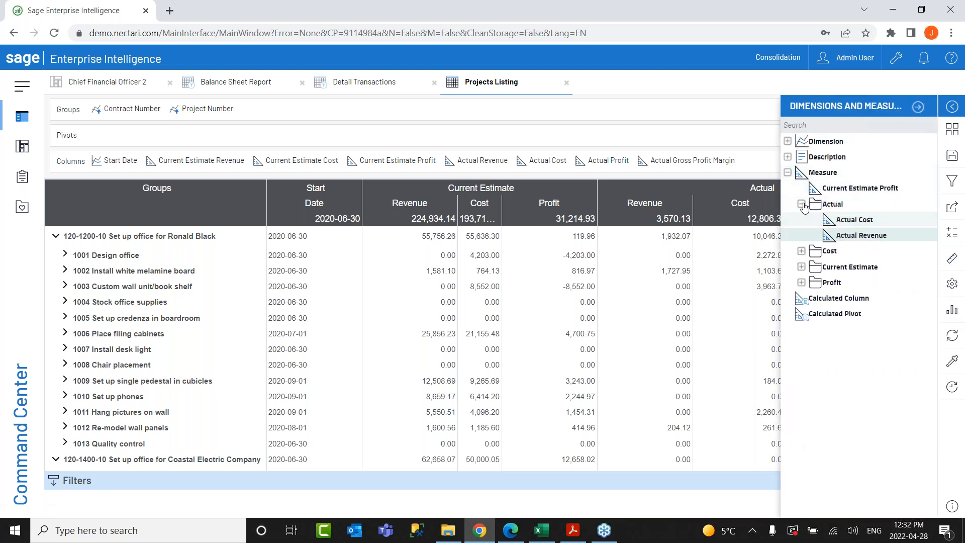
click(801, 250)
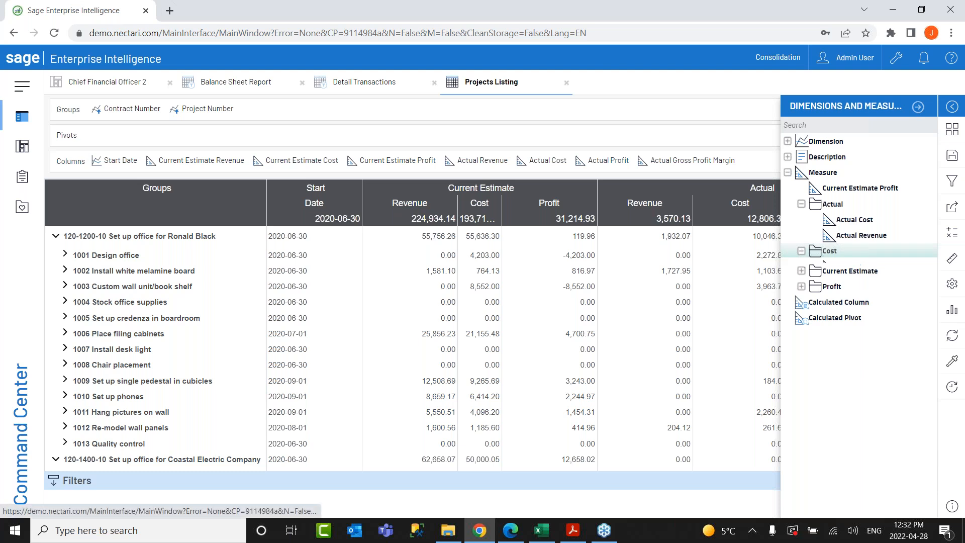
click(801, 298)
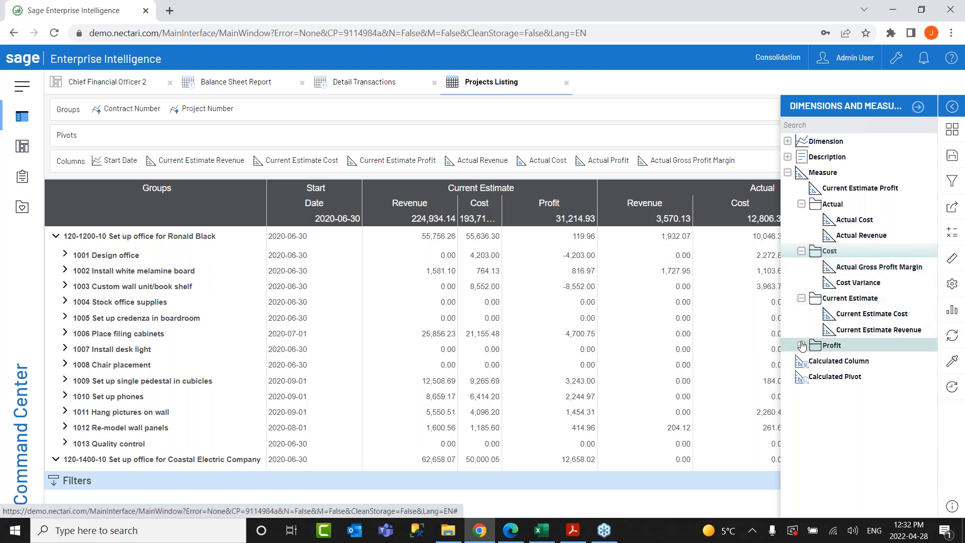
click(802, 347)
Expand the Manager, Company, Contract, Customer and Date dimension folders, then hide the panel.
click(819, 143)
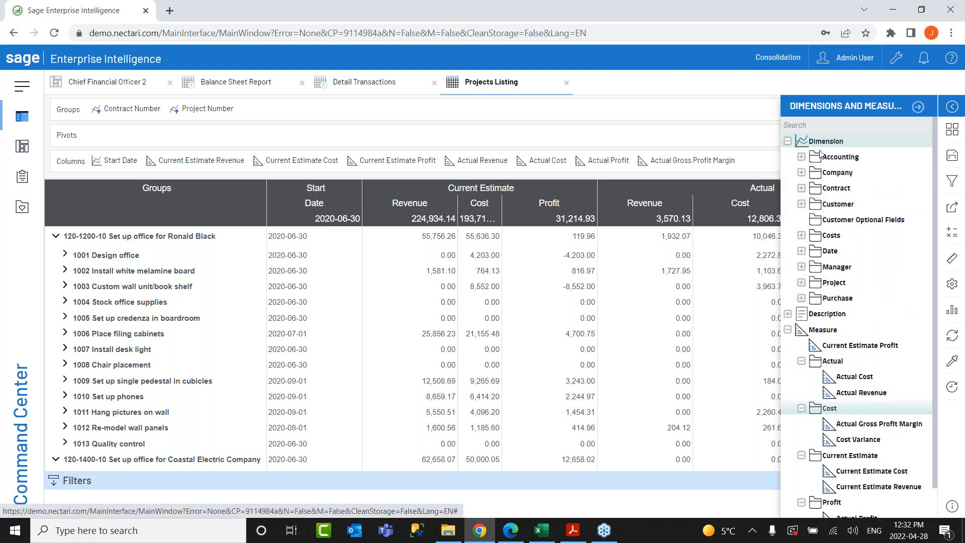
click(801, 266)
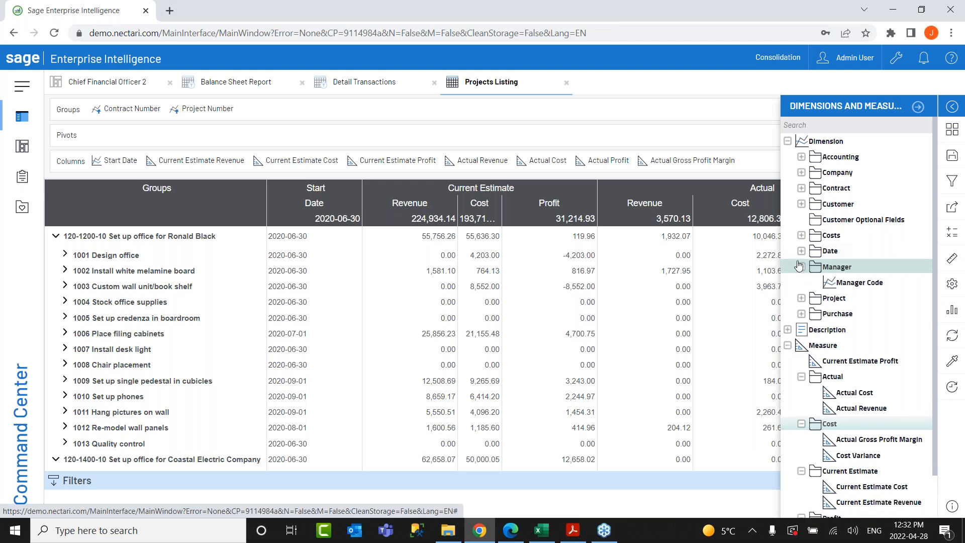
click(802, 173)
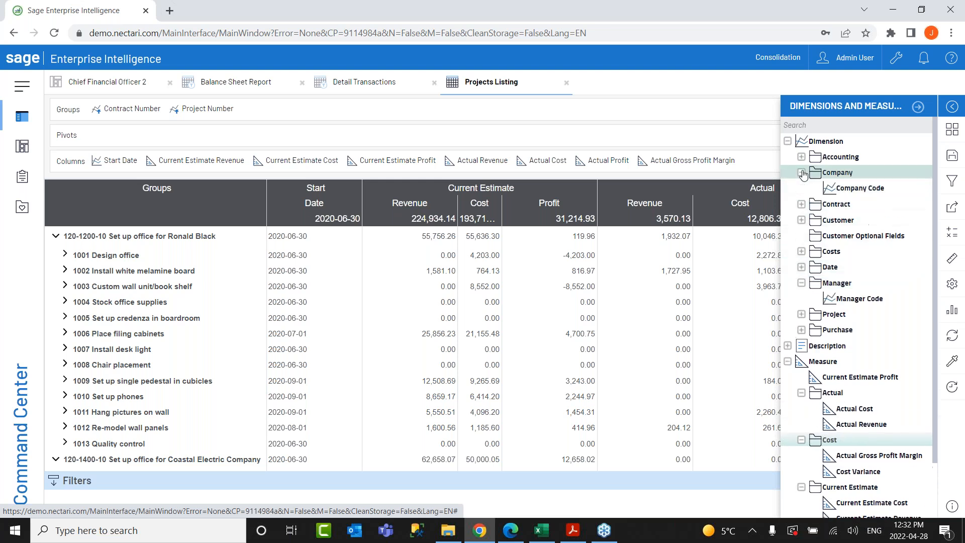
click(801, 204)
click(801, 235)
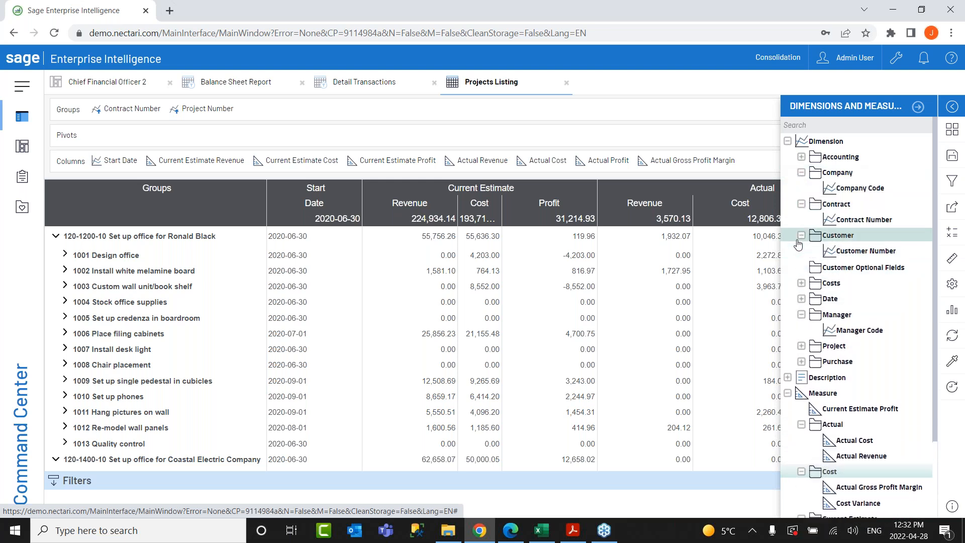
click(801, 313)
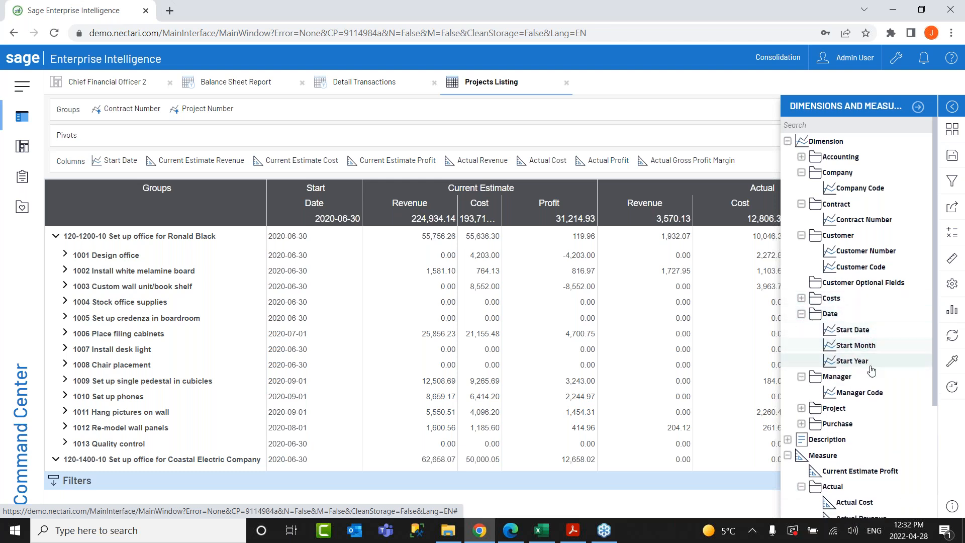
scroll(819, 394, down, 2)
scroll(857, 329, down, 1)
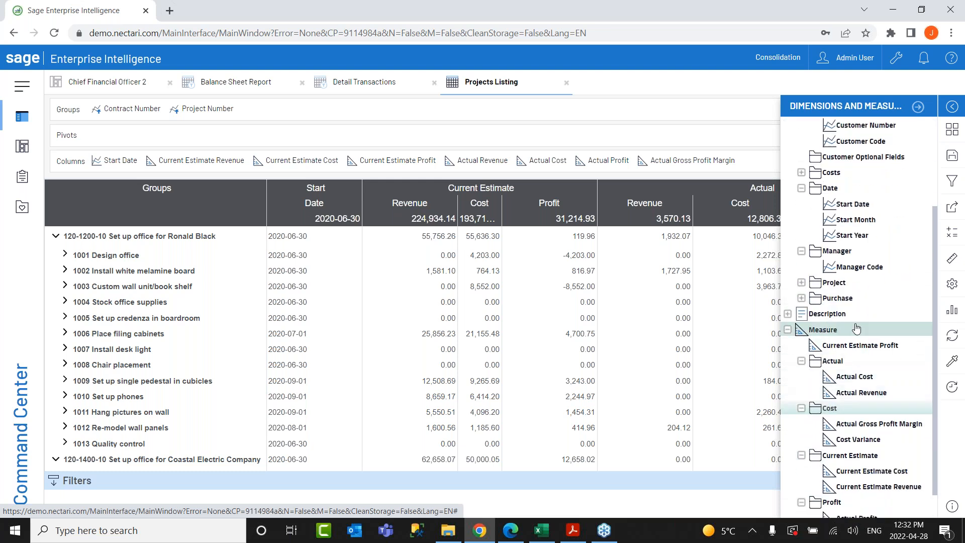
click(918, 107)
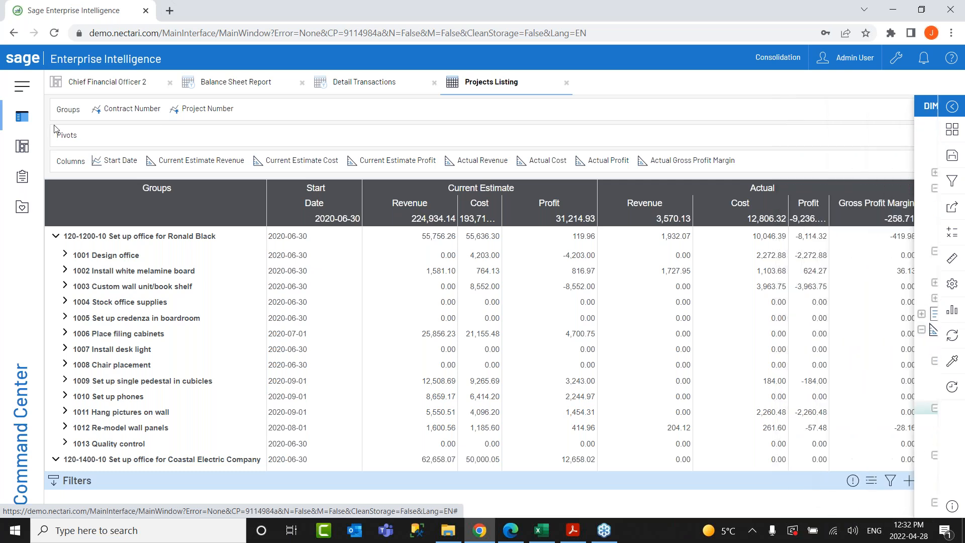
Reopen the data models list and collapse PJC Projects, Project and Job Costing, Purchasing and Inventory.
click(6, 130)
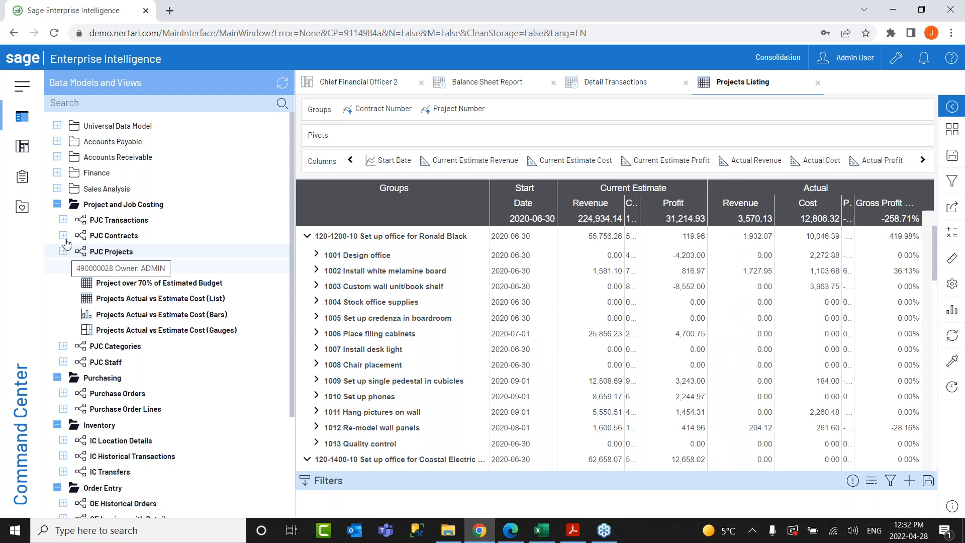
click(63, 253)
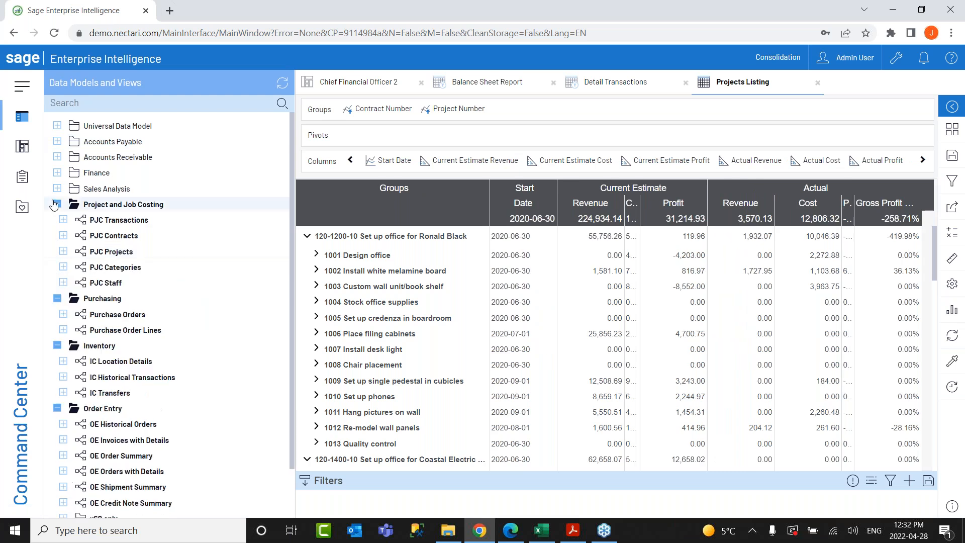
click(58, 205)
click(58, 221)
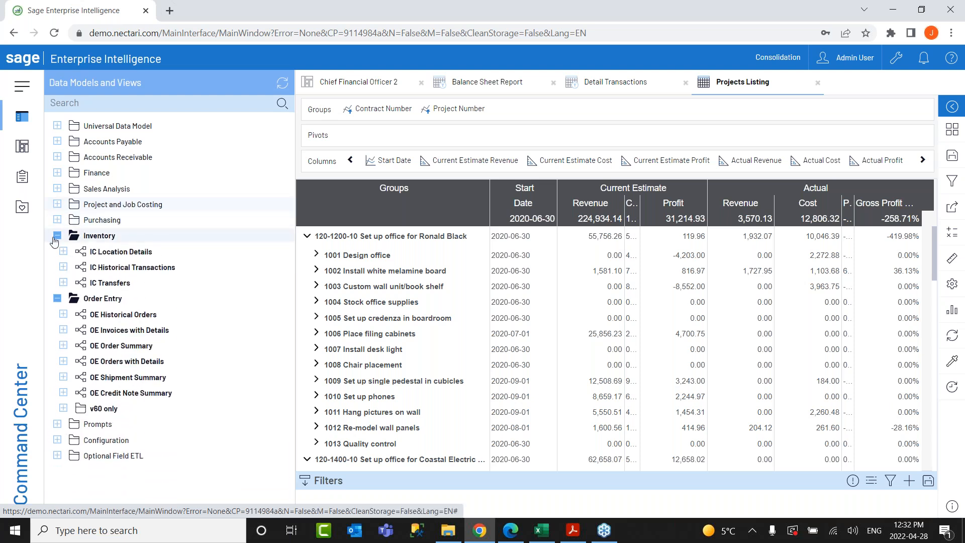
click(57, 236)
Close the Projects Listing, Detail Transactions, Balance Sheet and CFO 2 tabs, then expand Sales Analysis.
click(818, 84)
click(683, 83)
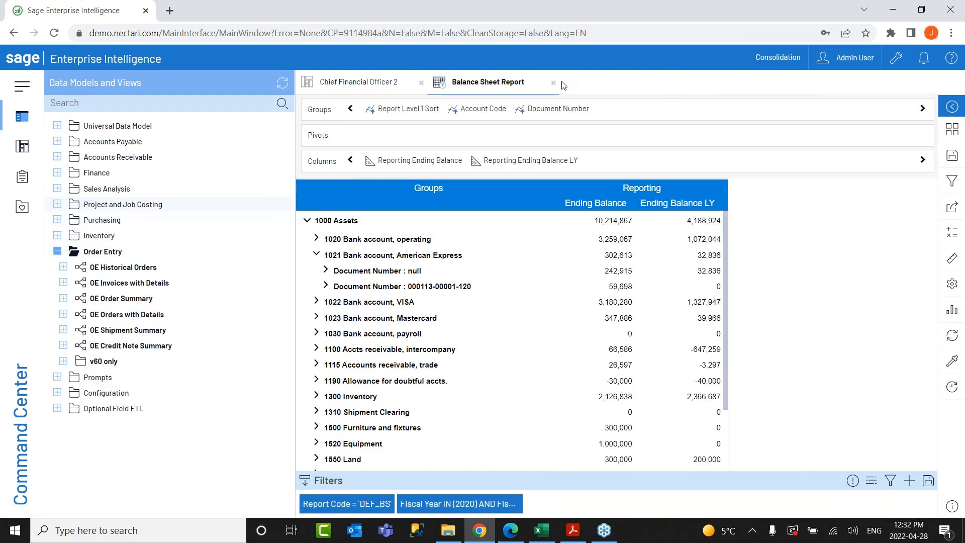
click(553, 82)
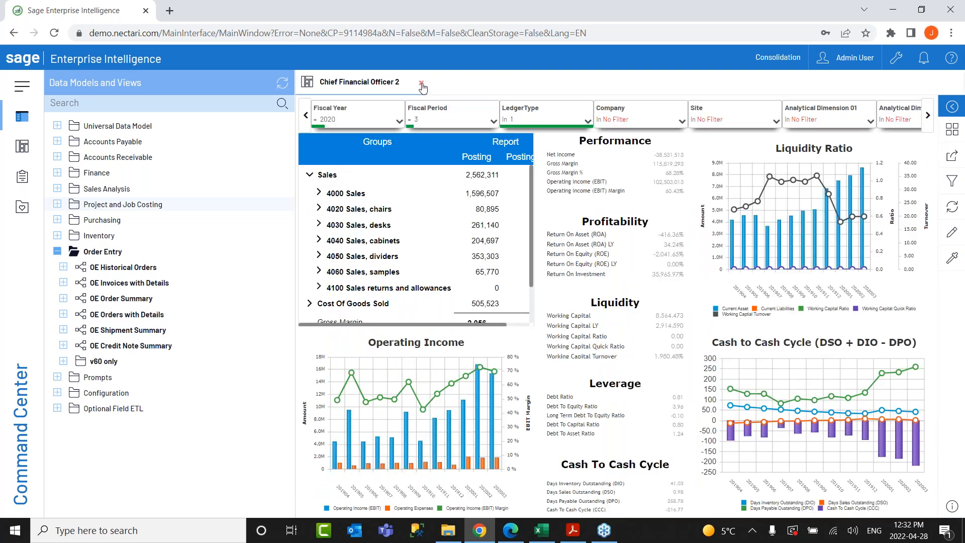
click(421, 83)
click(58, 251)
click(57, 189)
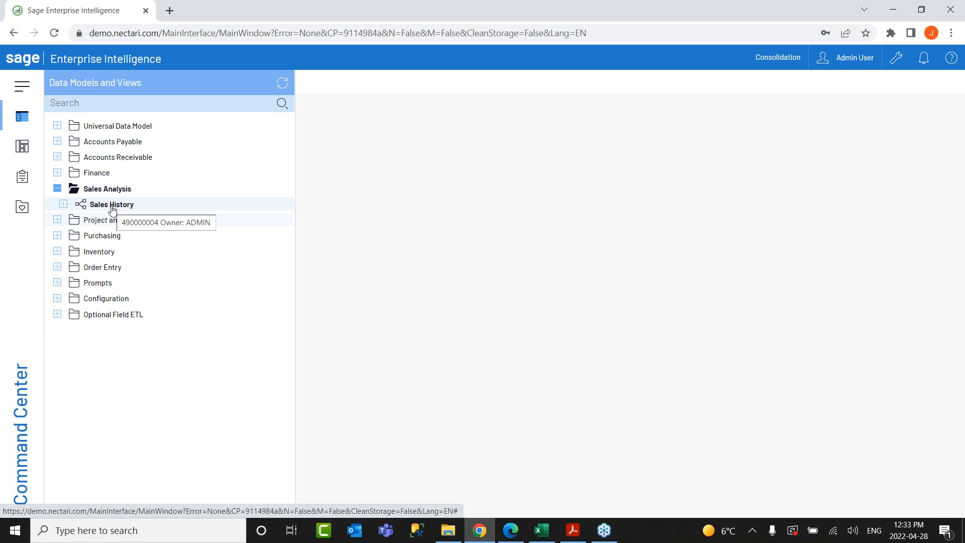
Start a new view on the Sales History data model.
right_click(114, 208)
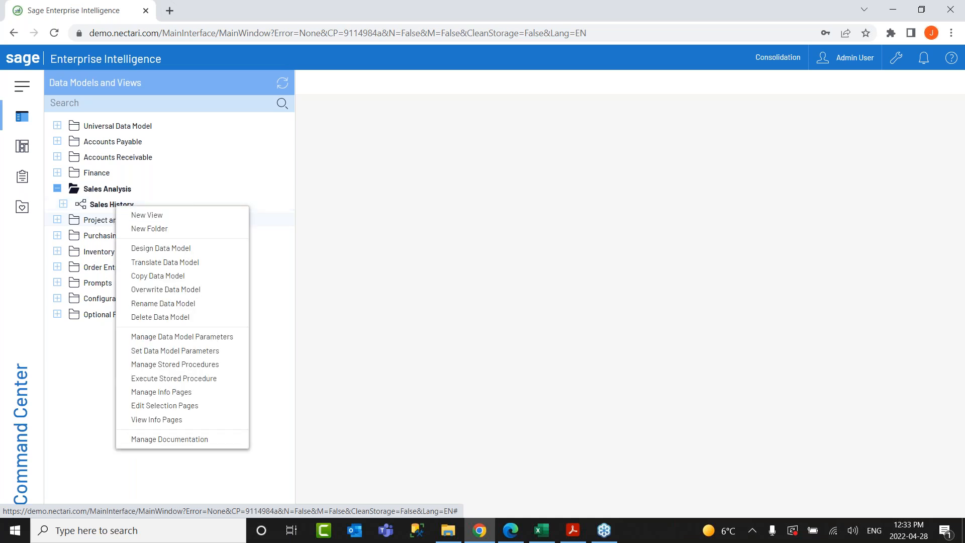
click(193, 218)
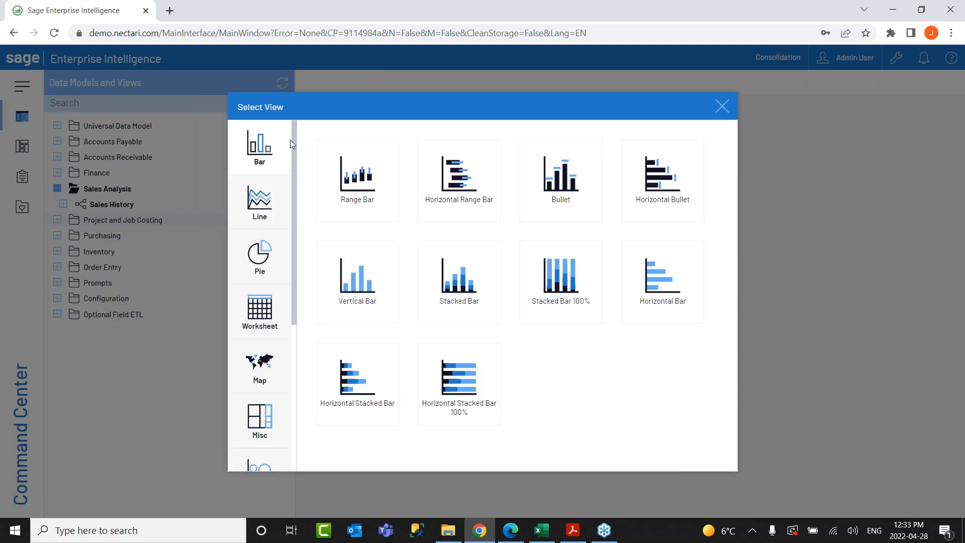
mouse_move(291, 140)
mouse_down()
mouse_move(293, 310)
mouse_move(288, 130)
mouse_up()
Browse the line, pie, map, combination and financial categories, then choose Worksheet as the view type.
click(259, 202)
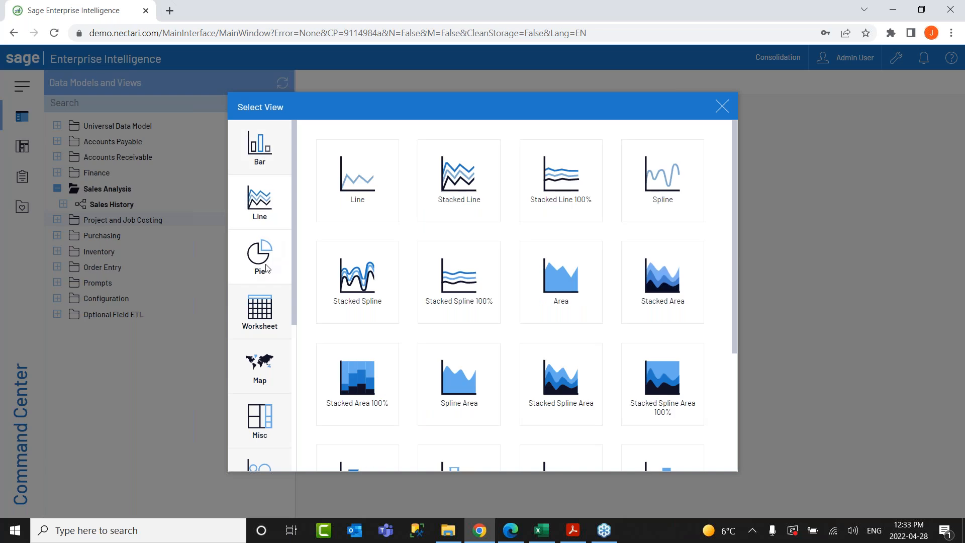
click(265, 269)
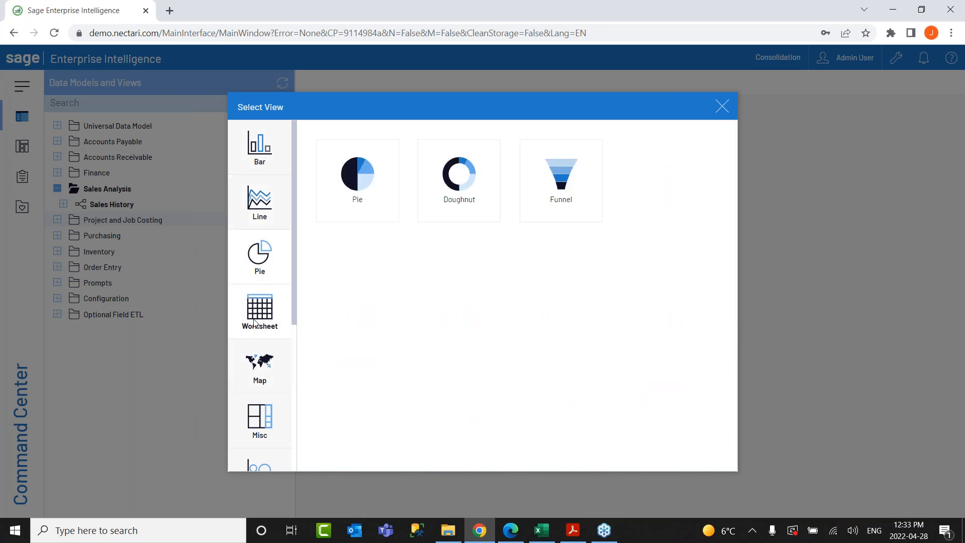
click(257, 324)
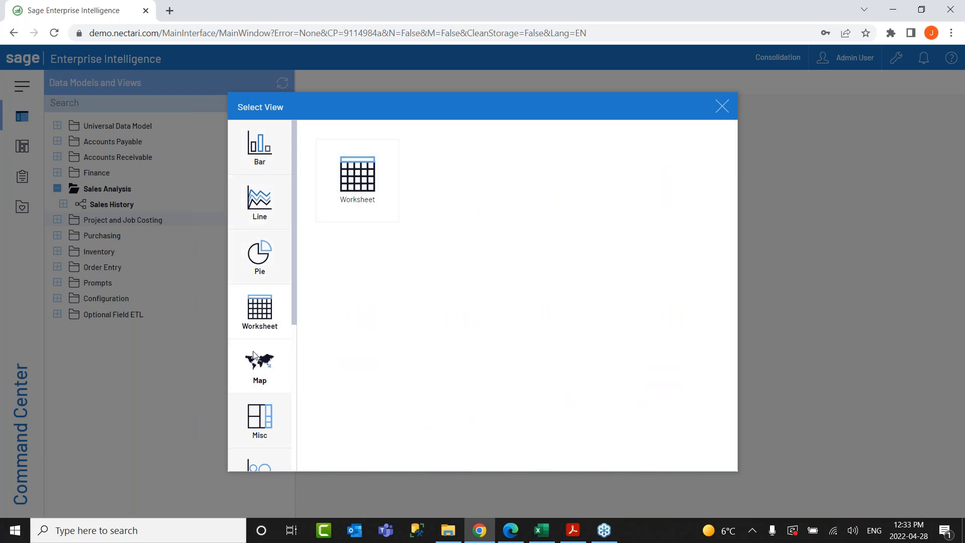
scroll(257, 242, down, 3)
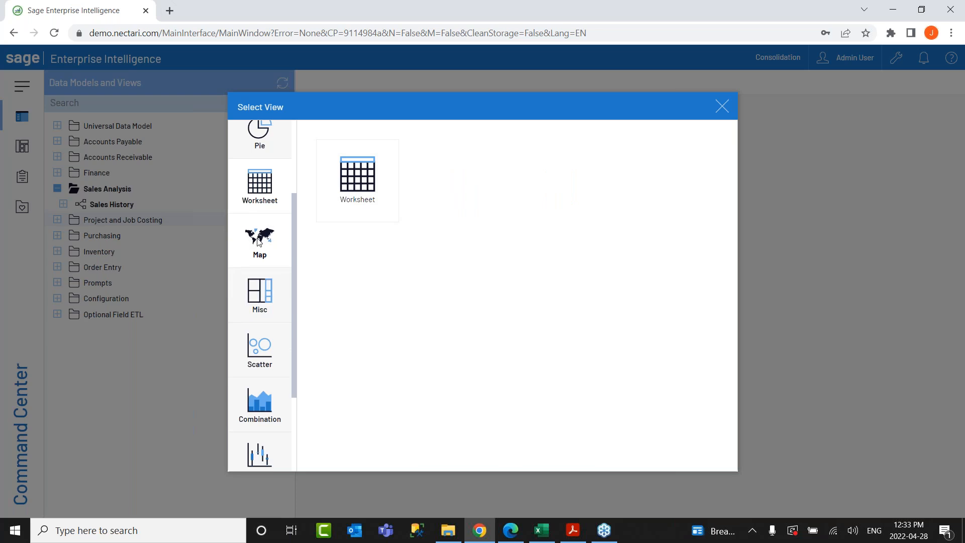
click(261, 251)
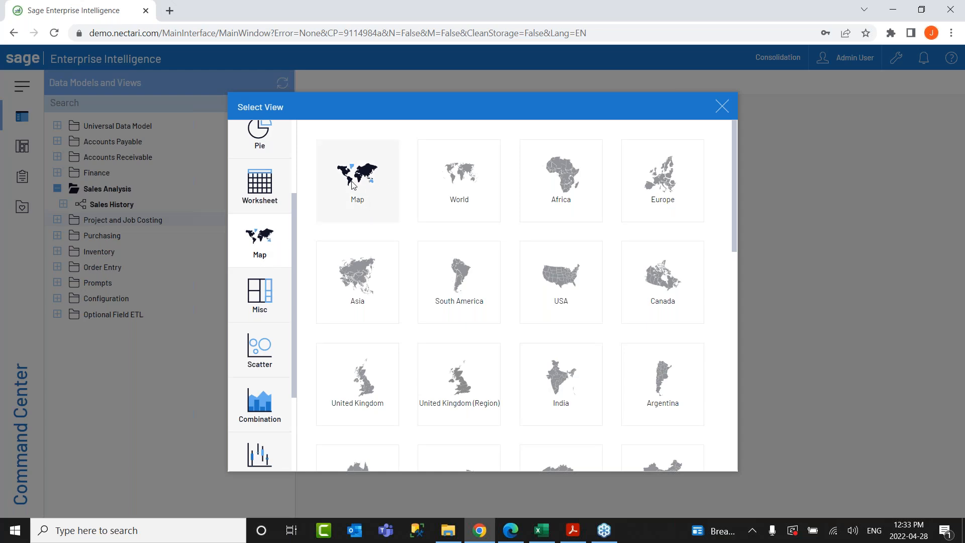
click(260, 294)
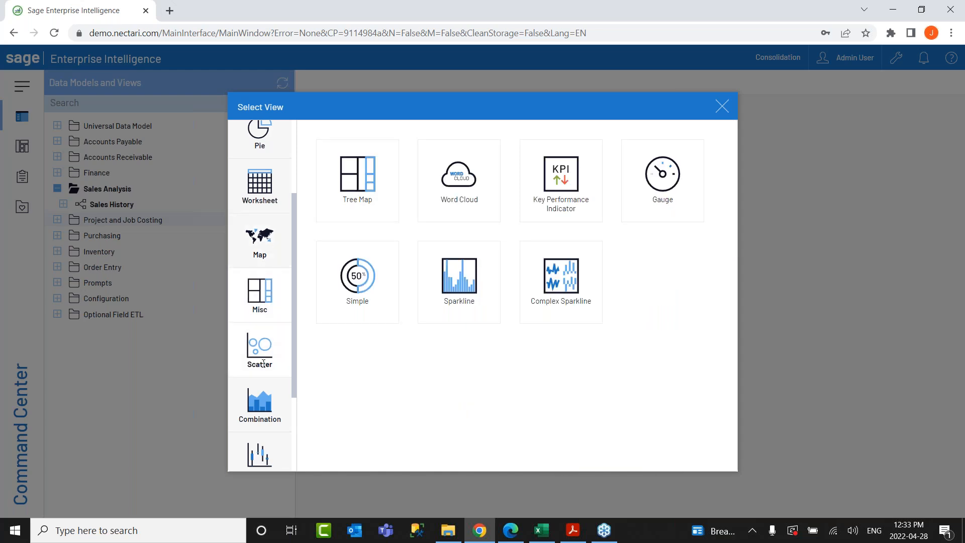
click(259, 402)
scroll(260, 392, down, 3)
click(259, 331)
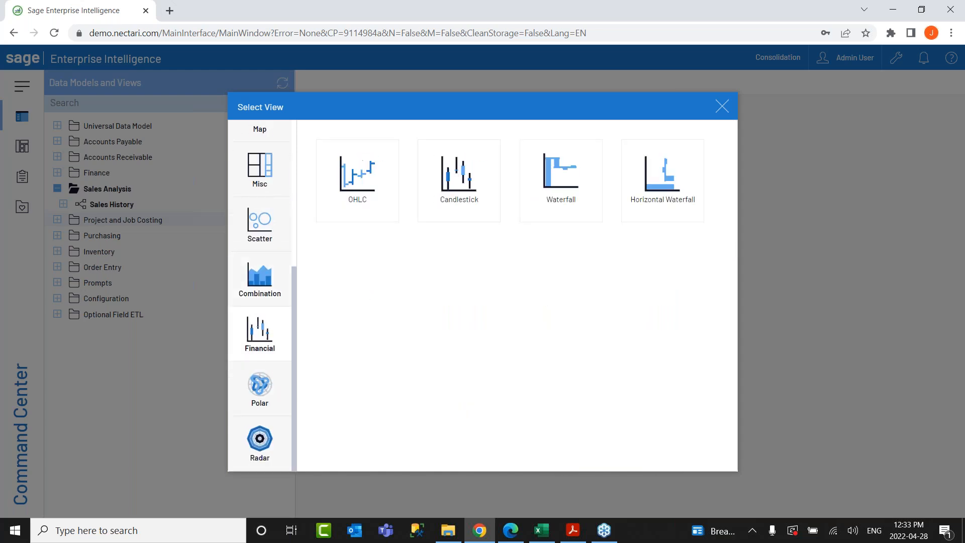
scroll(268, 336, up, 3)
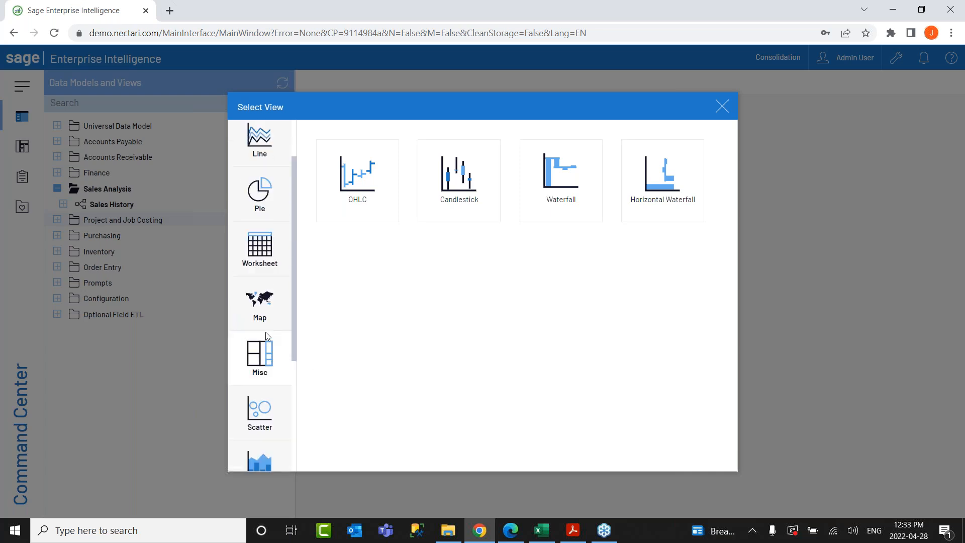
click(266, 252)
click(350, 185)
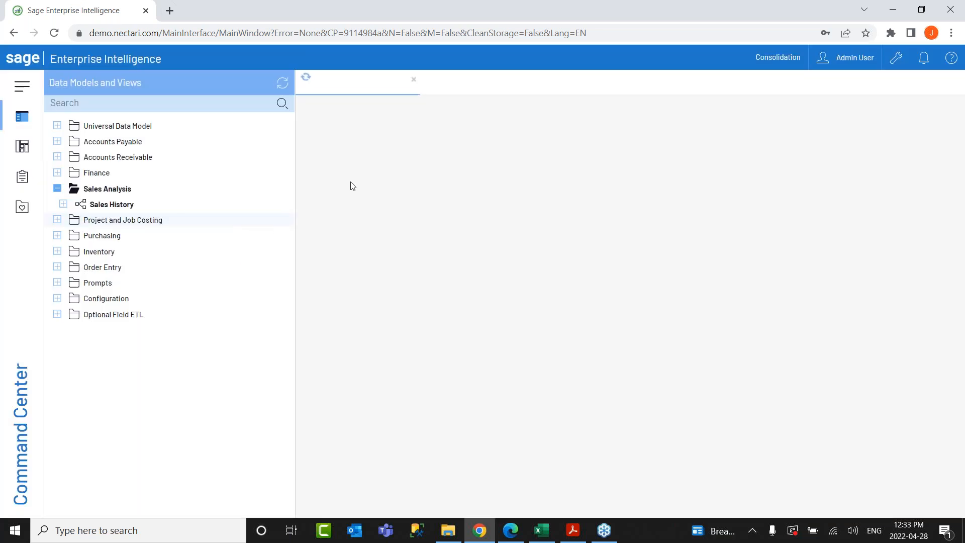
Name the view Worksheet View Demo and add Sales, Quantity Sold and Transaction Date columns.
click(427, 133)
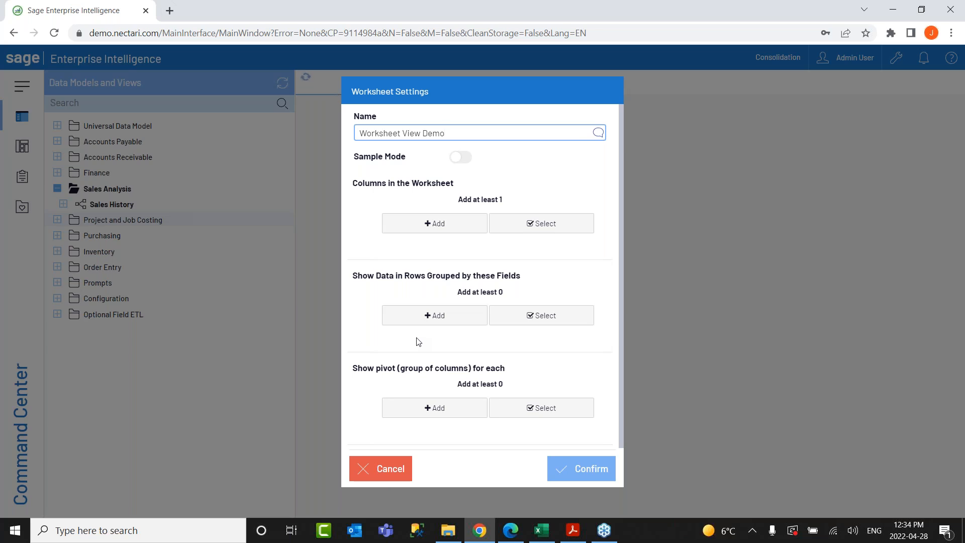
click(400, 224)
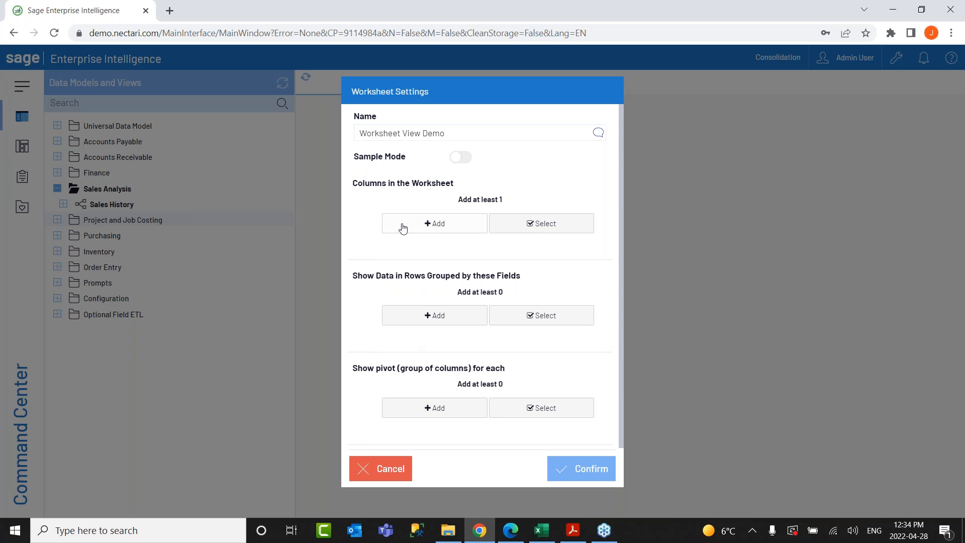
drag(529, 263, 530, 283)
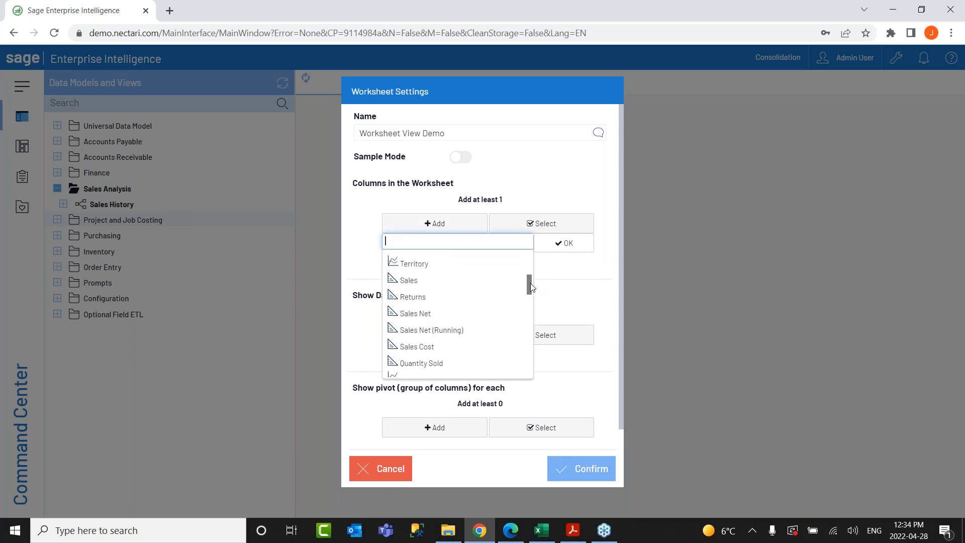
click(447, 280)
click(429, 361)
scroll(452, 335, down, 3)
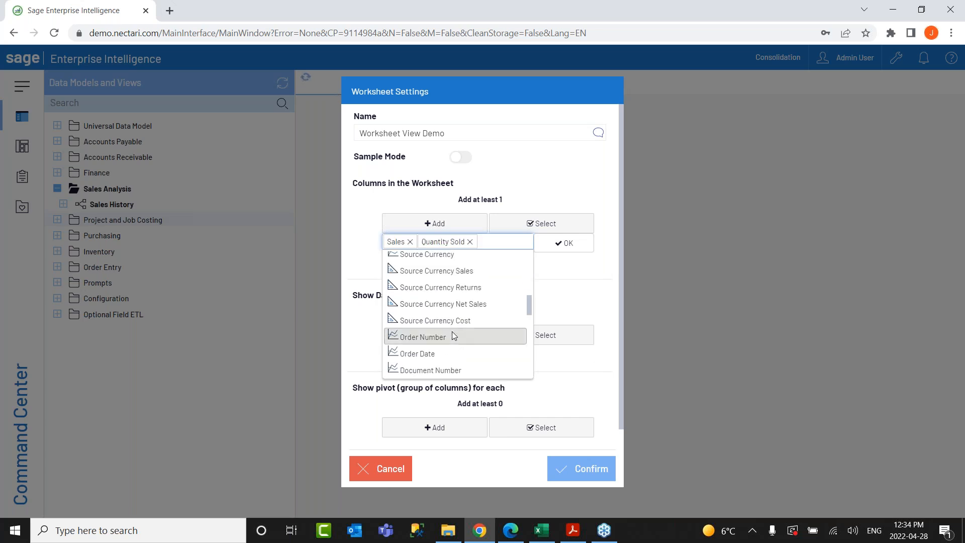
scroll(452, 333, down, 3)
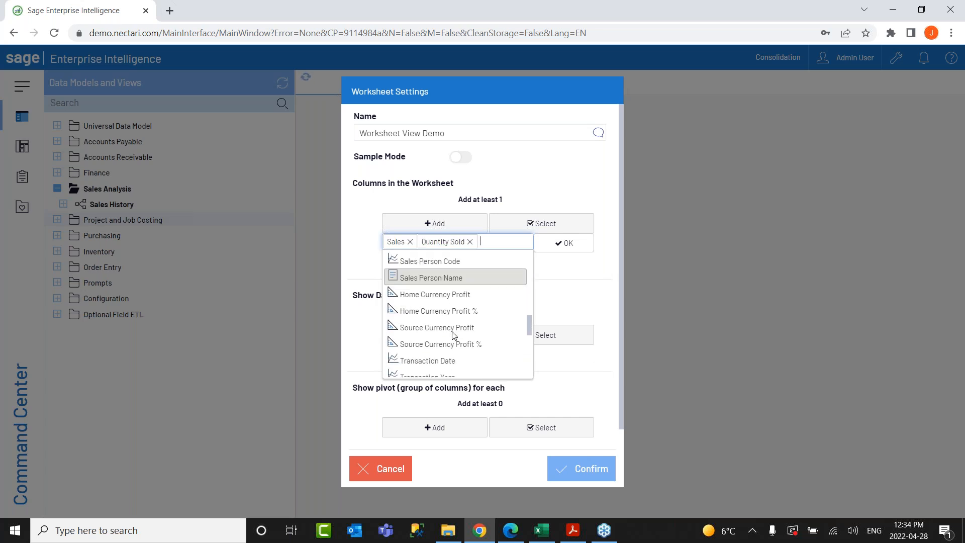
scroll(449, 331, down, 3)
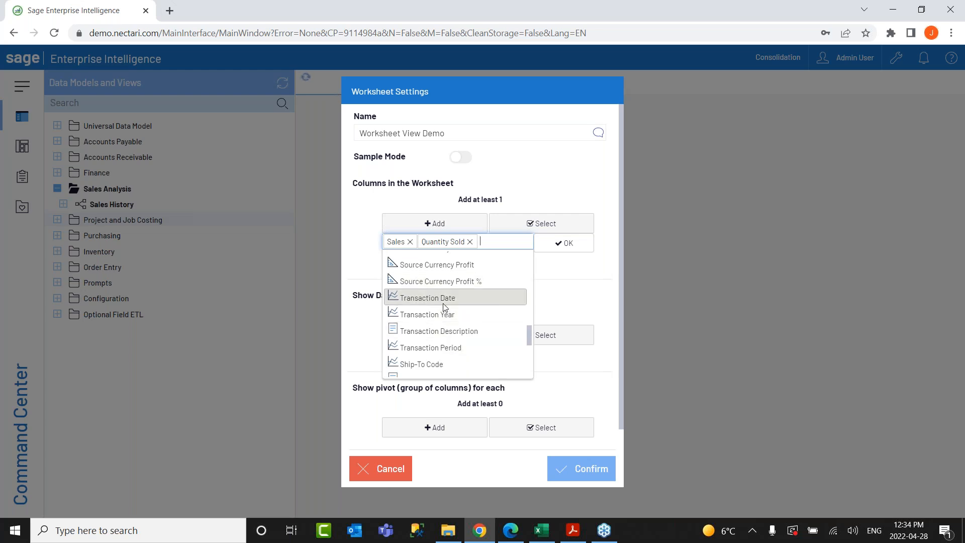
click(445, 297)
click(564, 242)
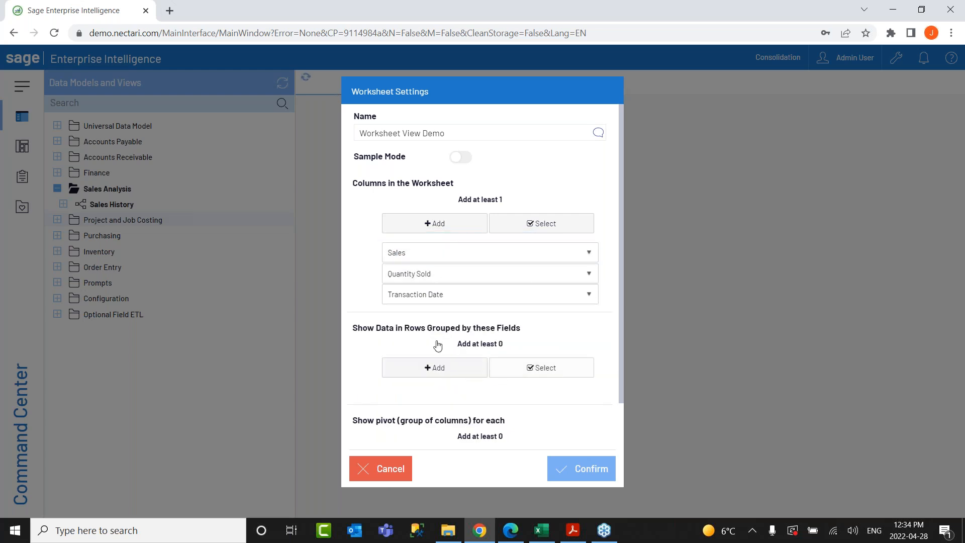
Group rows by Customer ID, Product Code and Order Number and confirm the worksheet.
click(421, 368)
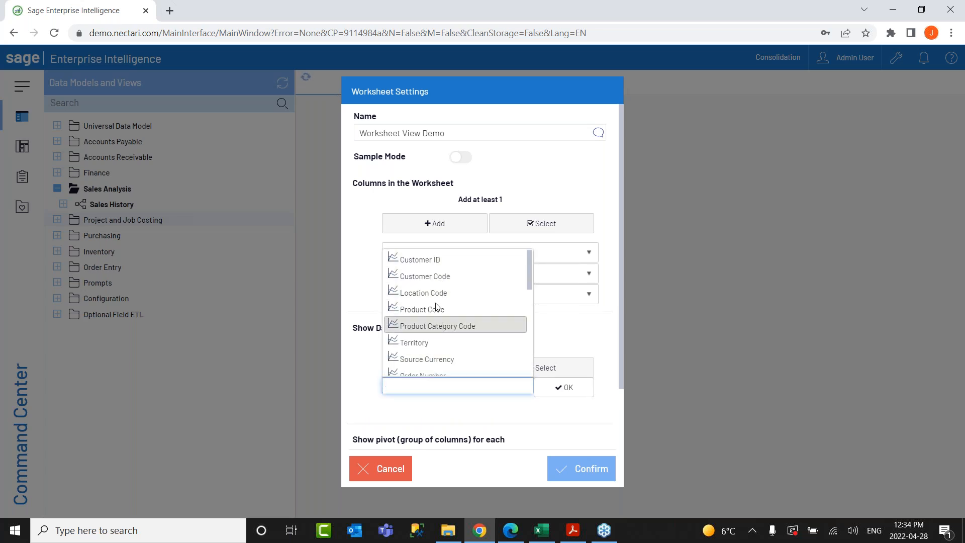
click(436, 259)
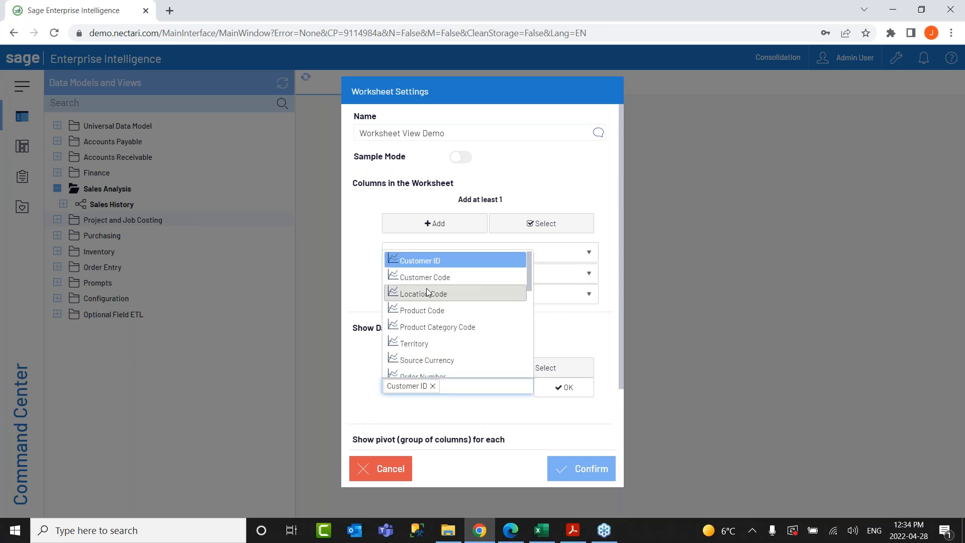
click(428, 310)
scroll(442, 342, down, 1)
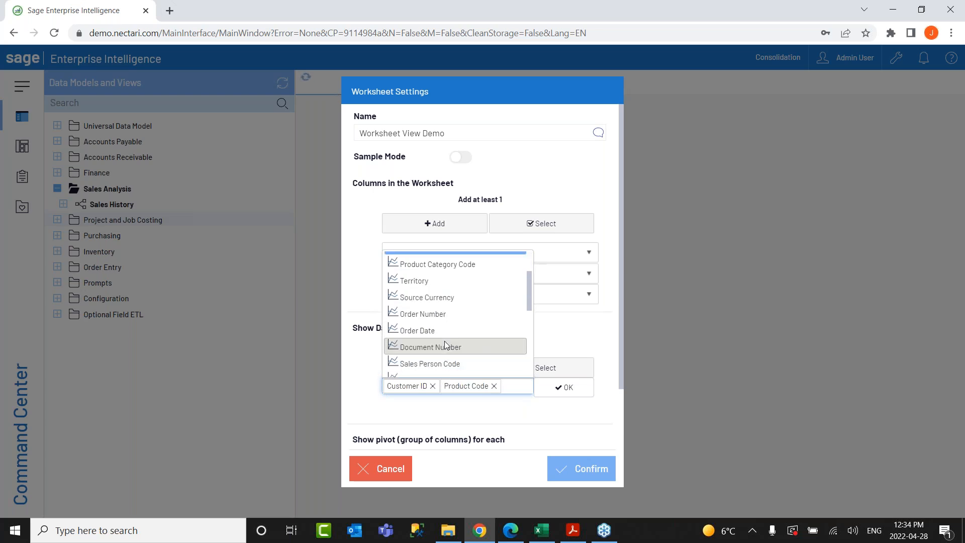
scroll(442, 312, down, 1)
scroll(437, 283, up, 1)
click(426, 314)
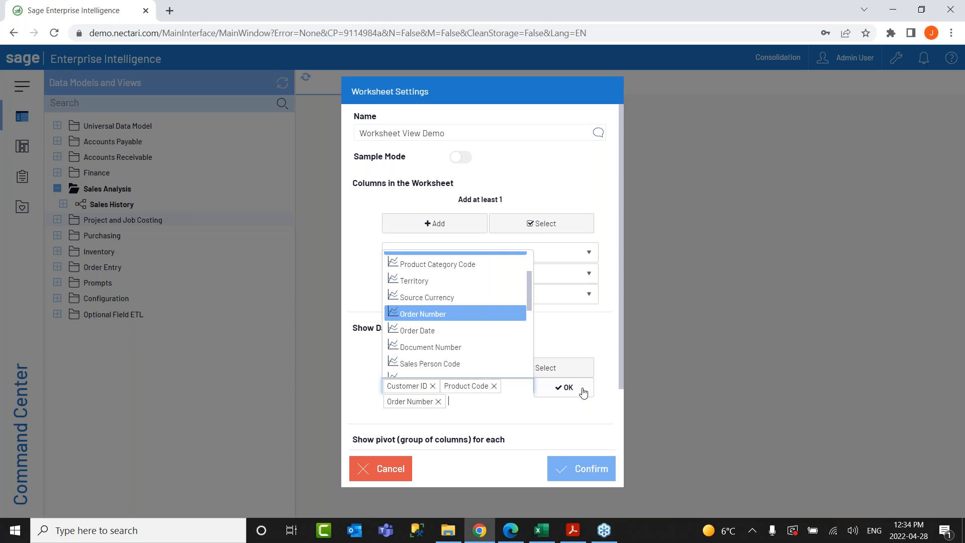
click(583, 392)
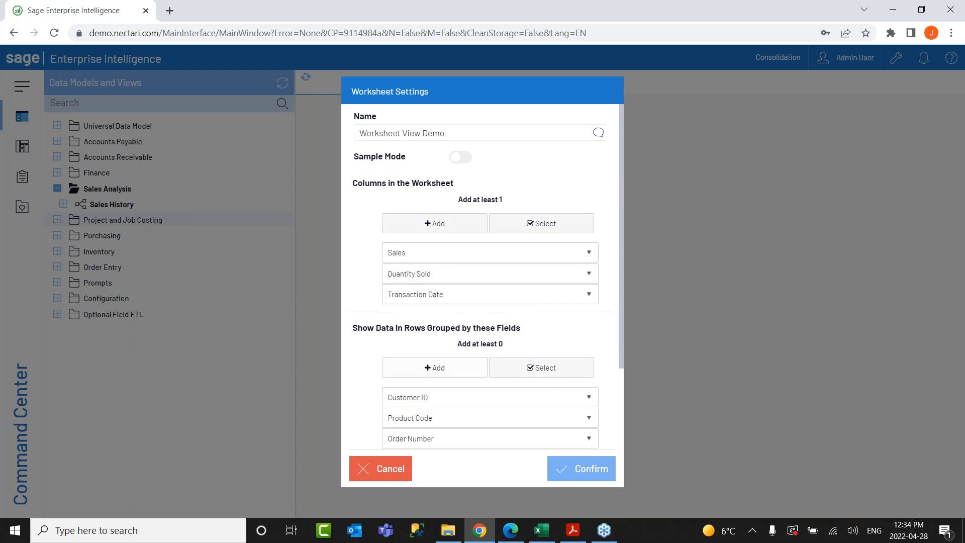
scroll(583, 447, down, 2)
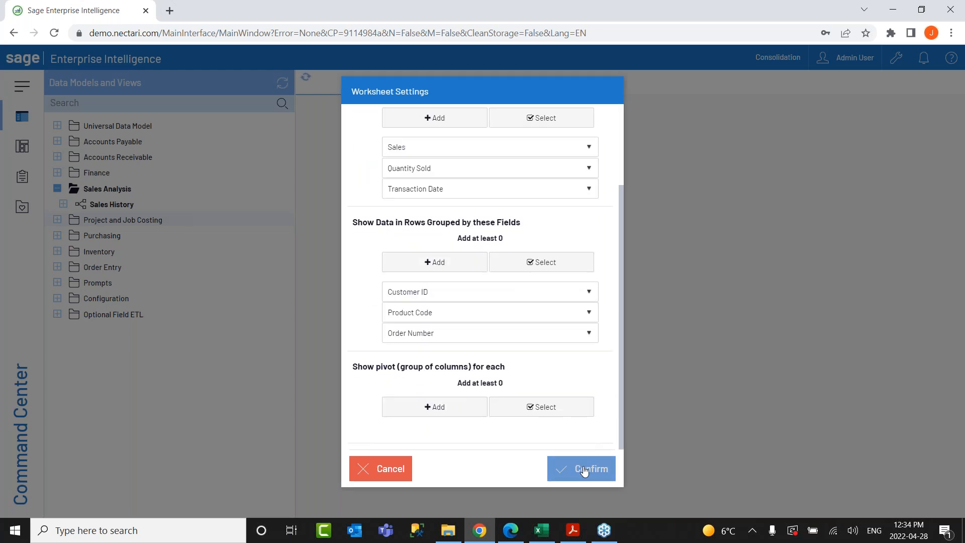
click(584, 470)
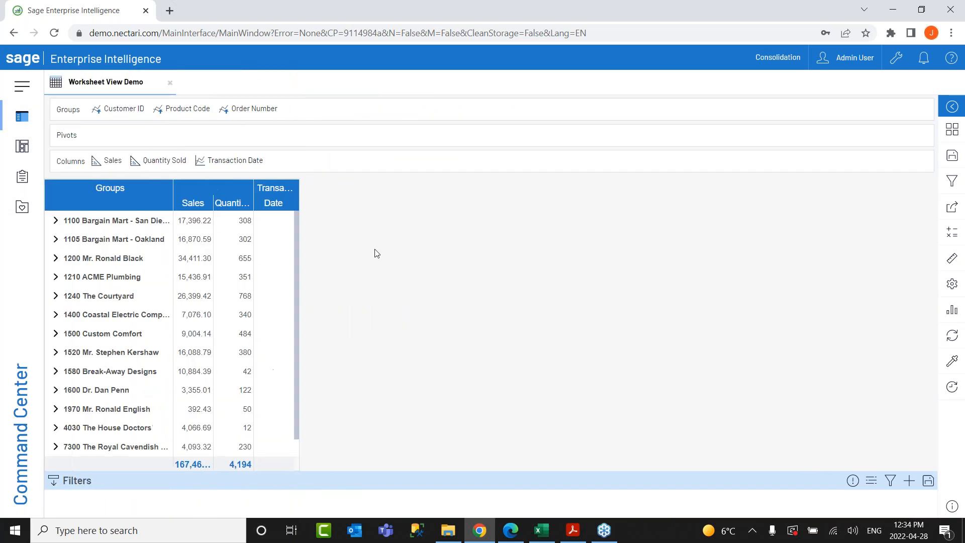
Widen the Transaction Date, Quantity Sold, Sales and Groups columns.
drag(300, 195, 397, 194)
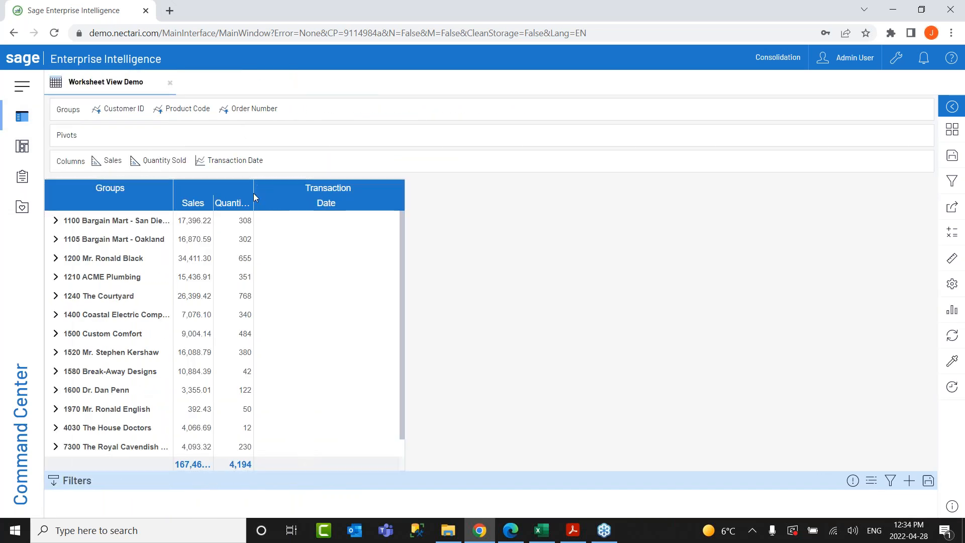
drag(251, 195, 345, 195)
drag(214, 206, 316, 204)
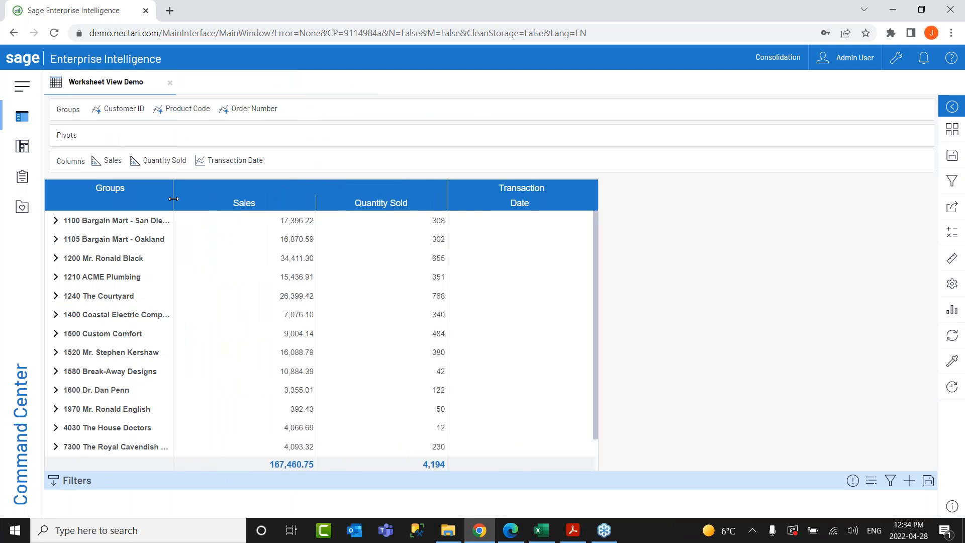
drag(173, 199, 289, 198)
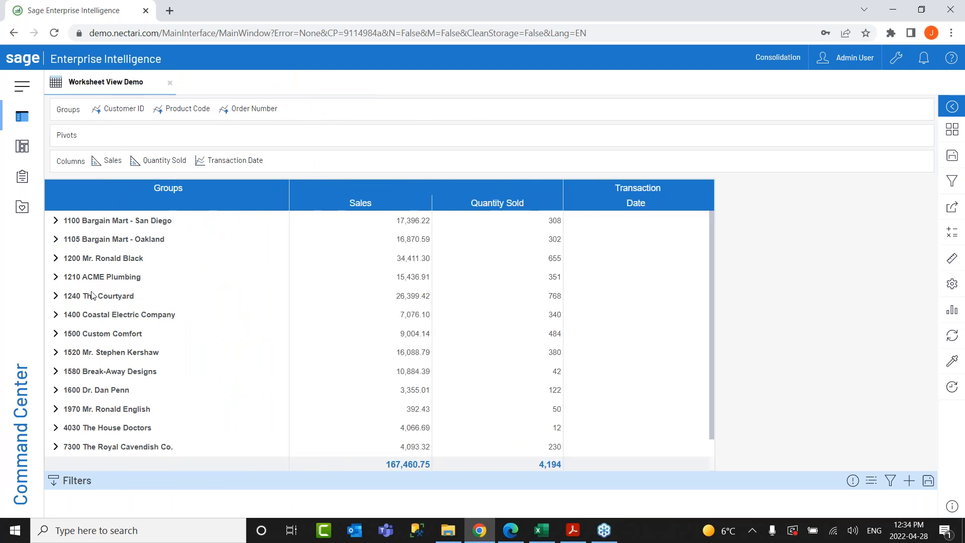
click(55, 240)
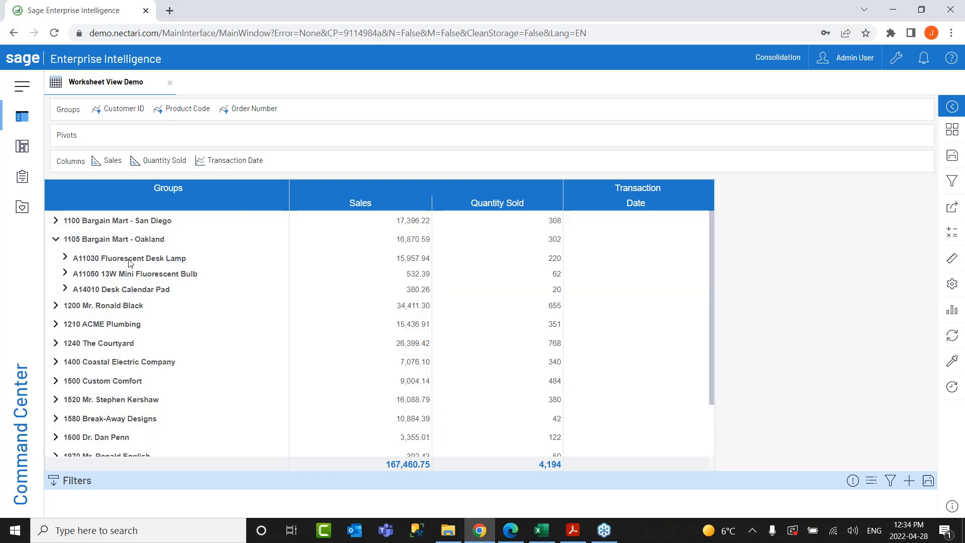
click(65, 273)
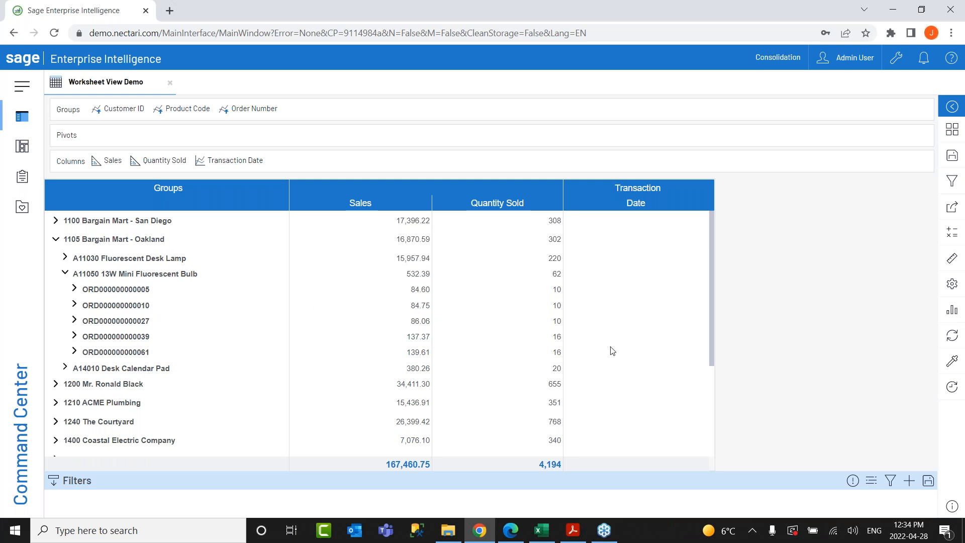
click(73, 304)
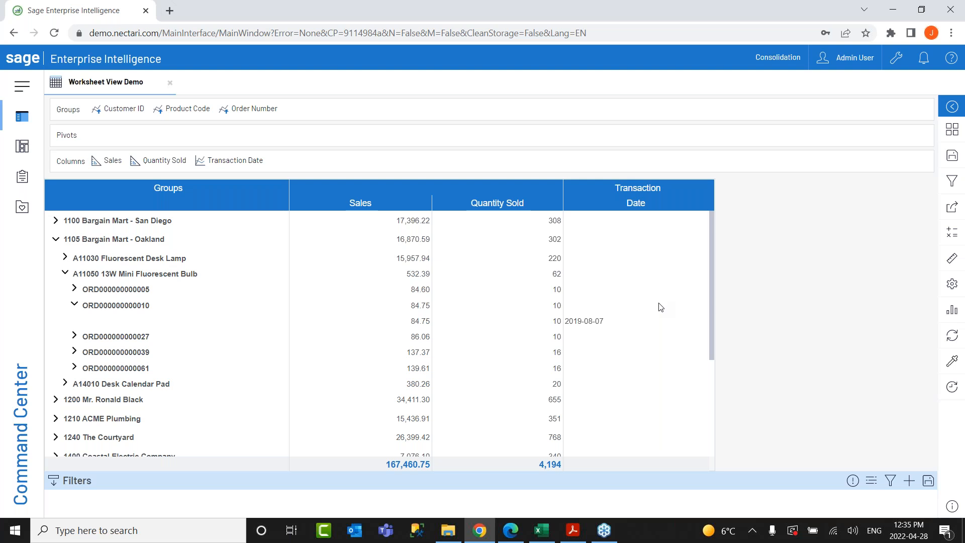
Browse the Dimension, Measure and Source Currency lists, then collapse 1105 Bargain Mart - Oakland.
click(951, 260)
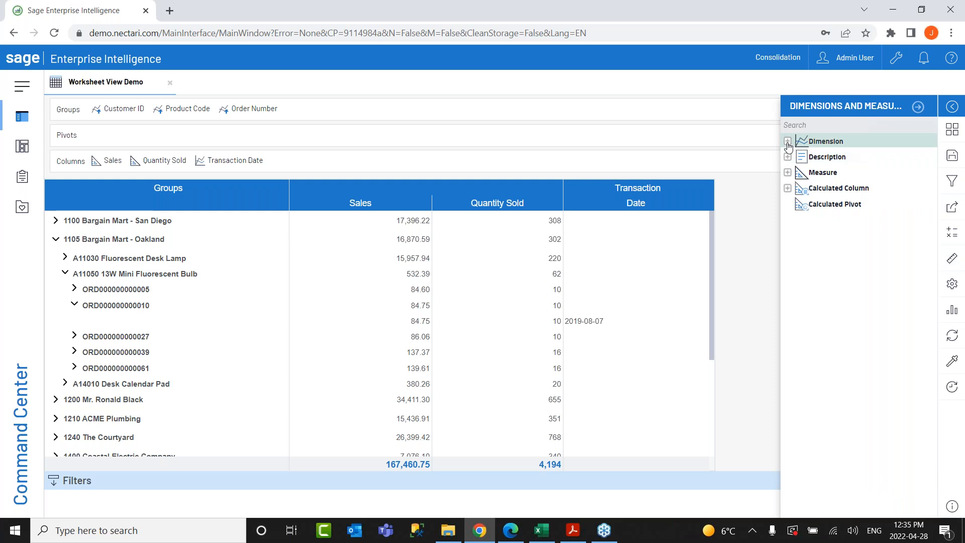
click(788, 141)
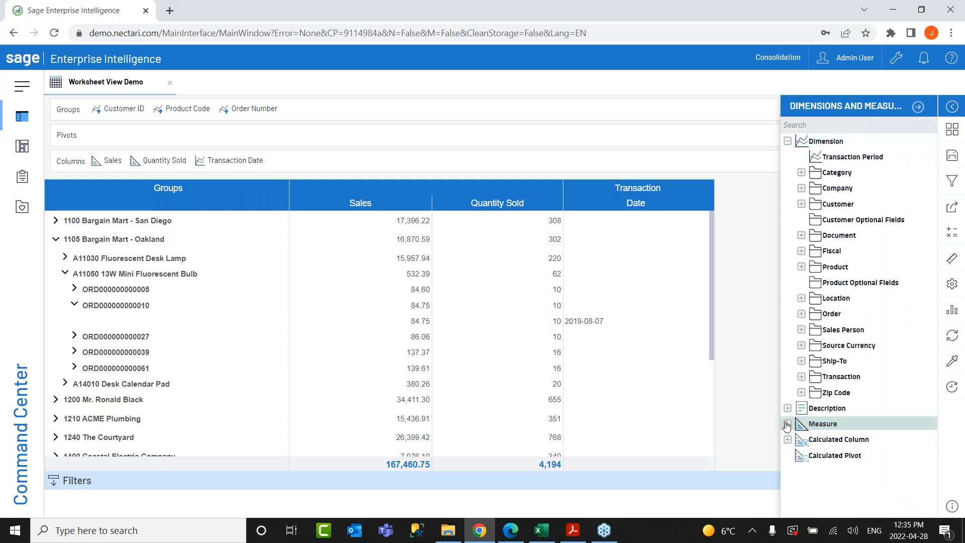
click(787, 423)
scroll(799, 402, down, 1)
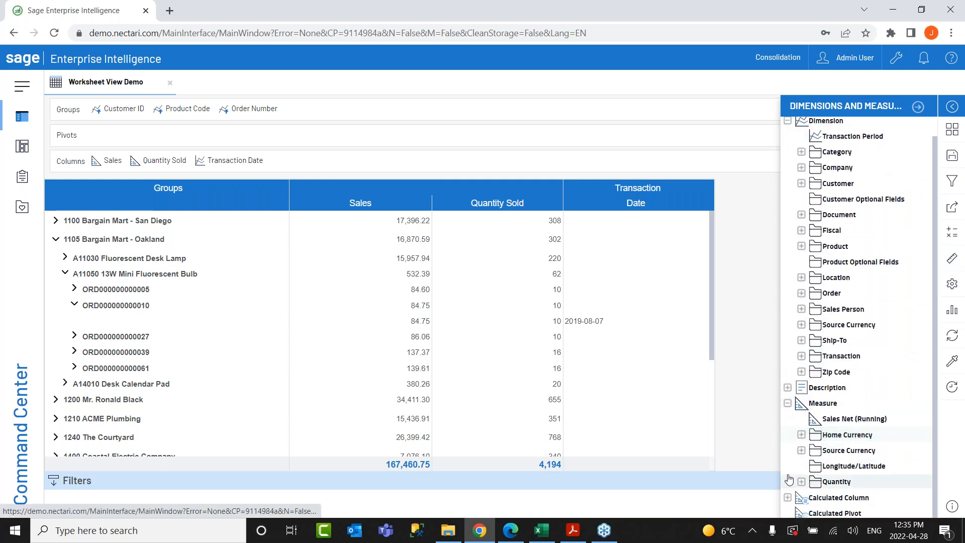
click(799, 450)
scroll(804, 442, down, 3)
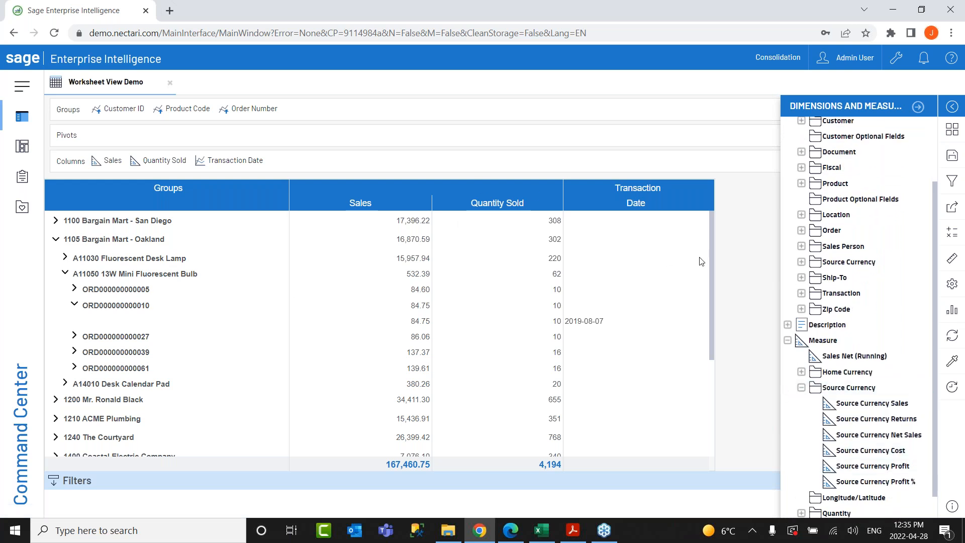
click(917, 108)
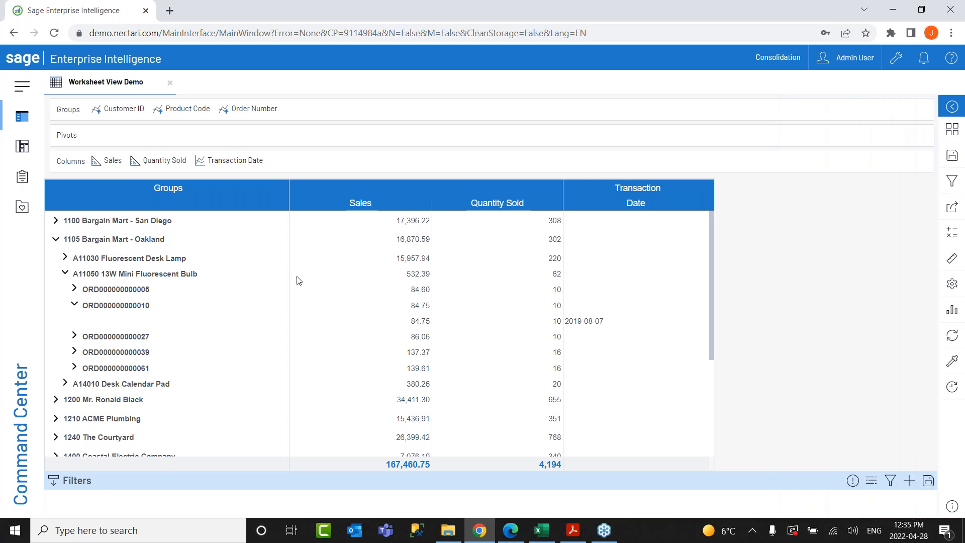
click(55, 240)
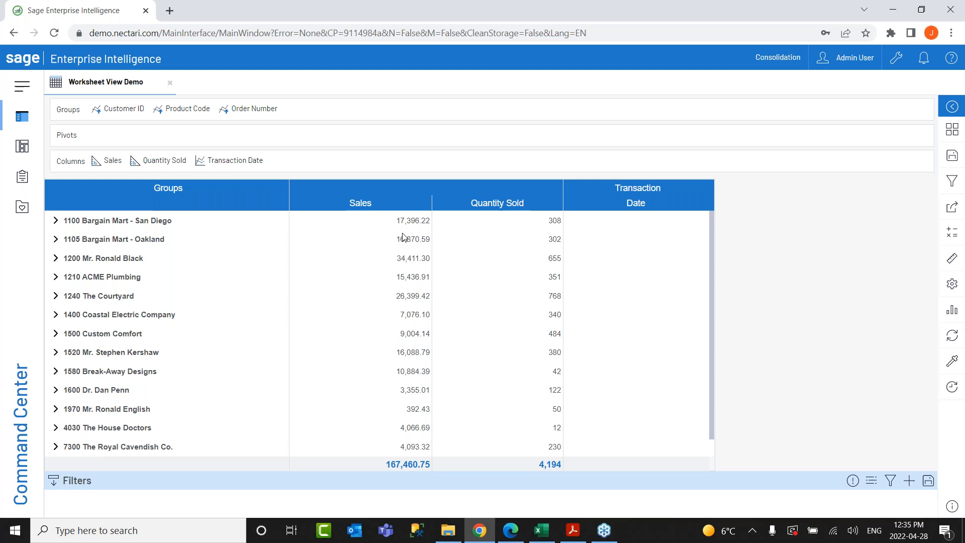
Add a Sales formatting rule giving values less than 1000 a red background.
click(106, 162)
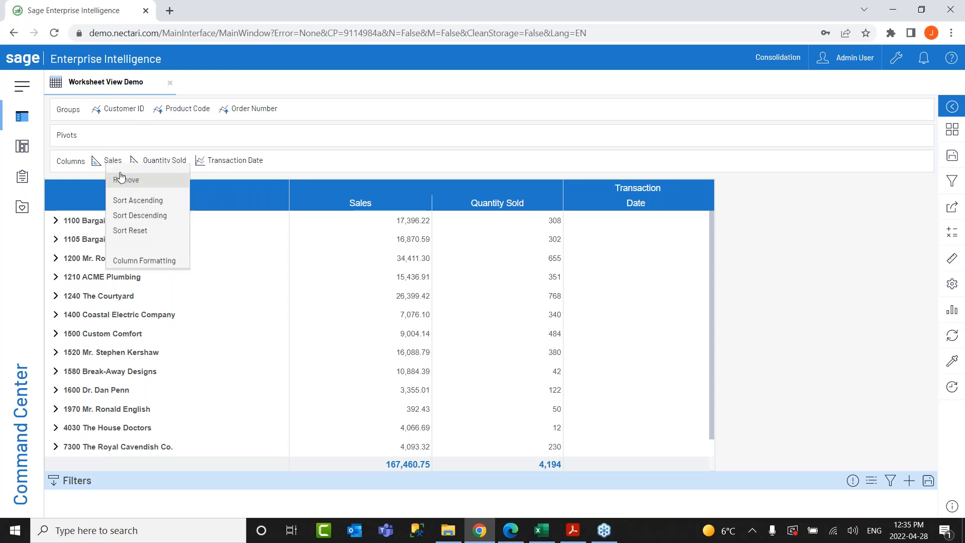
click(137, 272)
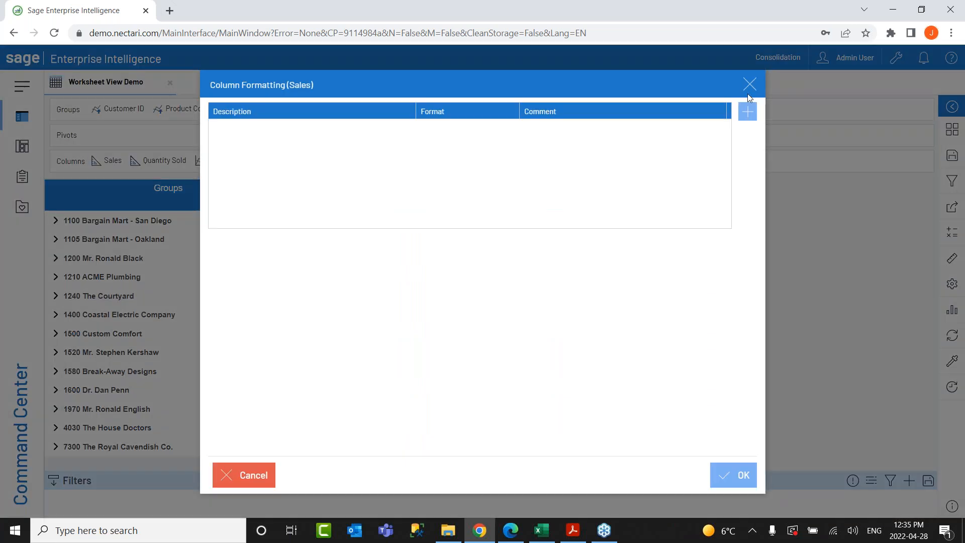
click(749, 113)
click(388, 166)
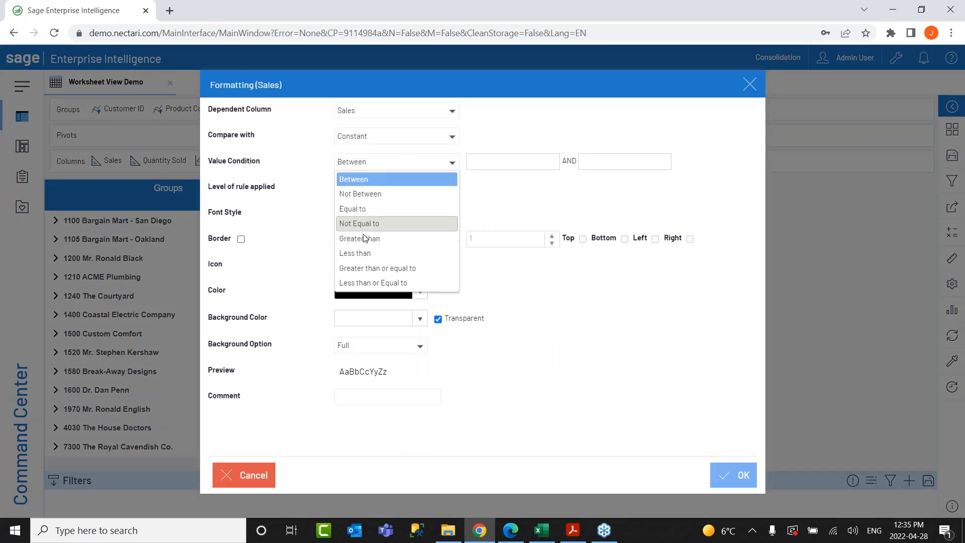
click(352, 252)
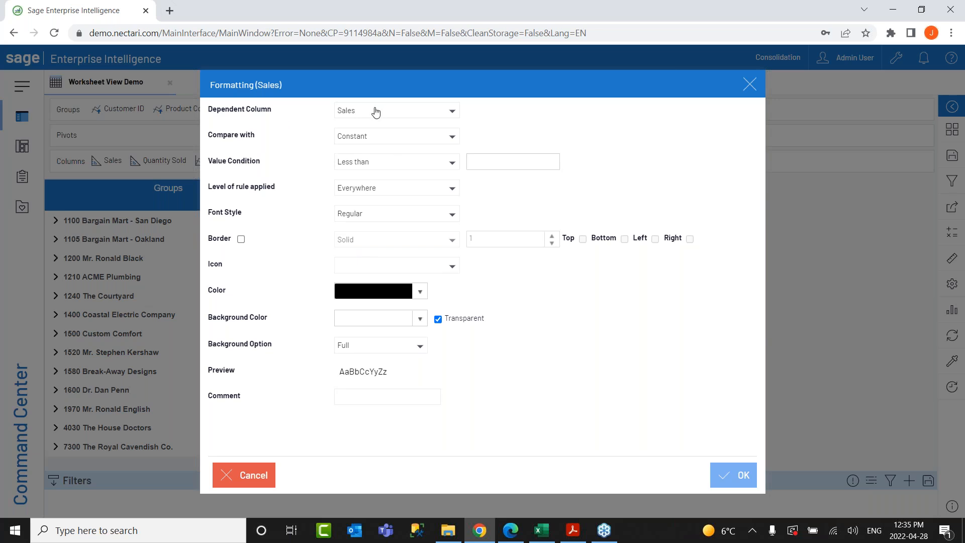
click(498, 166)
text(1000)
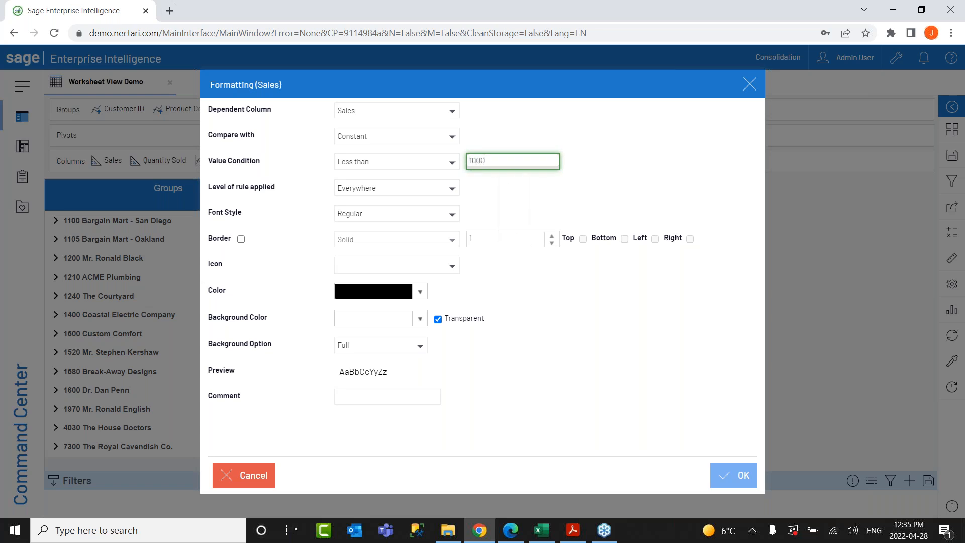
click(420, 319)
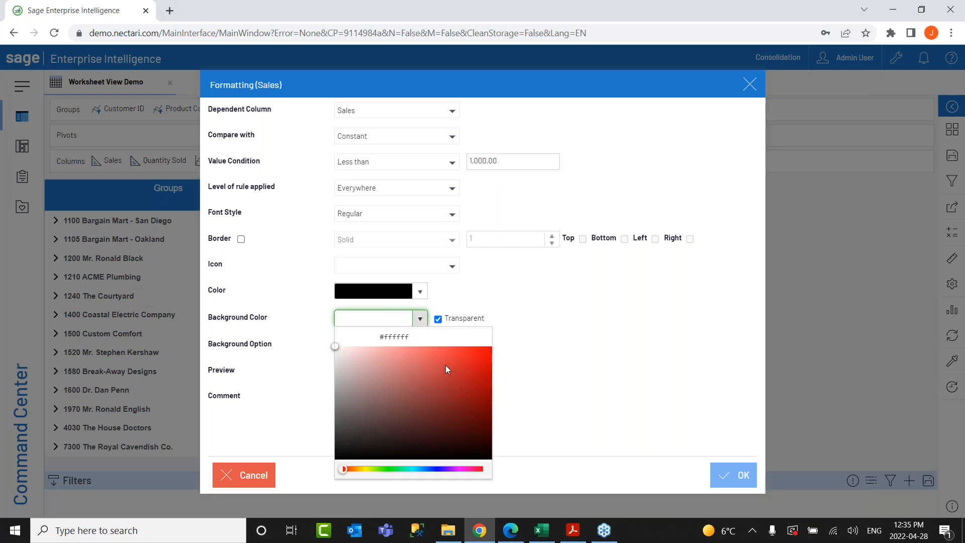
click(445, 365)
click(602, 337)
click(438, 318)
click(722, 467)
Add a green (#81cc44) rule for Sales of 1000 or more and apply both rules.
click(747, 112)
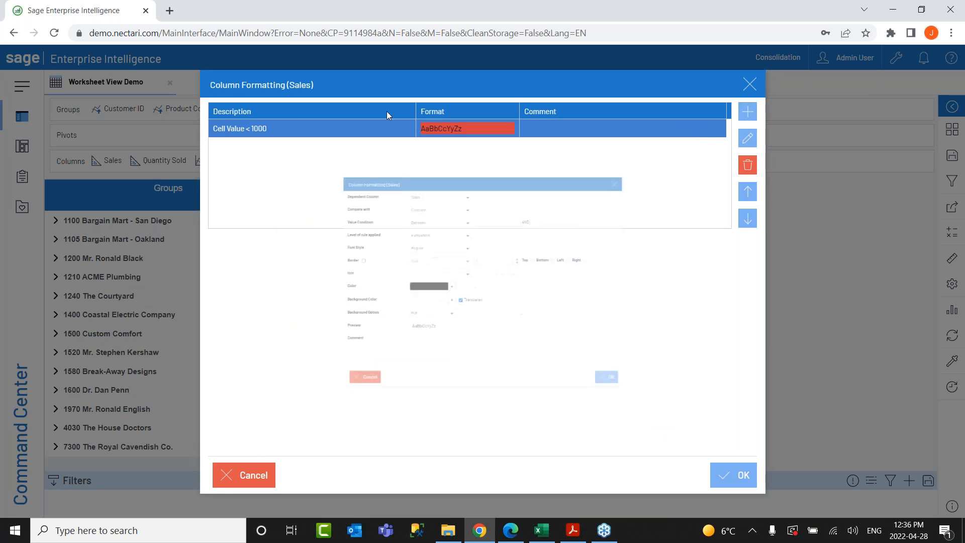
click(400, 165)
click(397, 258)
click(483, 162)
text(1000)
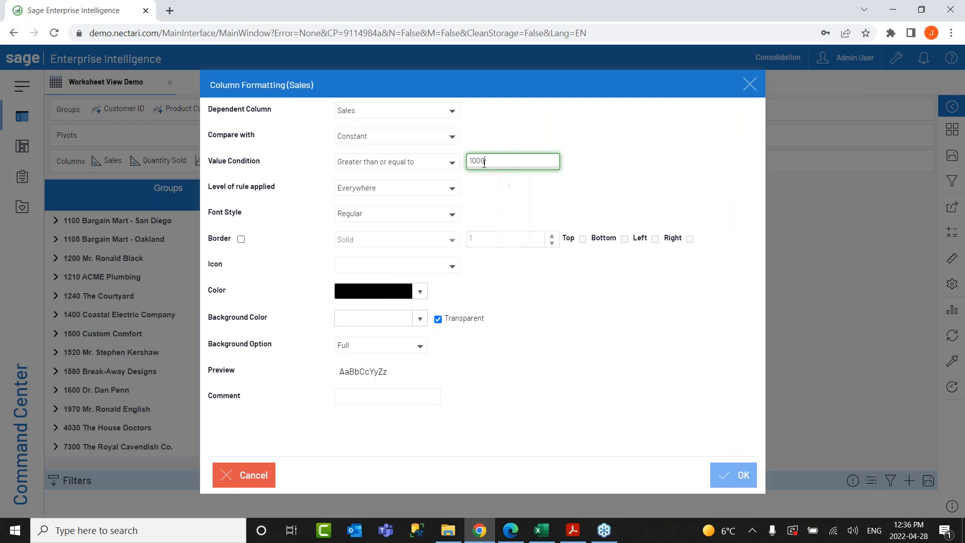
click(420, 319)
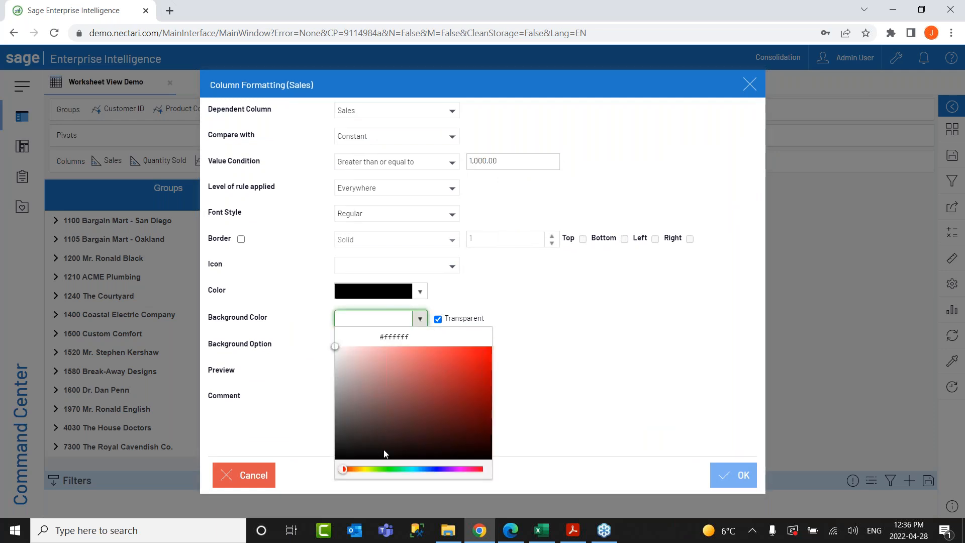
click(381, 473)
click(440, 370)
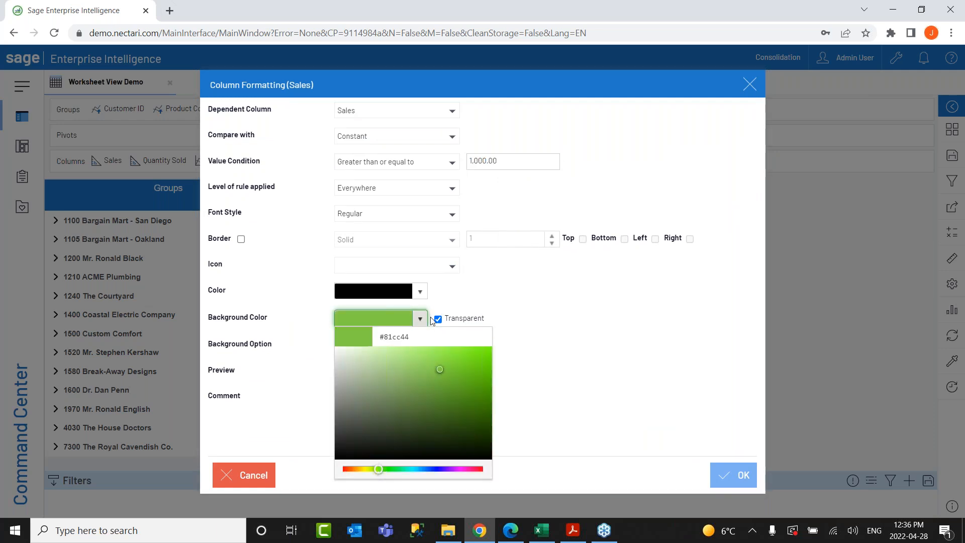
click(437, 319)
click(733, 474)
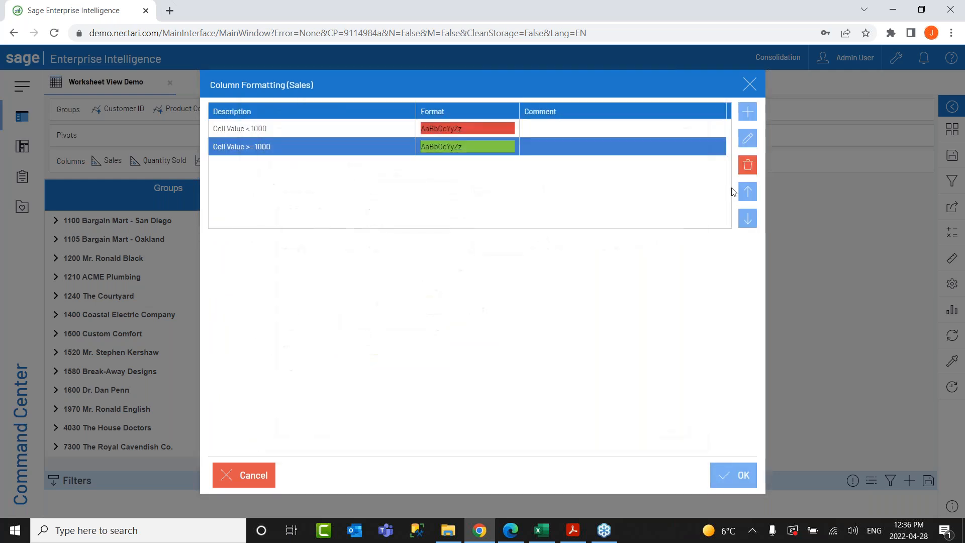
click(740, 475)
scroll(382, 239, down, 2)
scroll(375, 270, up, 2)
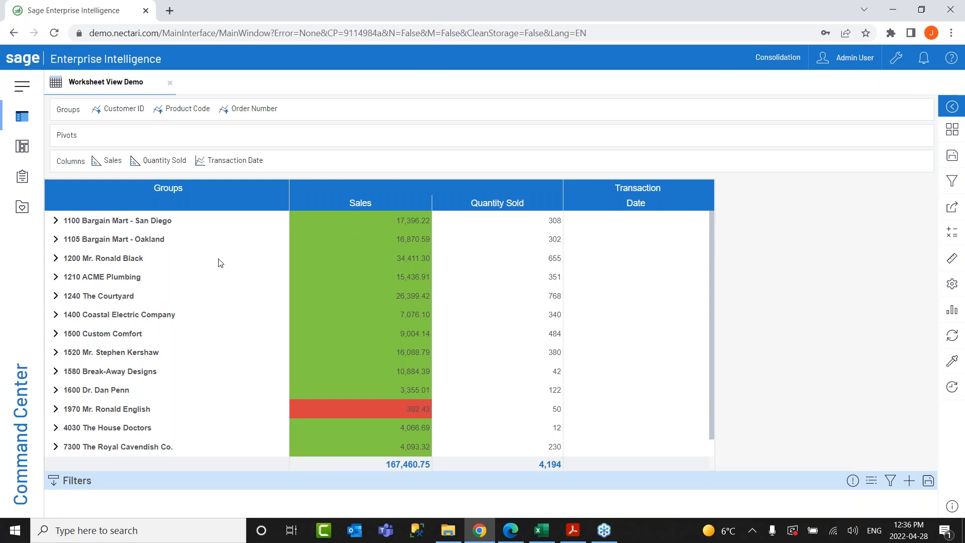
Expand then collapse 1210 ACME Plumbing's A11030 Fluorescent Desk Lamp orders, then open Customer ID grouping options.
click(56, 276)
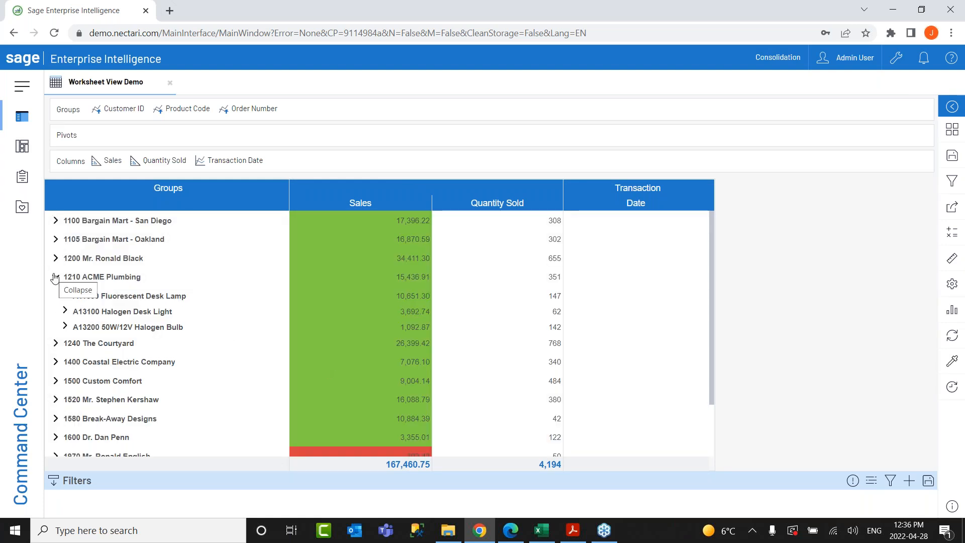
click(66, 296)
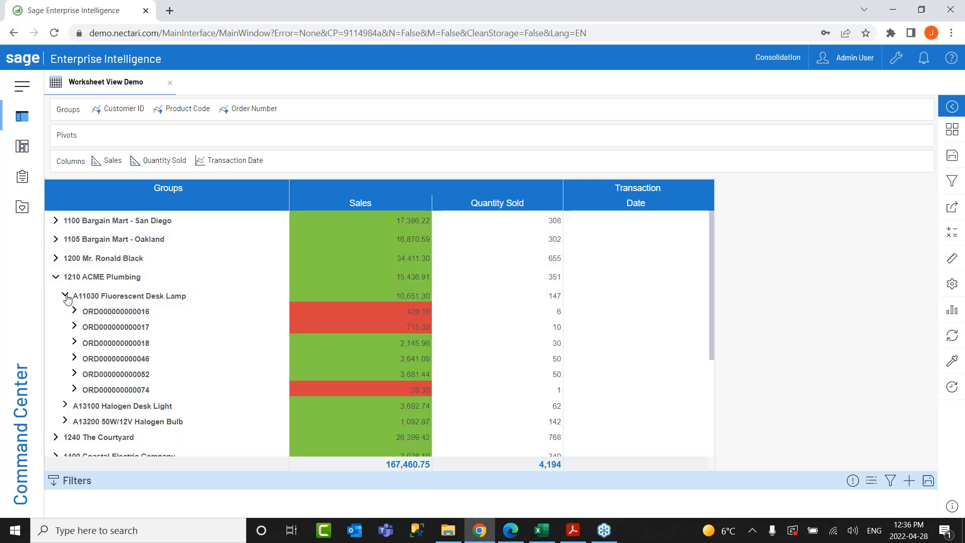
click(66, 297)
click(56, 277)
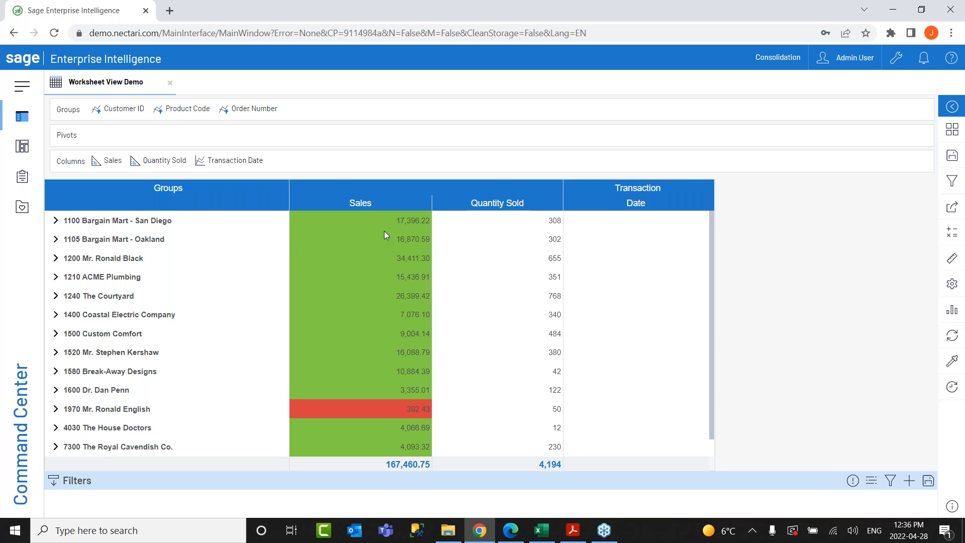
click(125, 109)
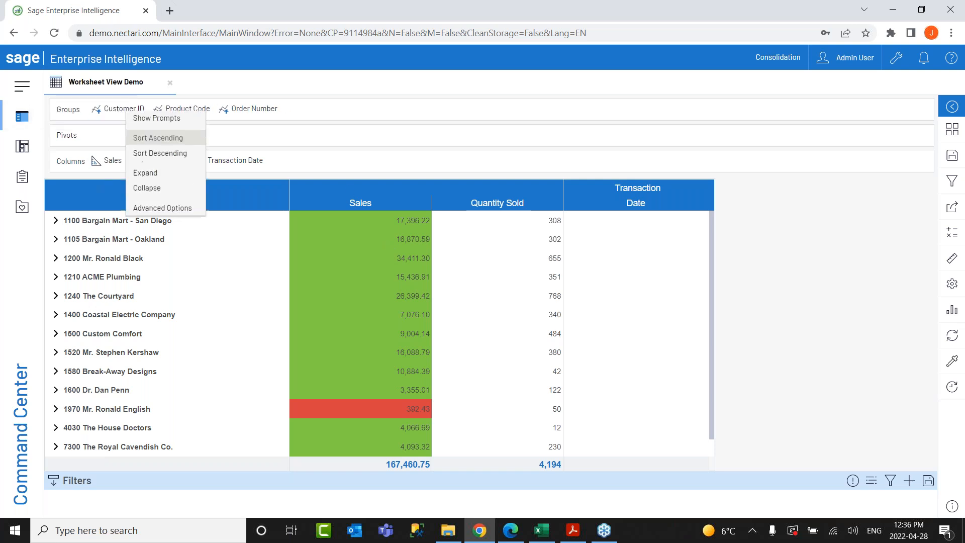
Sort customers by their Sales totals from highest to lowest.
click(145, 209)
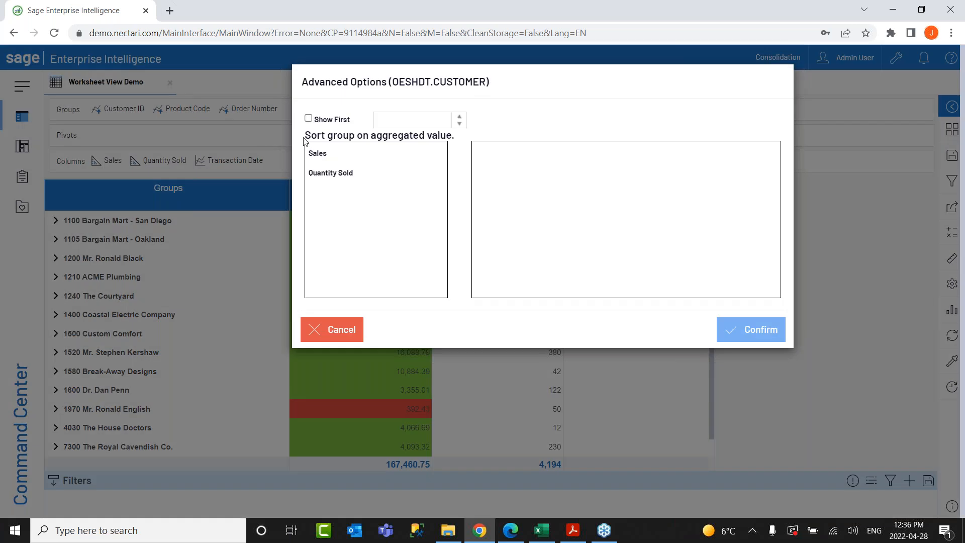
drag(326, 162, 488, 162)
click(688, 157)
click(685, 180)
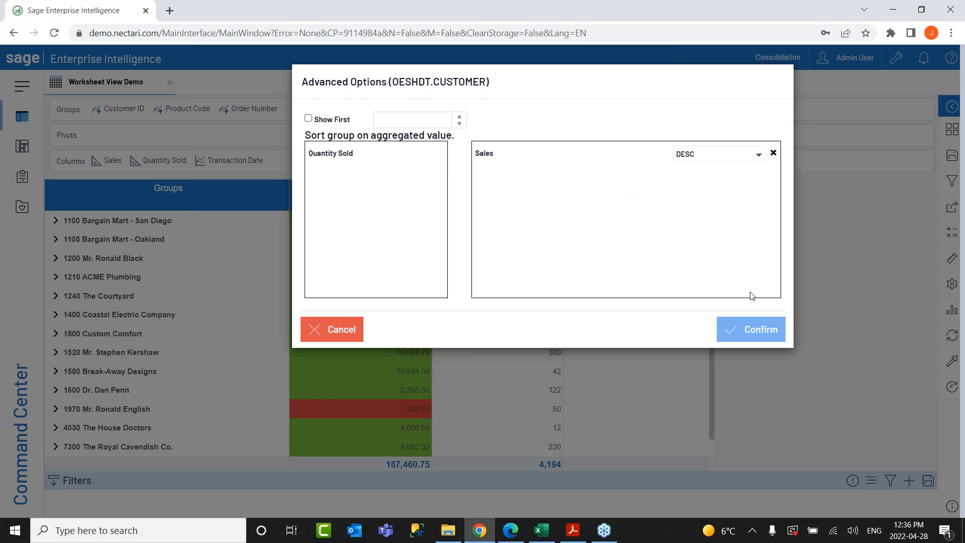
click(752, 329)
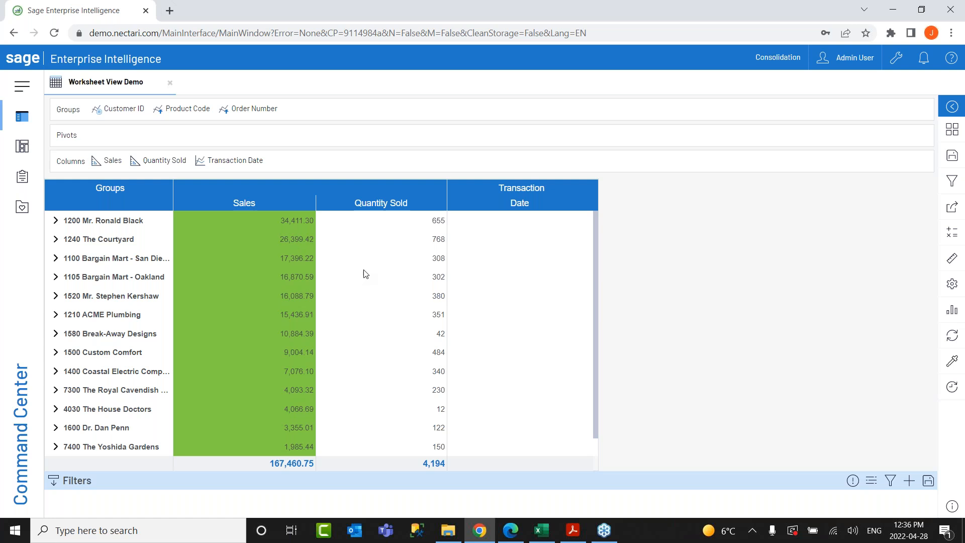
Bring up Save As for the worksheet and close it without saving.
click(951, 156)
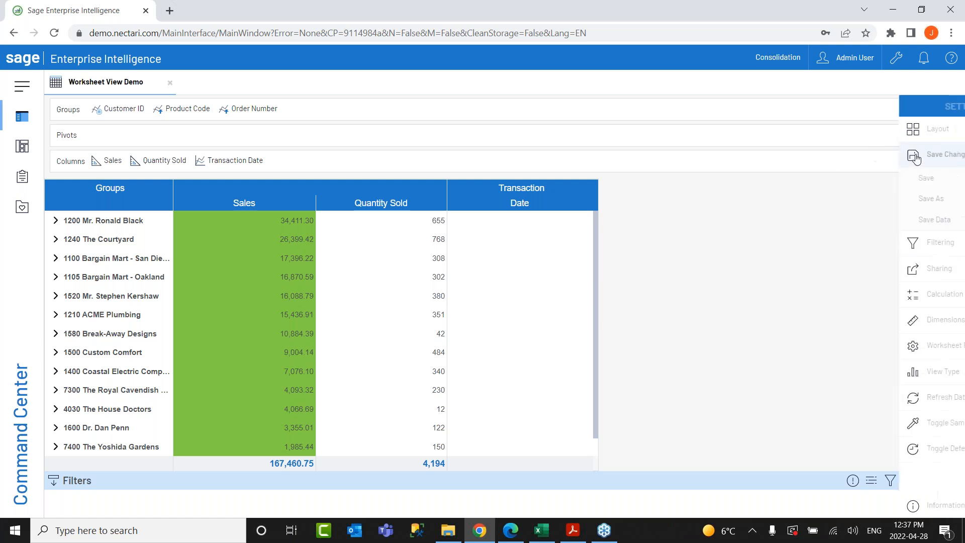
click(847, 199)
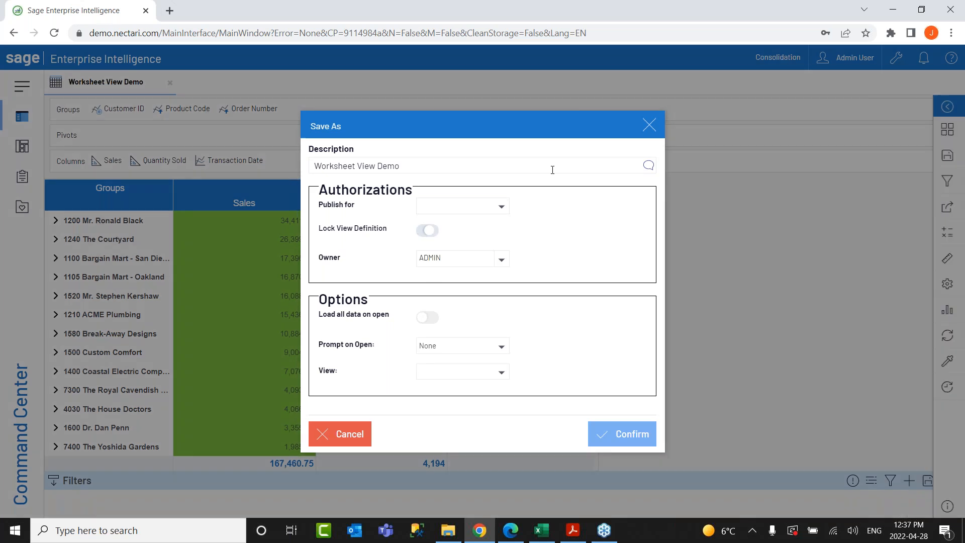
click(649, 126)
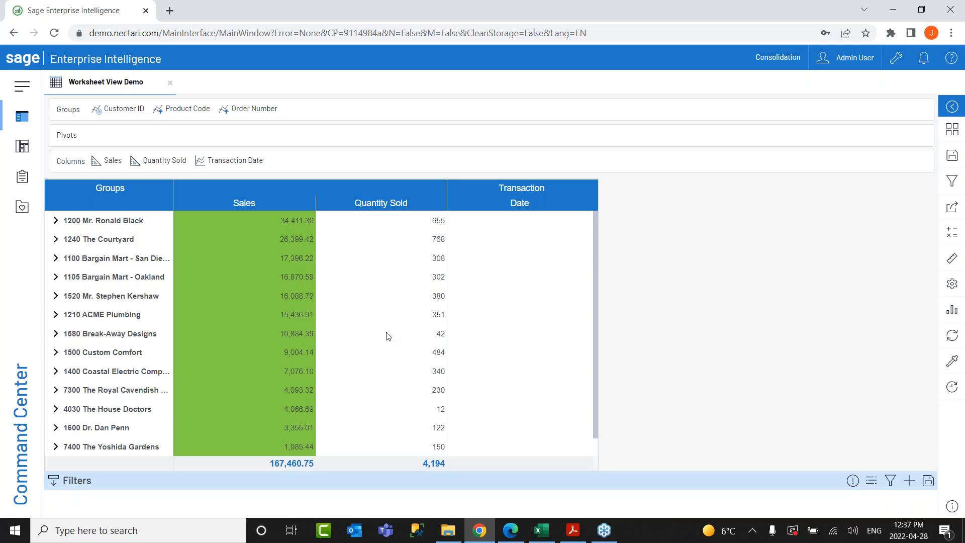
Show Worksheet View Demo as a vertical bar chart, then bring up the Data Models and Views tree.
click(957, 311)
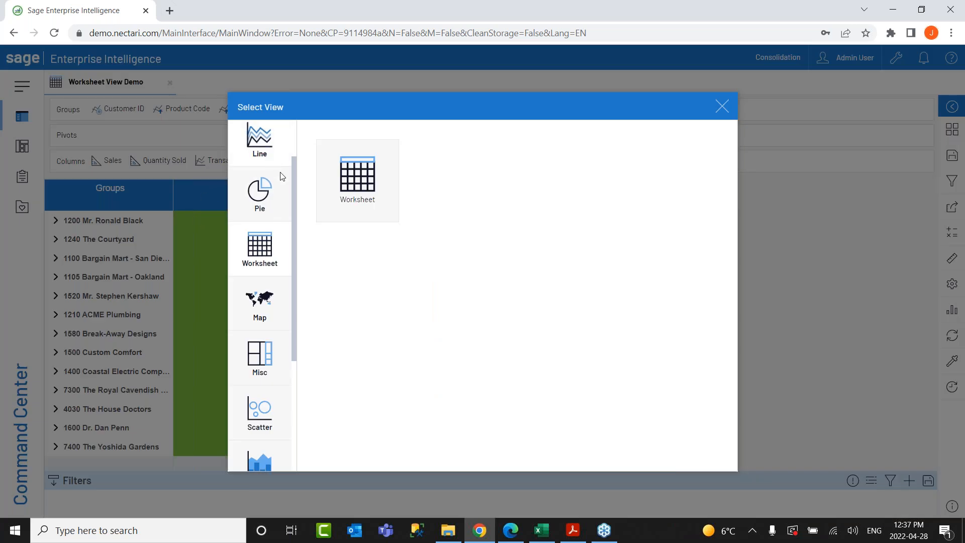
drag(294, 180, 294, 152)
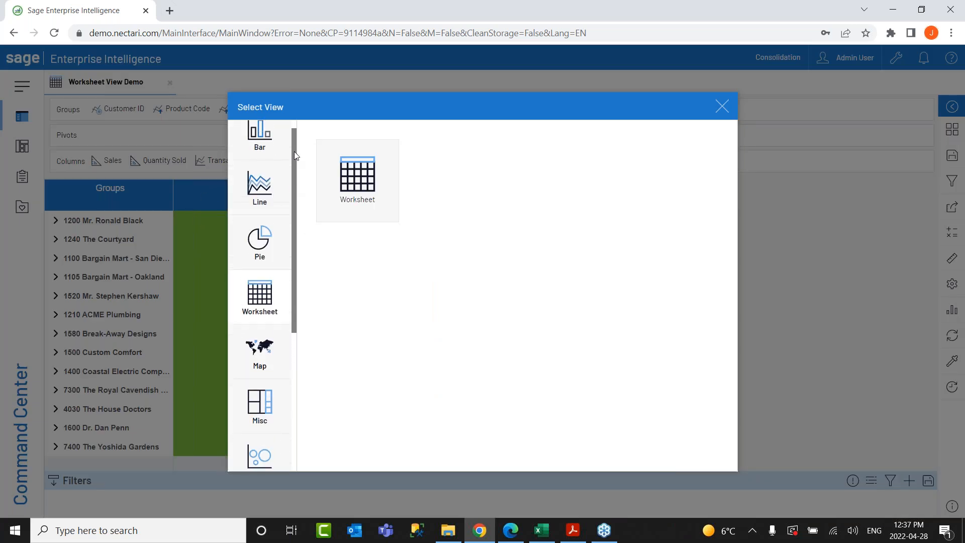
click(261, 148)
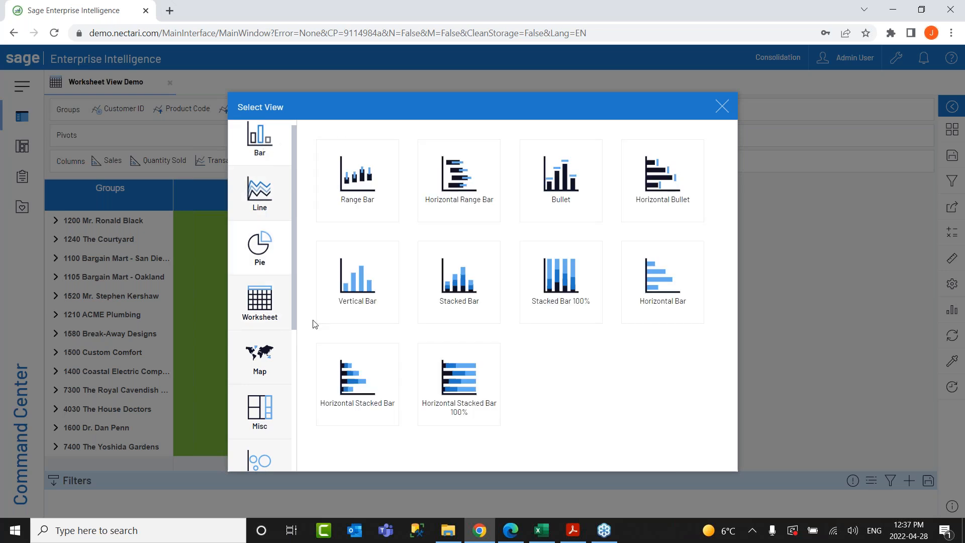
click(365, 290)
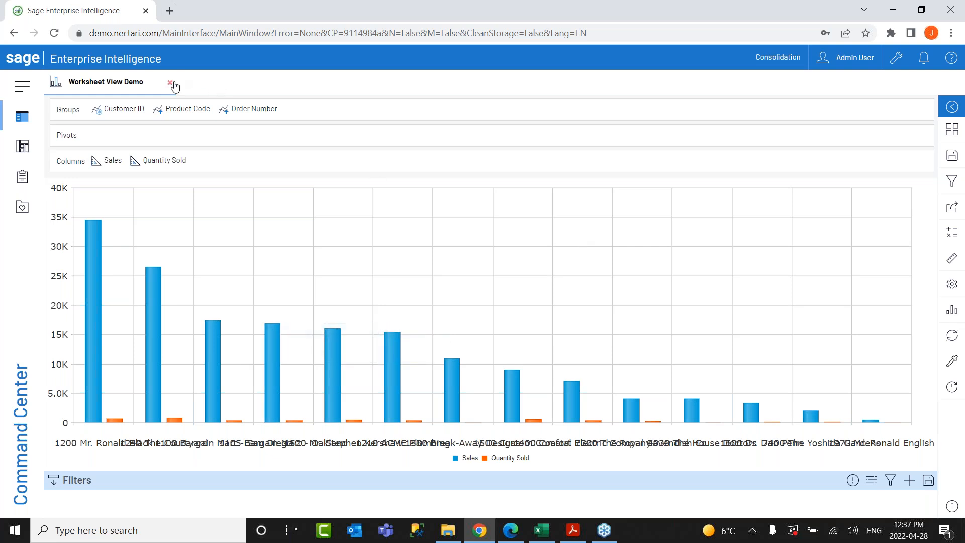
click(23, 120)
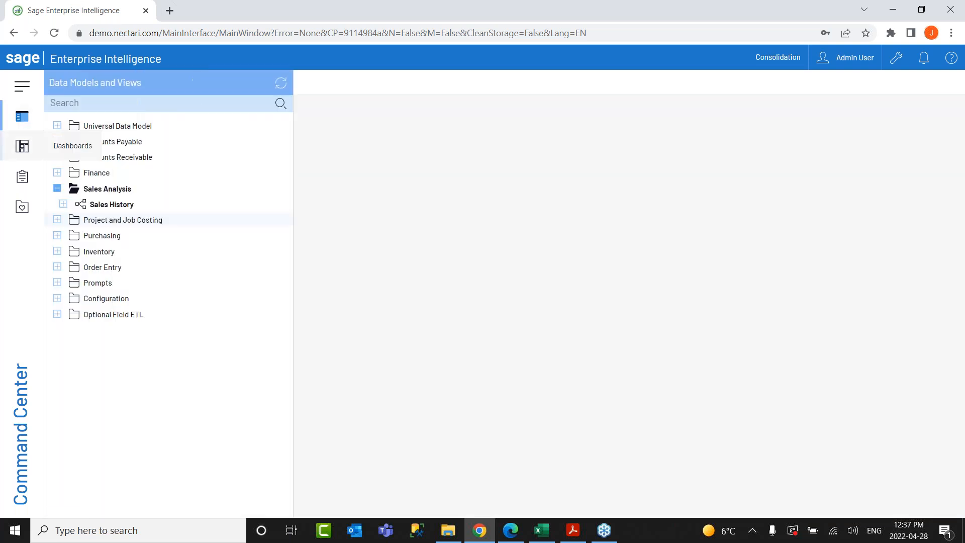
Collapse Sales Analysis; expand Universal Data Model > Financial Budgeting and Sales Forecast > Forecast Data Entry, Budget Module, By Month.
click(57, 189)
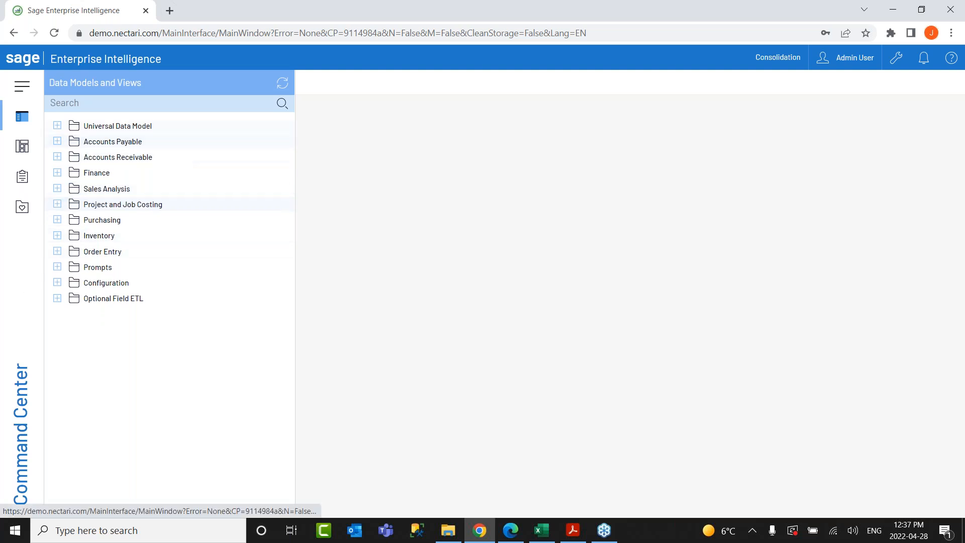
click(58, 126)
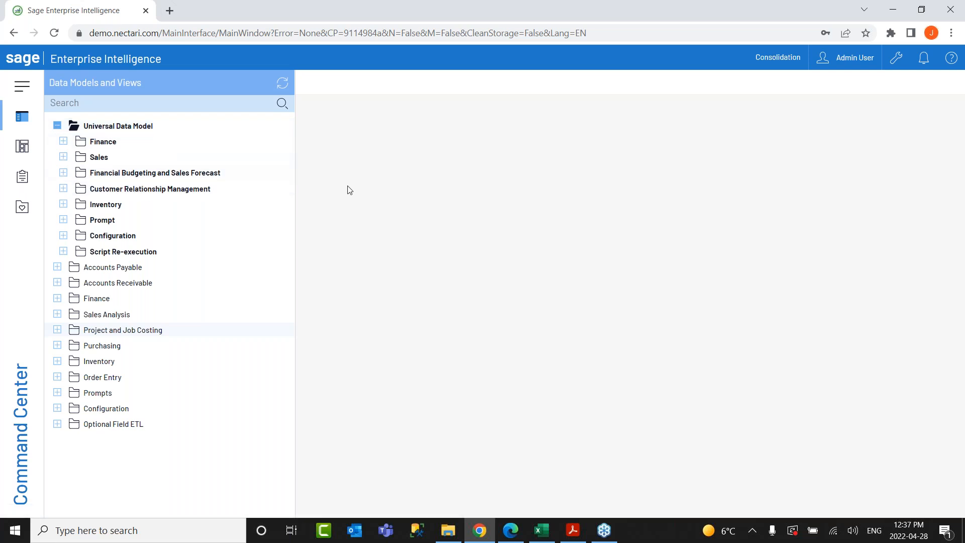
click(63, 173)
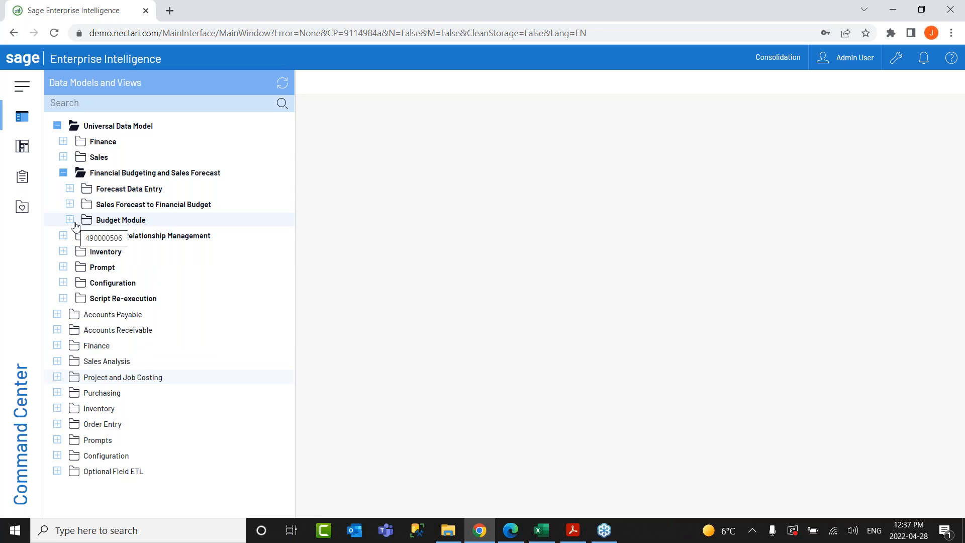
click(70, 188)
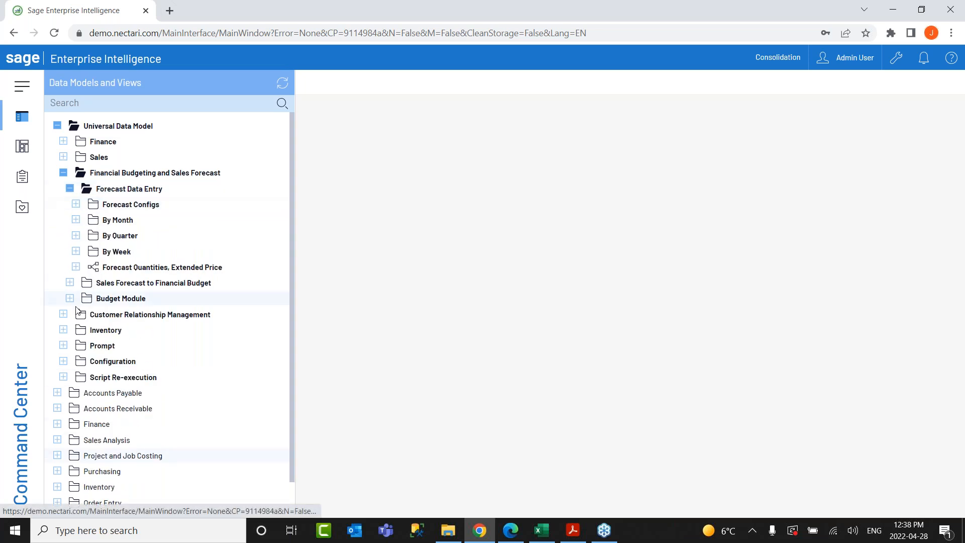
click(71, 299)
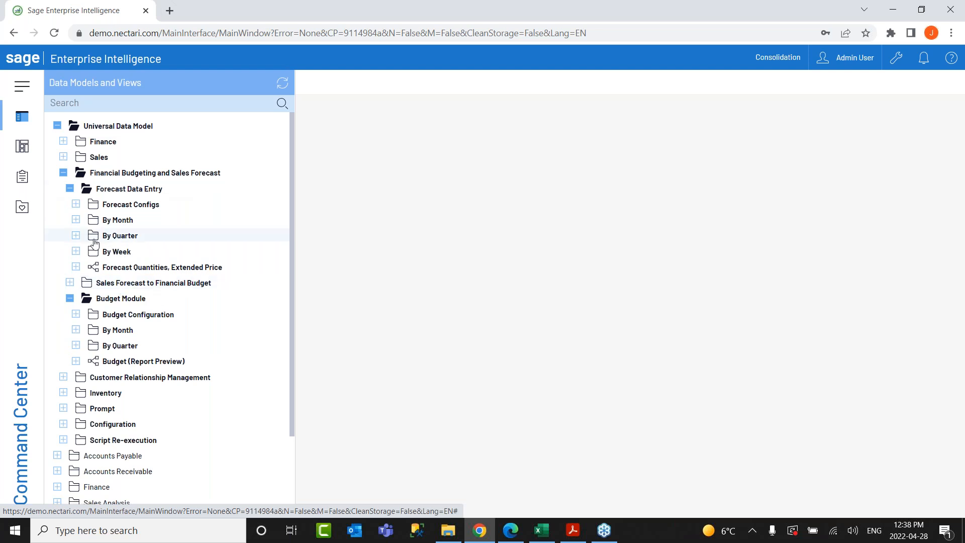
click(76, 220)
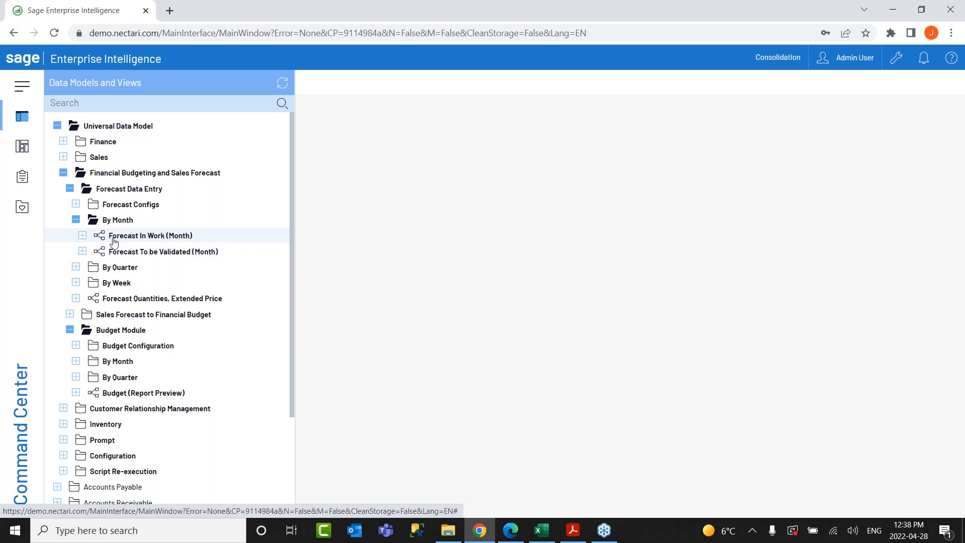
Open the Forecast In Work view filtered to forecast name Forecast1.
click(83, 235)
click(148, 258)
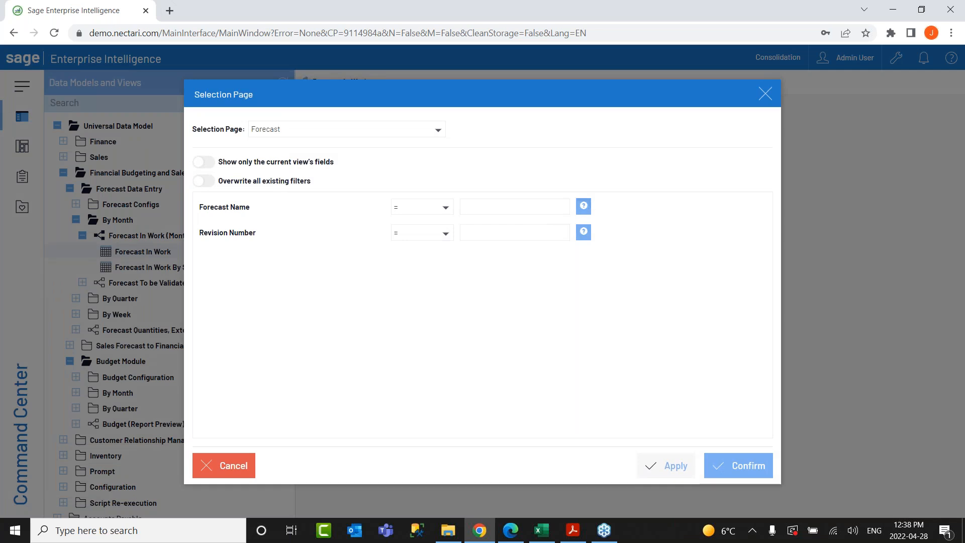
click(584, 207)
click(392, 187)
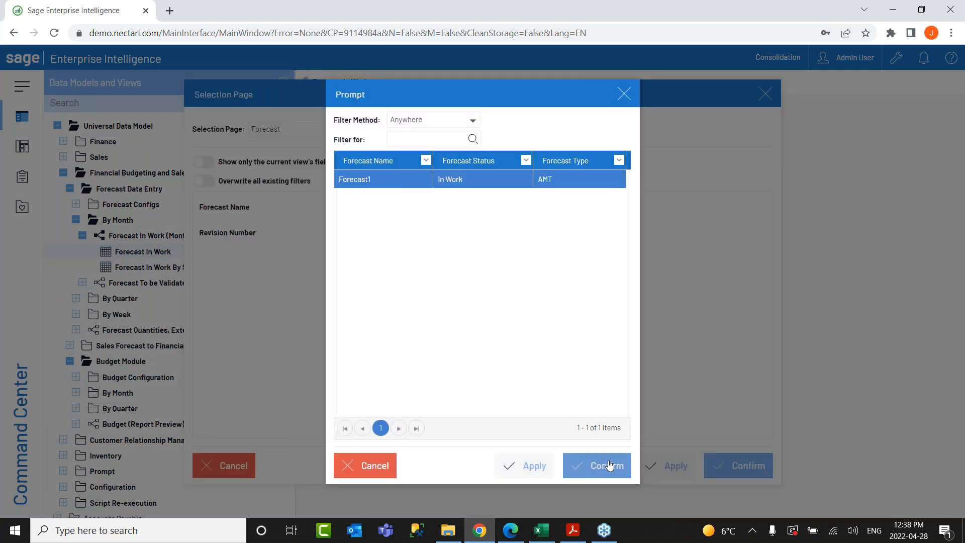
click(608, 465)
click(489, 229)
click(738, 465)
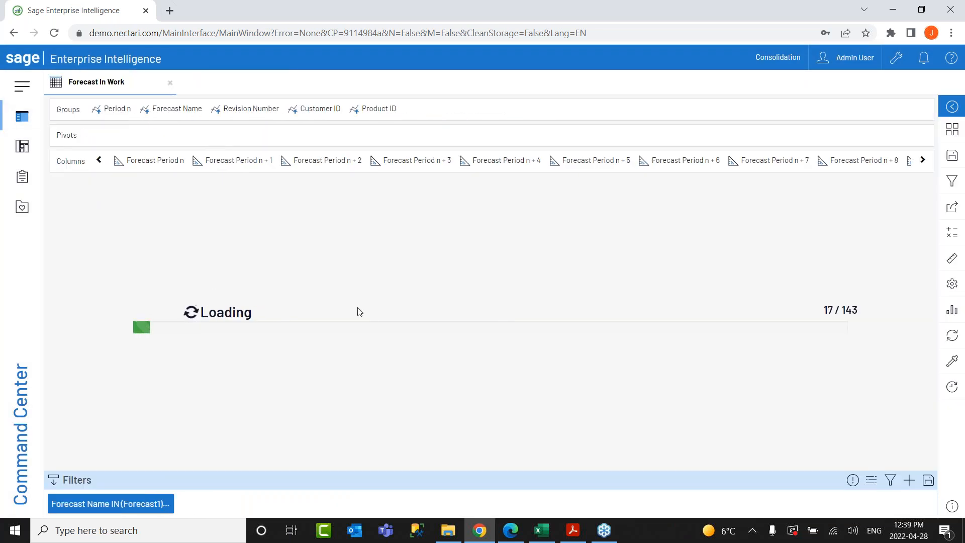
Expand revision 1 to list customer forecasts and start editing The Courtyard's Period n + 3 cell.
click(74, 270)
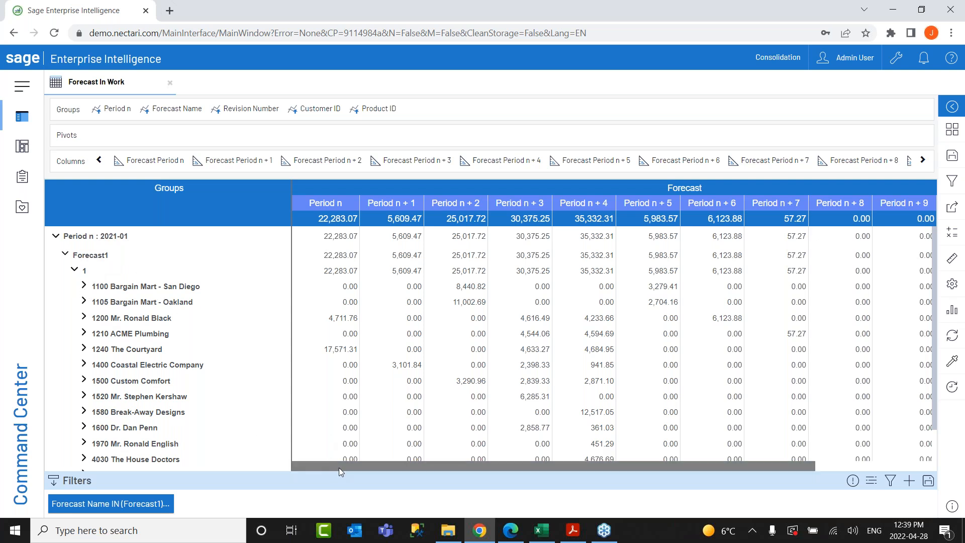
mouse_move(339, 467)
mouse_down()
mouse_move(374, 466)
mouse_move(341, 468)
mouse_up()
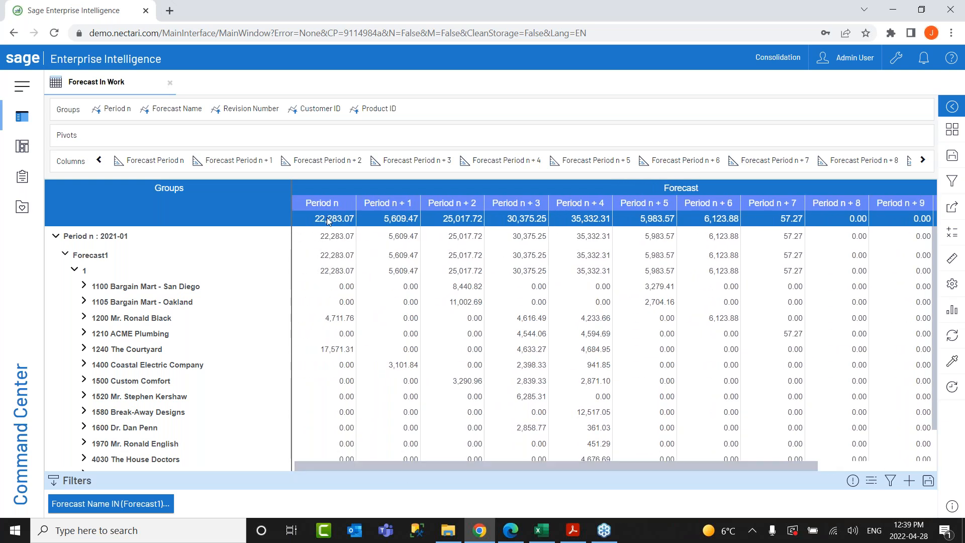
drag(451, 467, 409, 461)
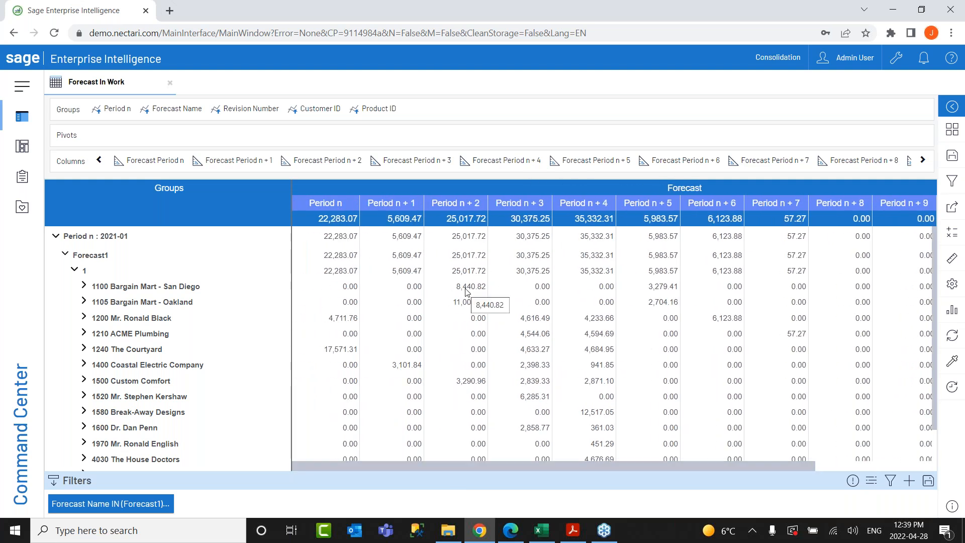
scroll(480, 392, down, 1)
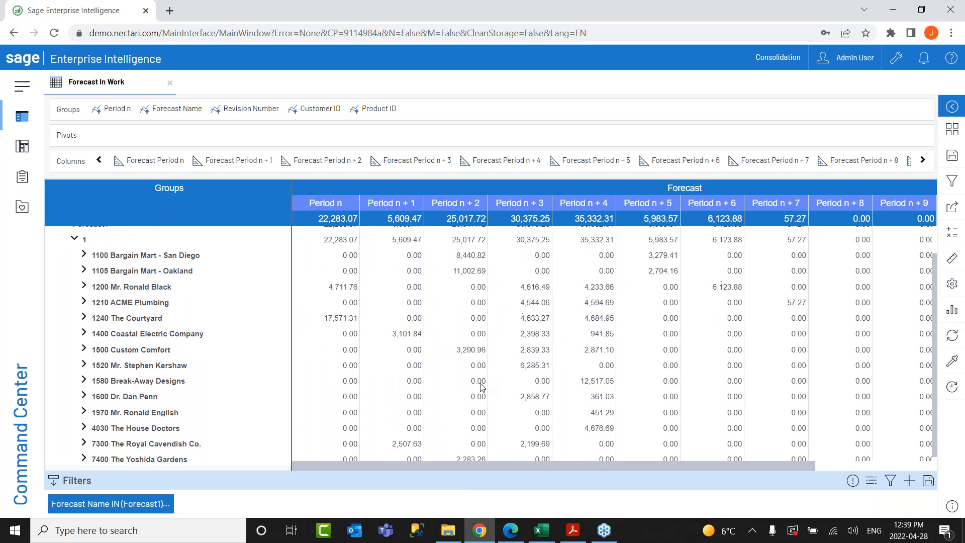
double_click(534, 316)
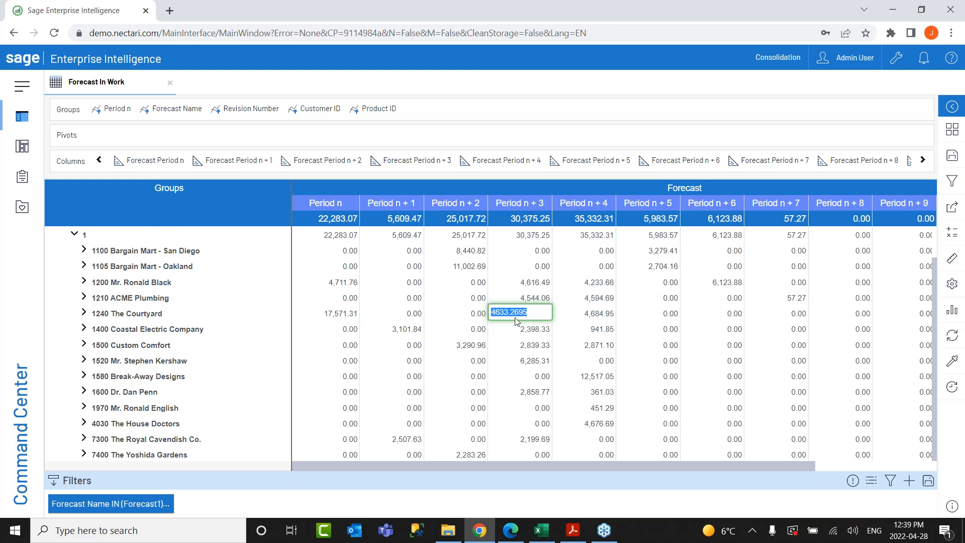
Enter 5,800 for The Courtyard's Period n + 3 and 9,500 for the Period n + 6 total.
text(5800)
key(Return)
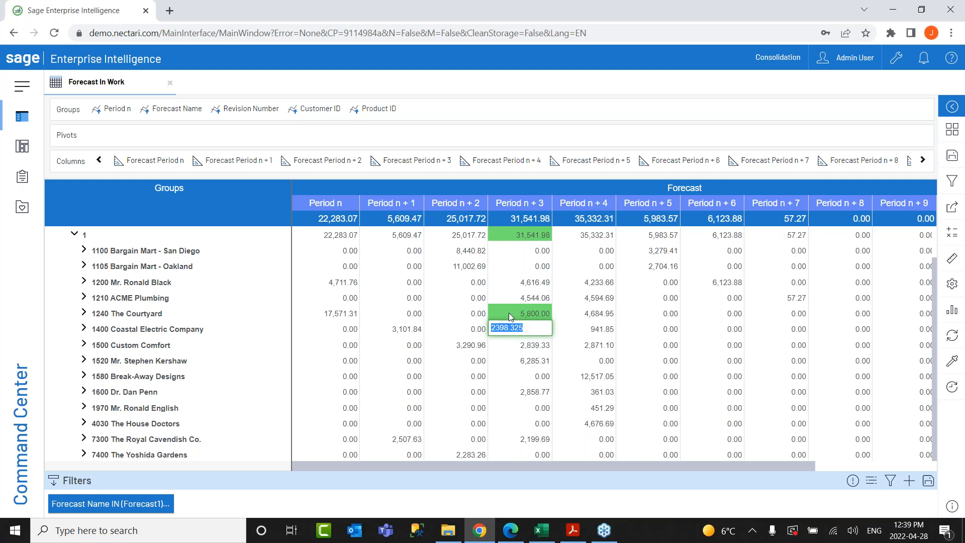
scroll(546, 263, up, 2)
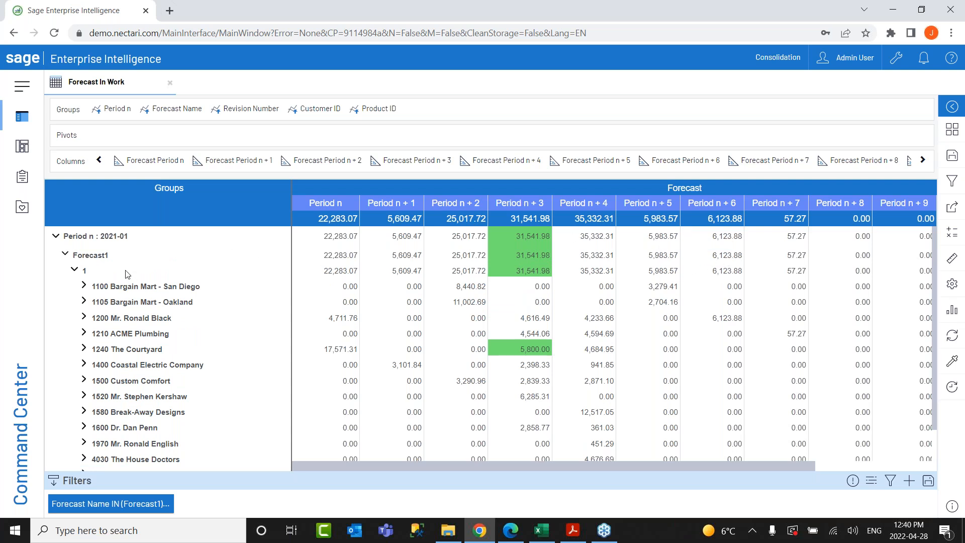
double_click(717, 259)
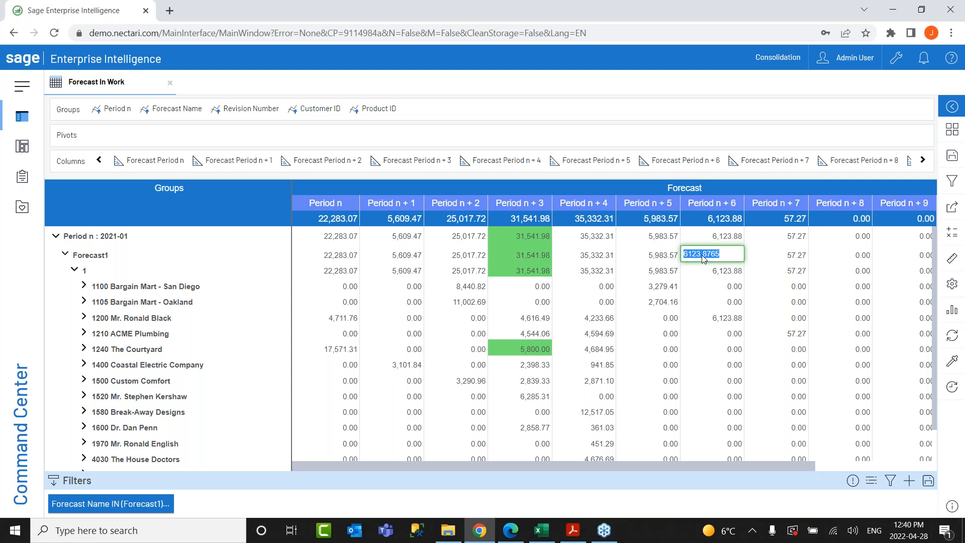
text(9500)
key(Return)
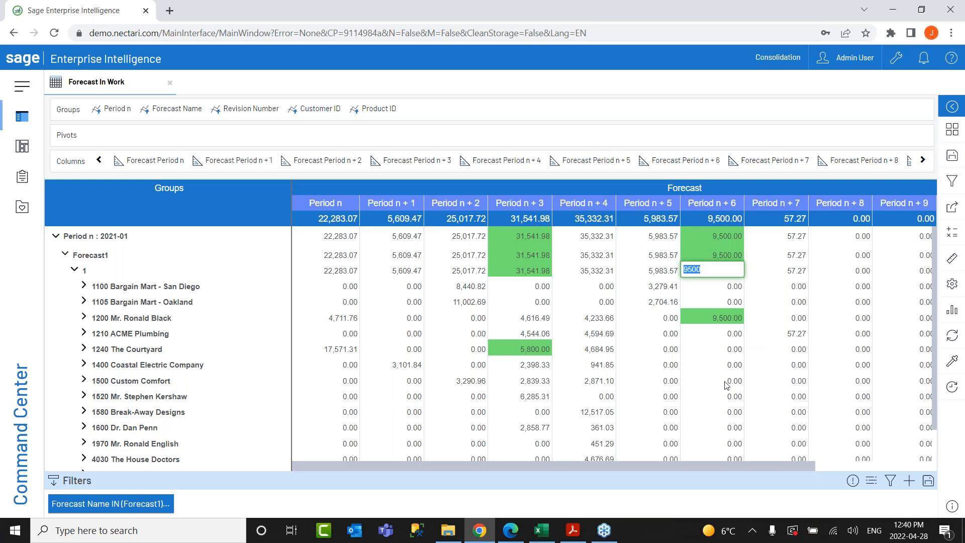
Set Forecast1's Period n + 4 total to 85,000, spreading it across customers.
scroll(734, 355, down, 2)
scroll(739, 357, up, 2)
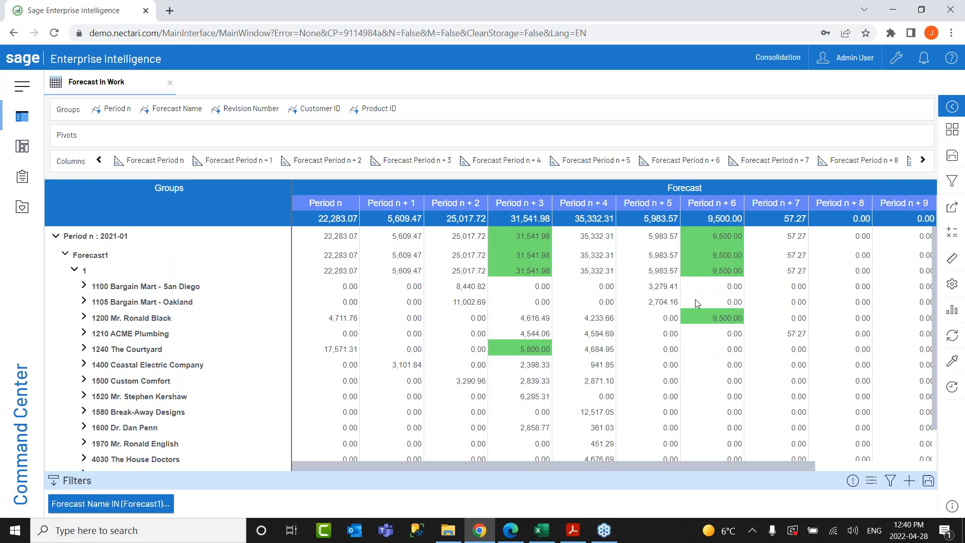
double_click(602, 256)
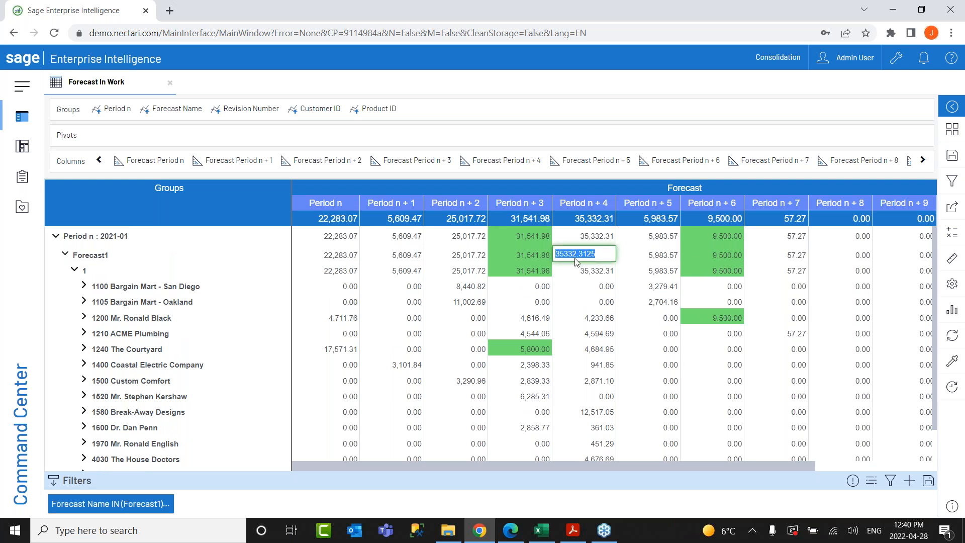
text(85000)
key(Return)
scroll(592, 294, down, 1)
scroll(592, 294, up, 2)
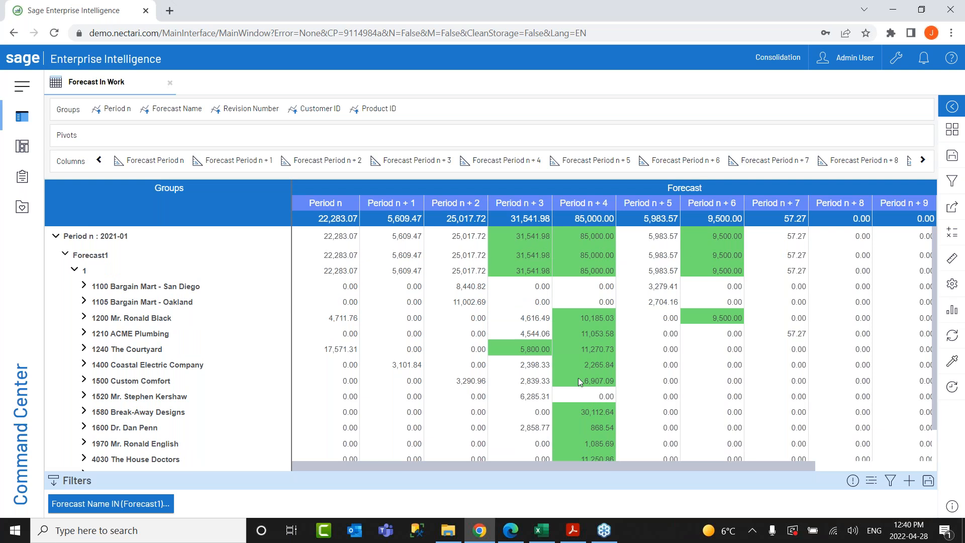
scroll(578, 378, down, 1)
scroll(568, 261, up, 1)
scroll(595, 335, down, 2)
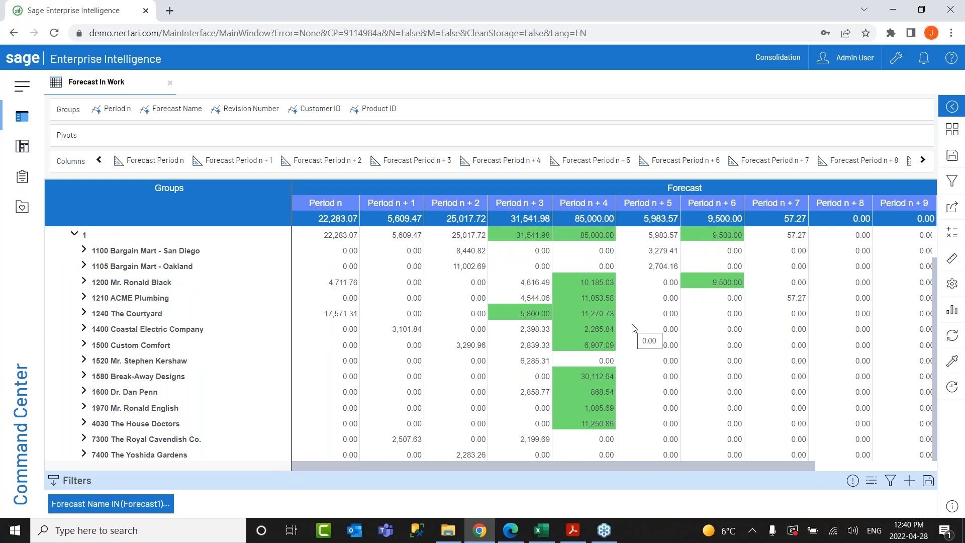
click(22, 116)
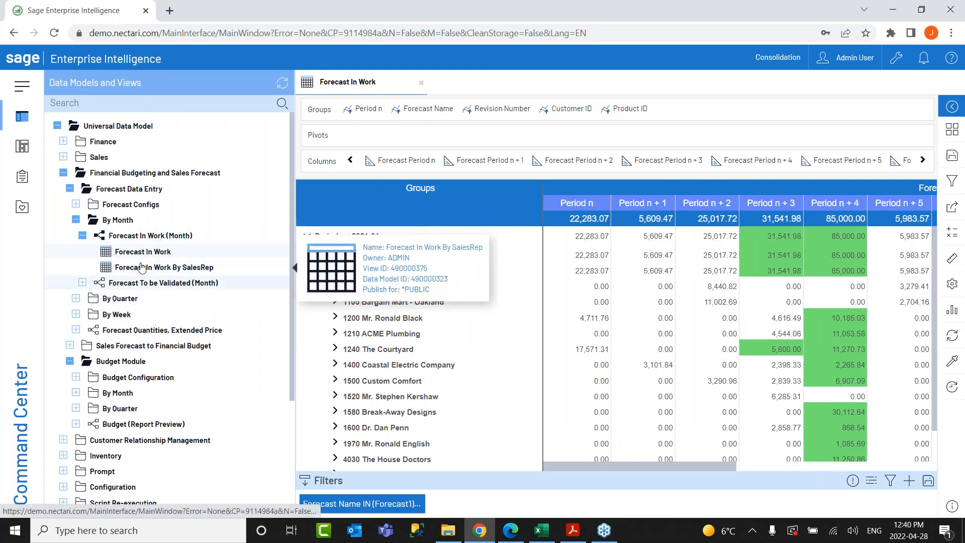
right_click(148, 241)
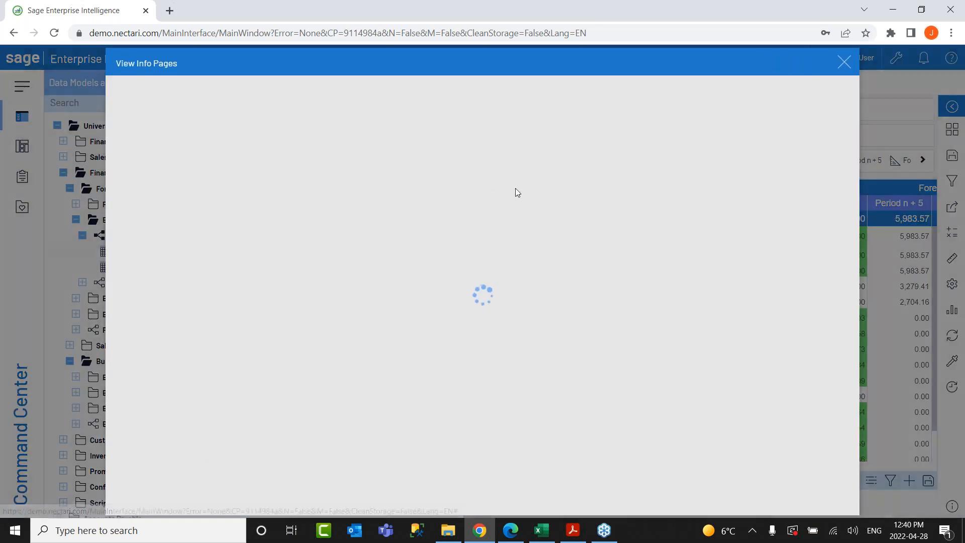
click(194, 453)
scroll(436, 315, down, 9)
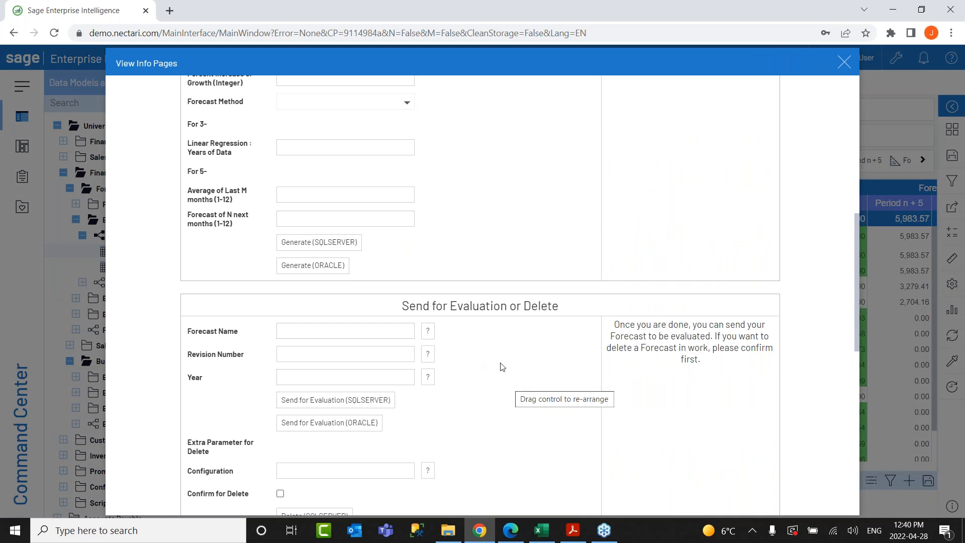
scroll(455, 326, up, 4)
scroll(456, 337, down, 2)
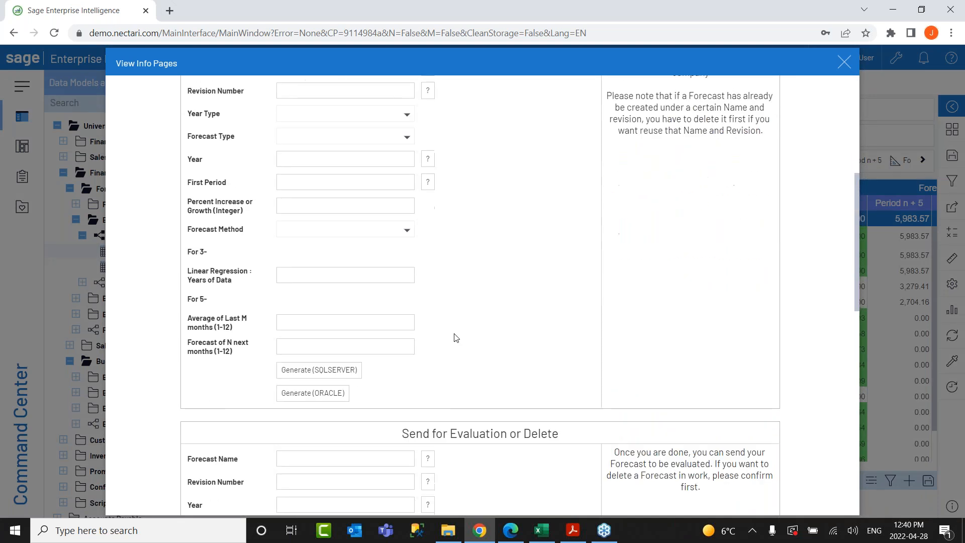
scroll(456, 335, up, 2)
click(350, 295)
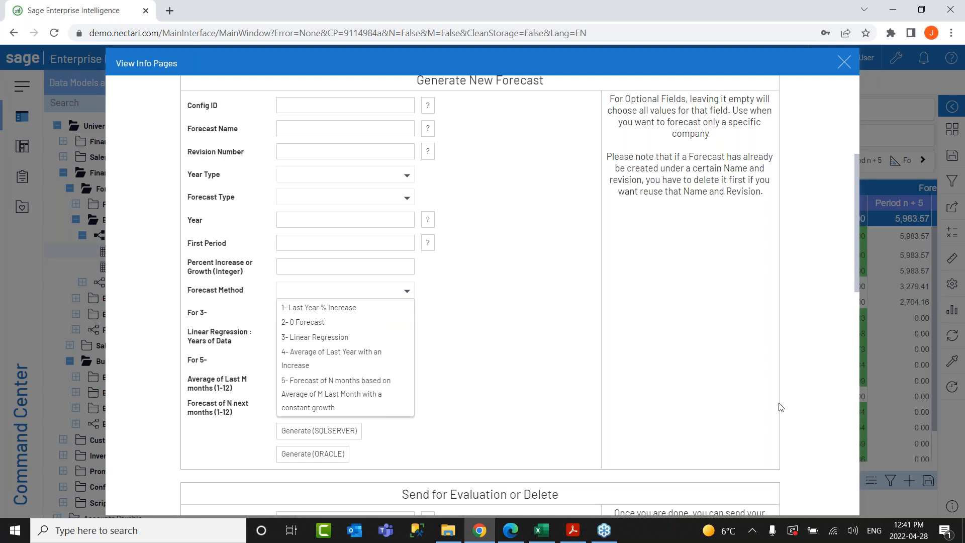
click(346, 313)
click(307, 271)
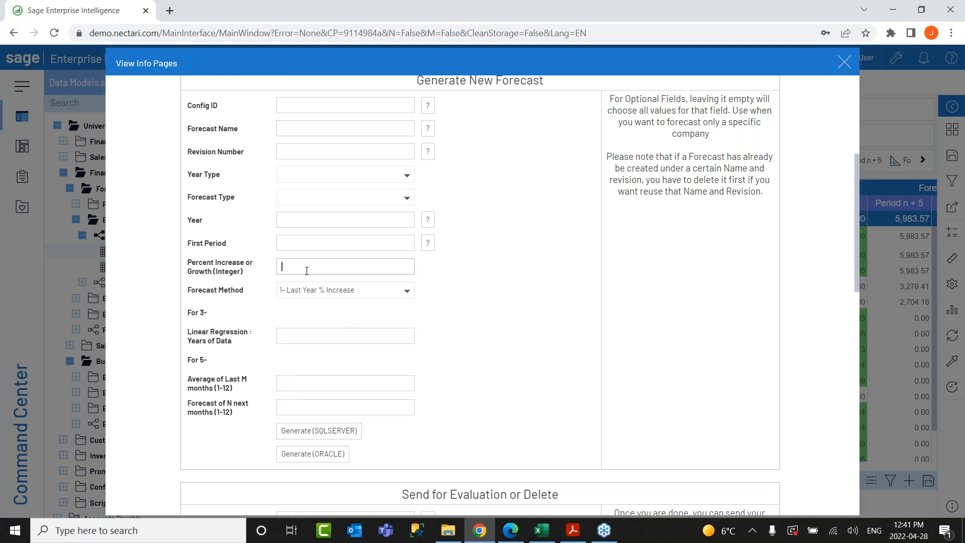
text(15)
double_click(285, 267)
click(408, 290)
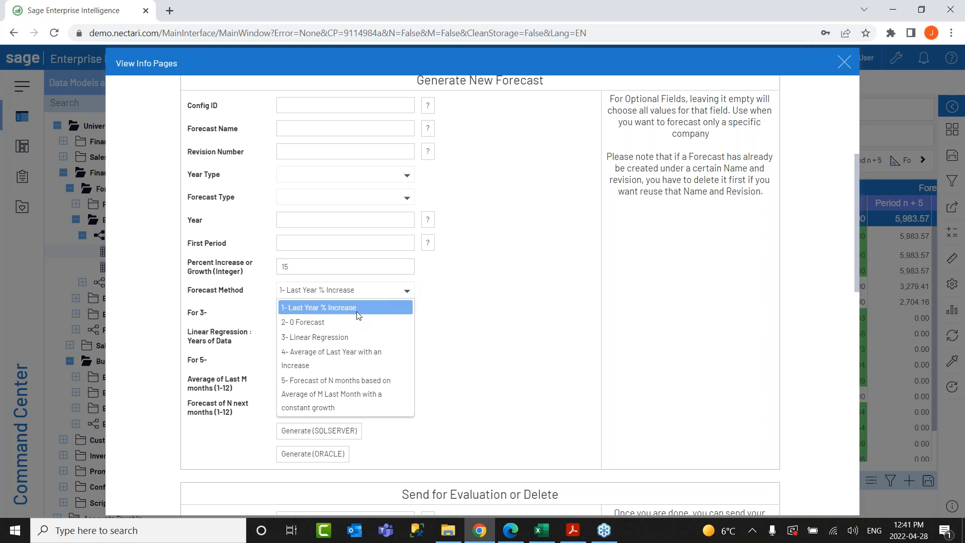
click(341, 324)
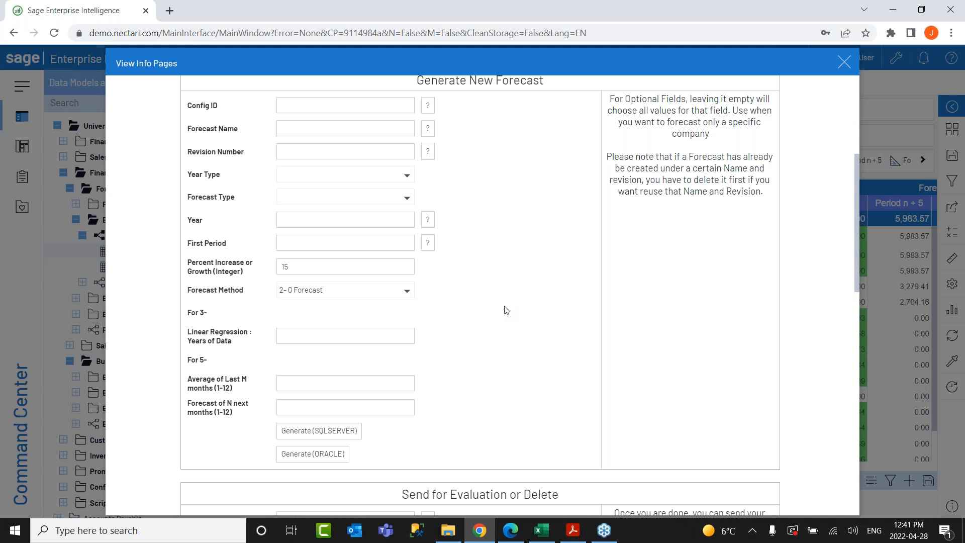
click(409, 293)
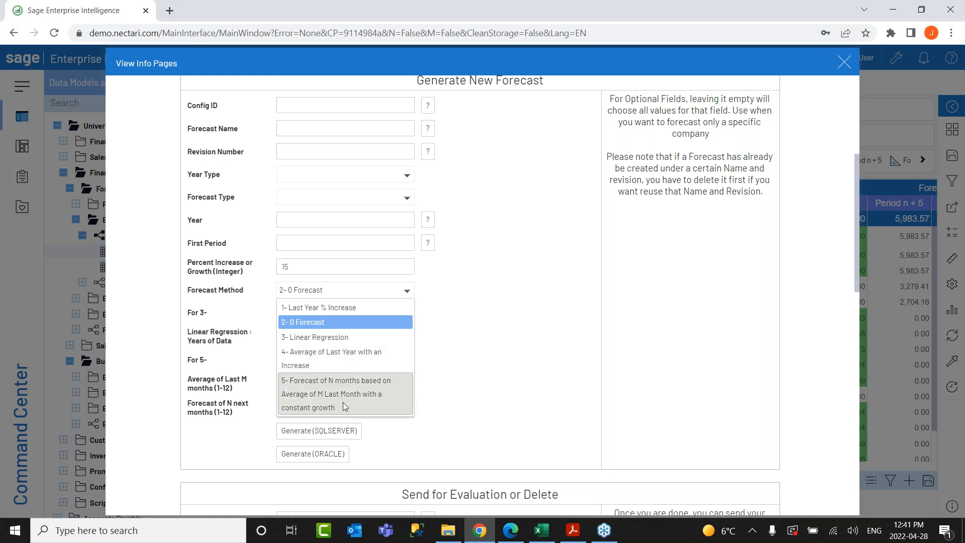
click(555, 344)
scroll(545, 276, down, 5)
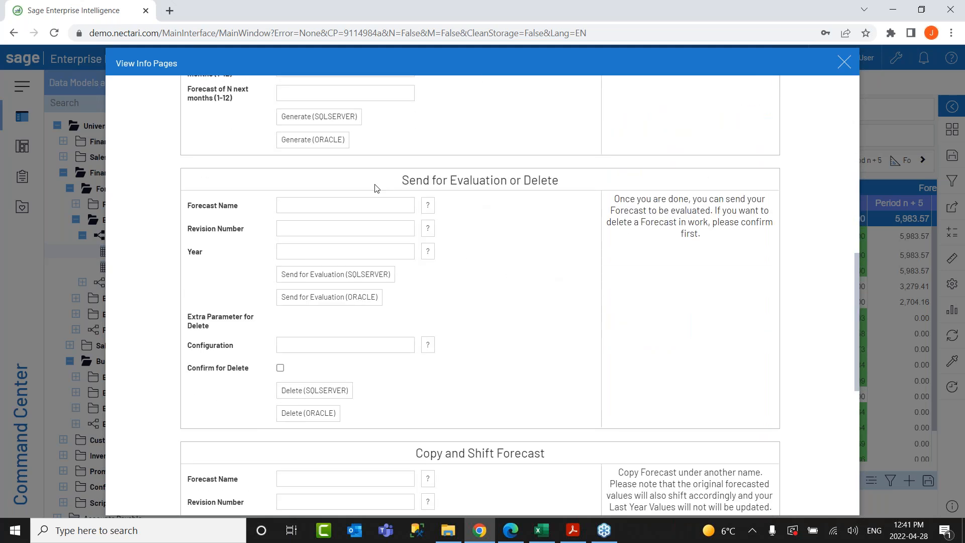
drag(400, 180, 593, 185)
click(566, 260)
click(845, 62)
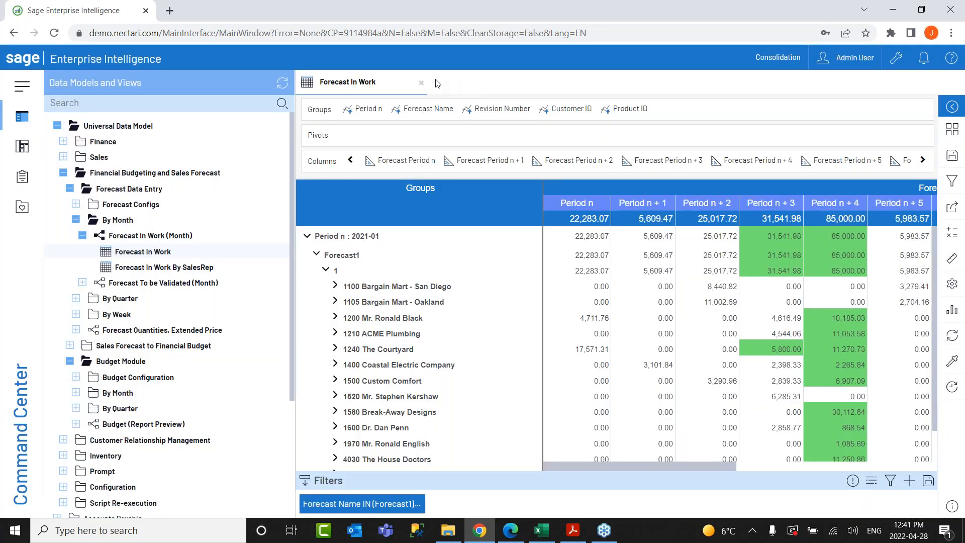
Close Forecast In Work and open the Income Statement (RT) report in the Production window.
click(422, 83)
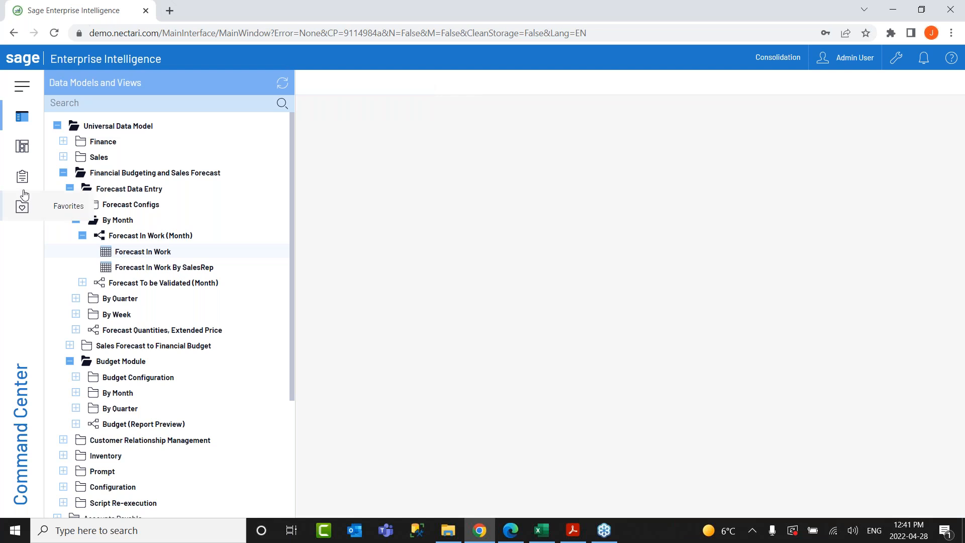
click(23, 185)
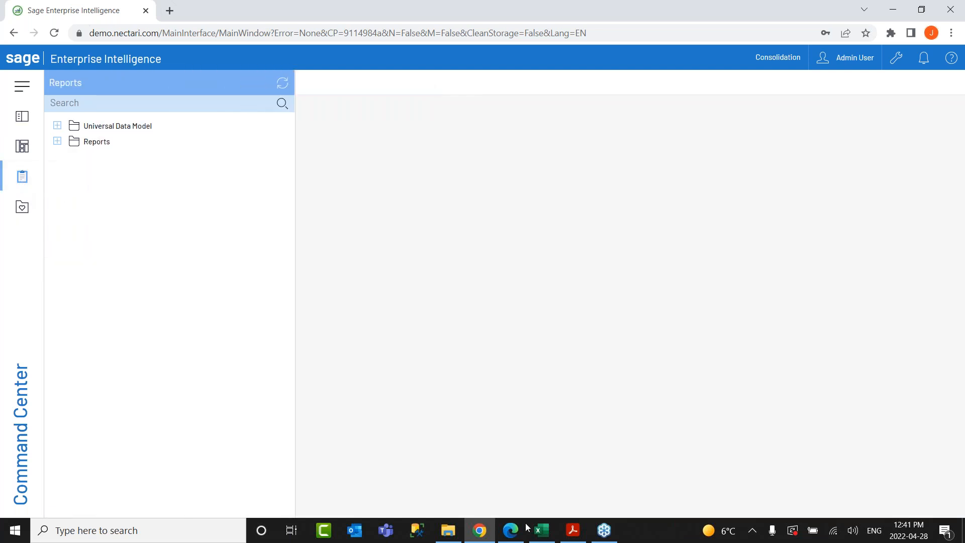
click(511, 530)
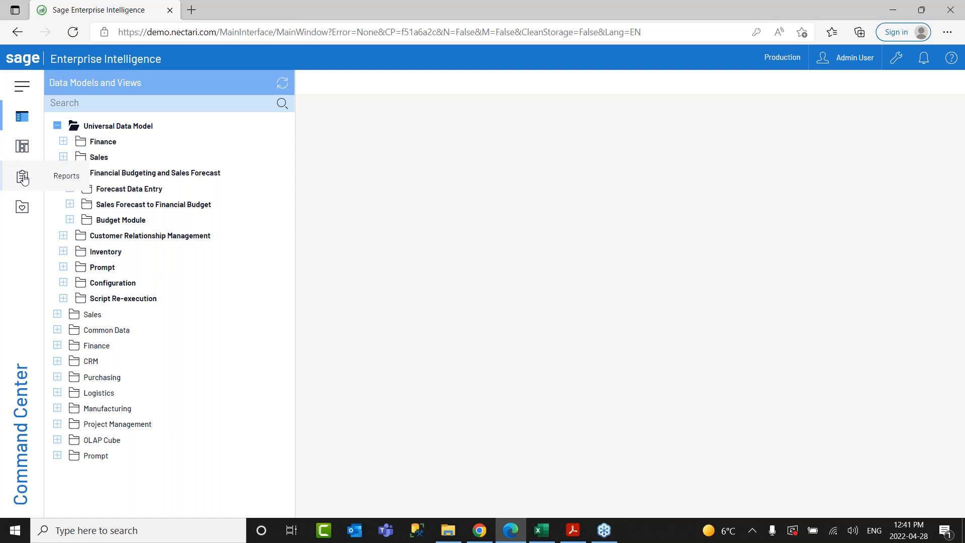
click(22, 177)
mouse_move(56, 240)
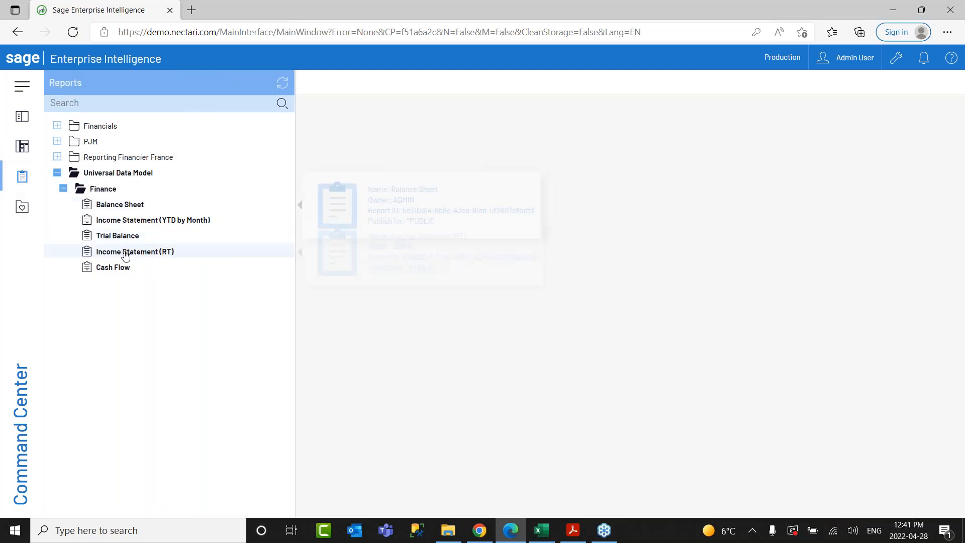
click(126, 252)
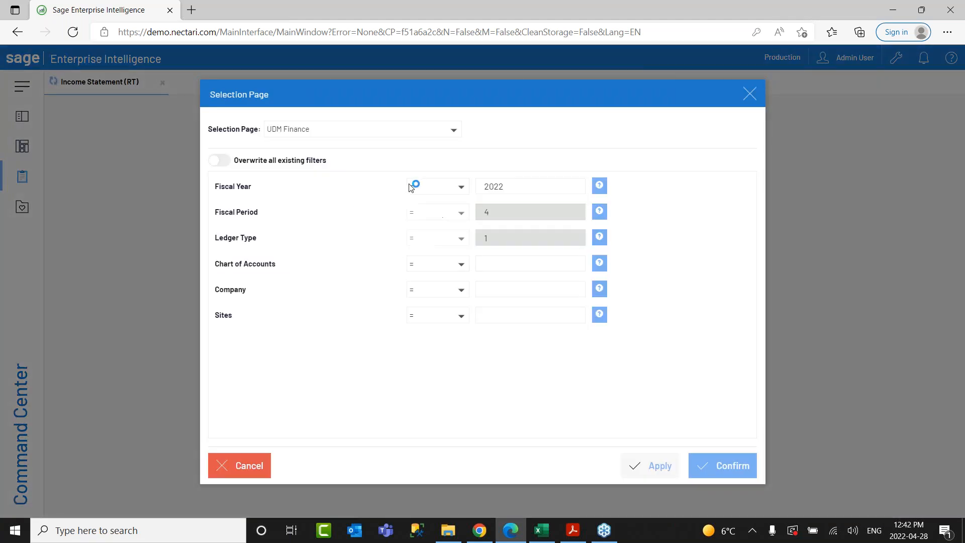
Set the fiscal year to 2018 and run the report.
drag(508, 186, 493, 186)
text(18)
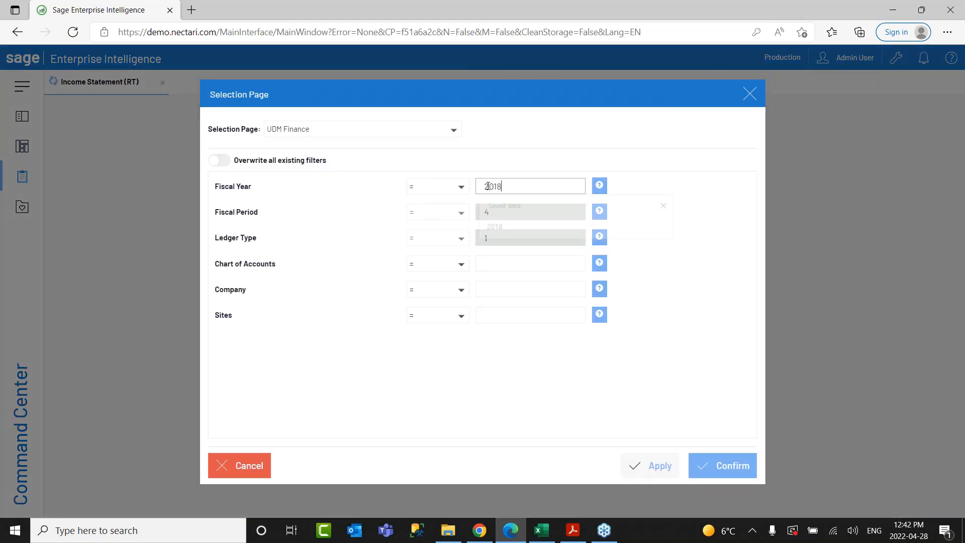
click(728, 466)
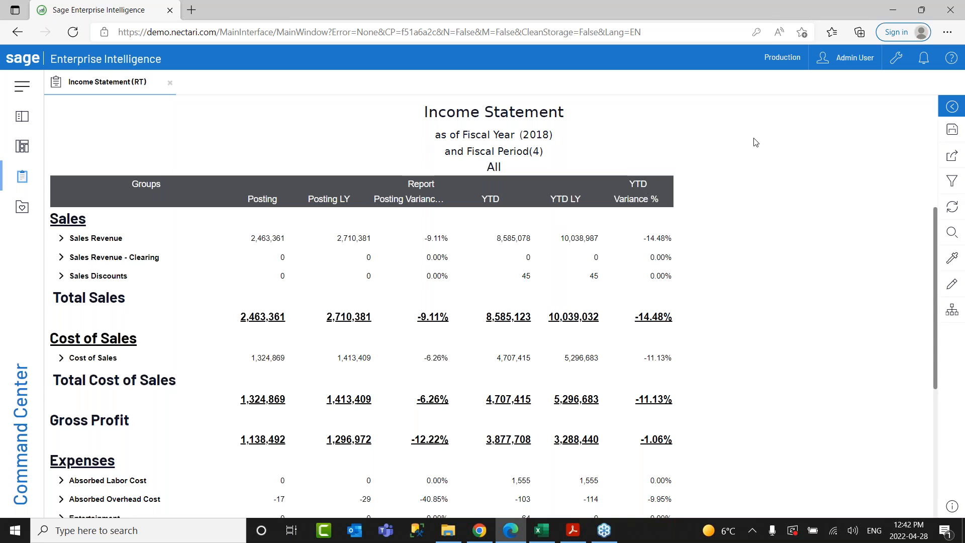
Open the reporting tree, expand Consolidation, and filter the Income Statement to Consolidation.
click(952, 311)
click(790, 169)
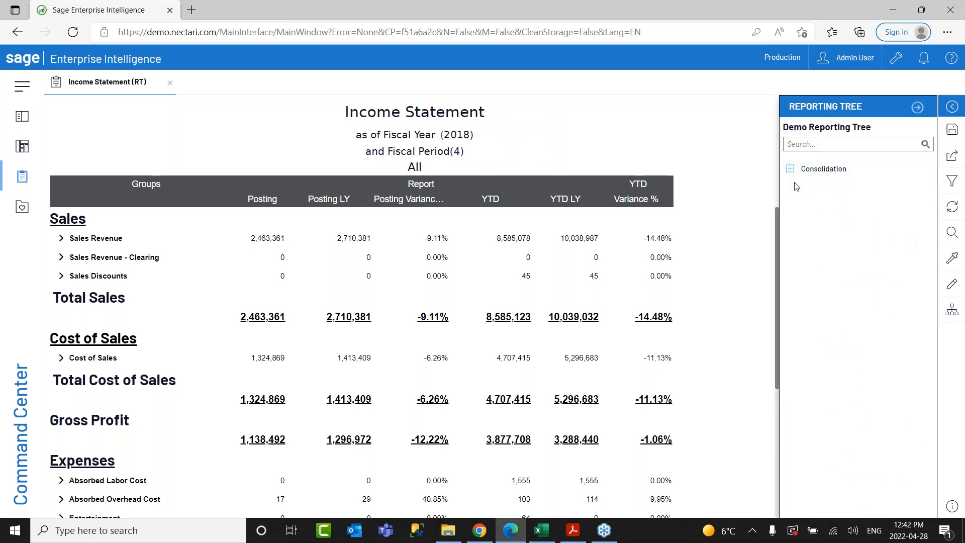
click(790, 168)
click(804, 187)
click(804, 205)
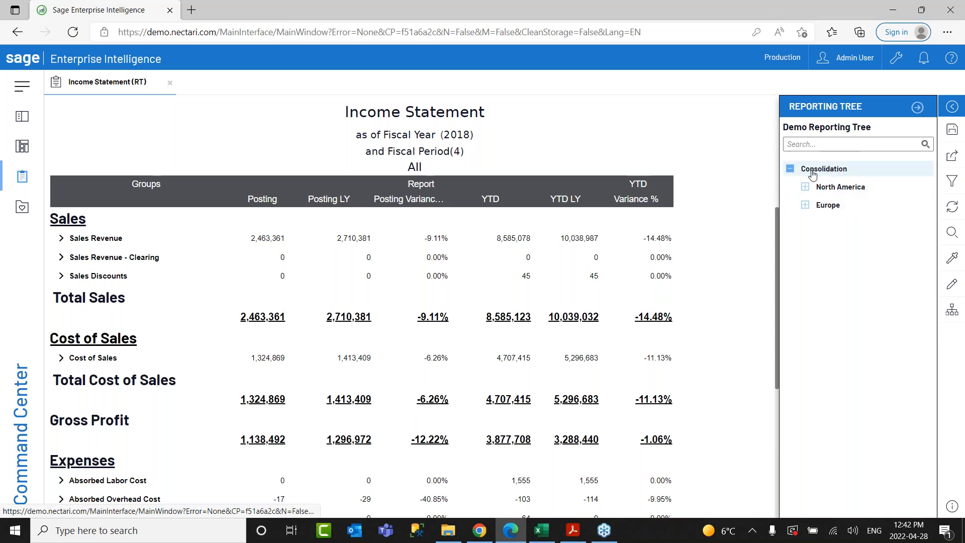
click(854, 173)
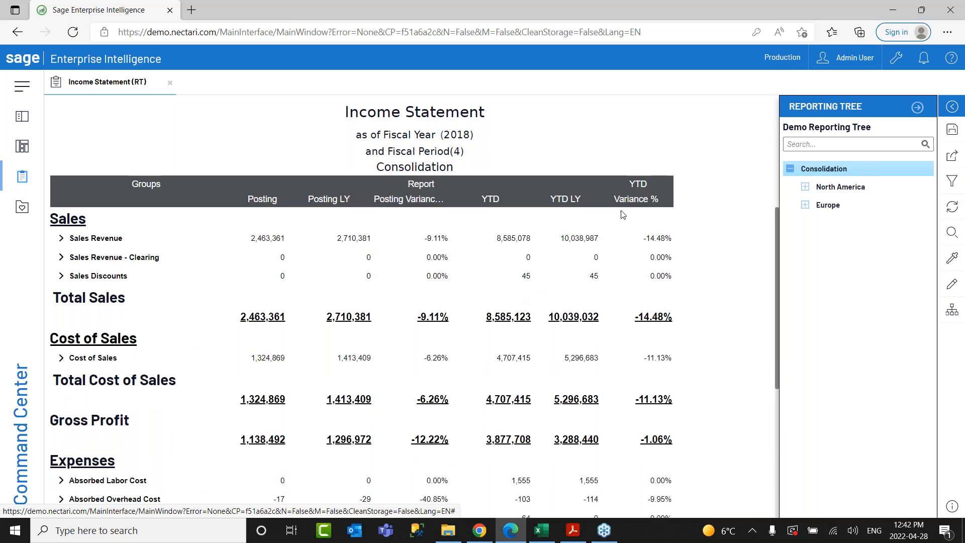
Filter through company NA10, Site NA011 and North America, then return to Consolidation.
click(804, 190)
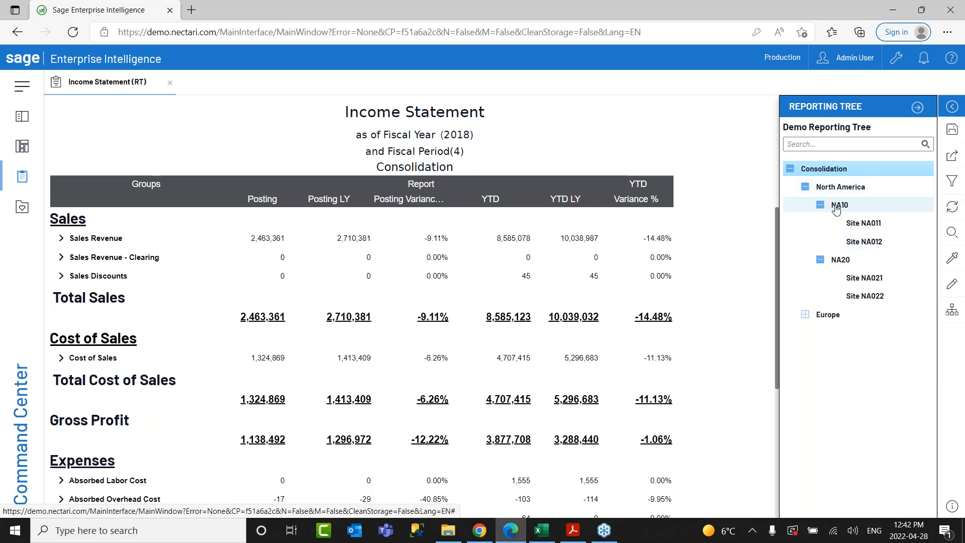
click(836, 206)
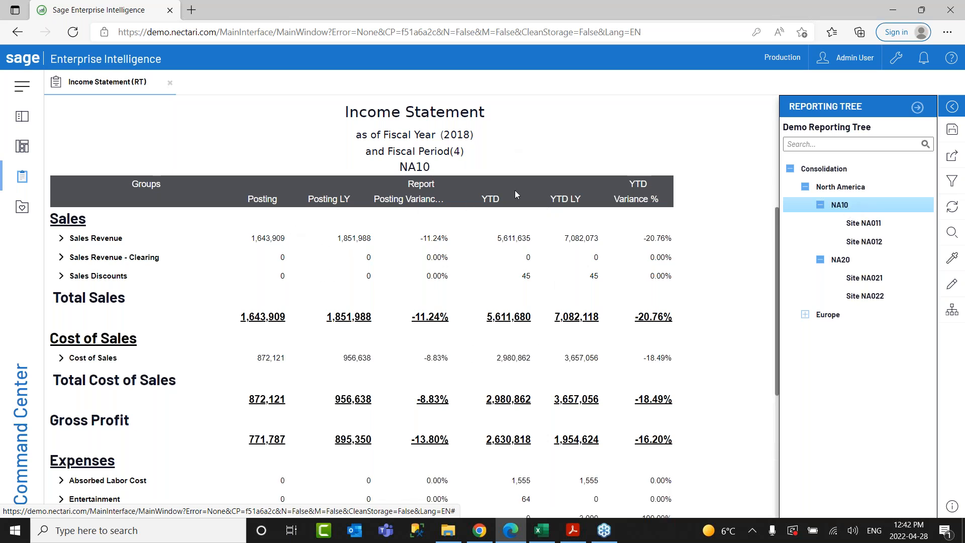
click(864, 223)
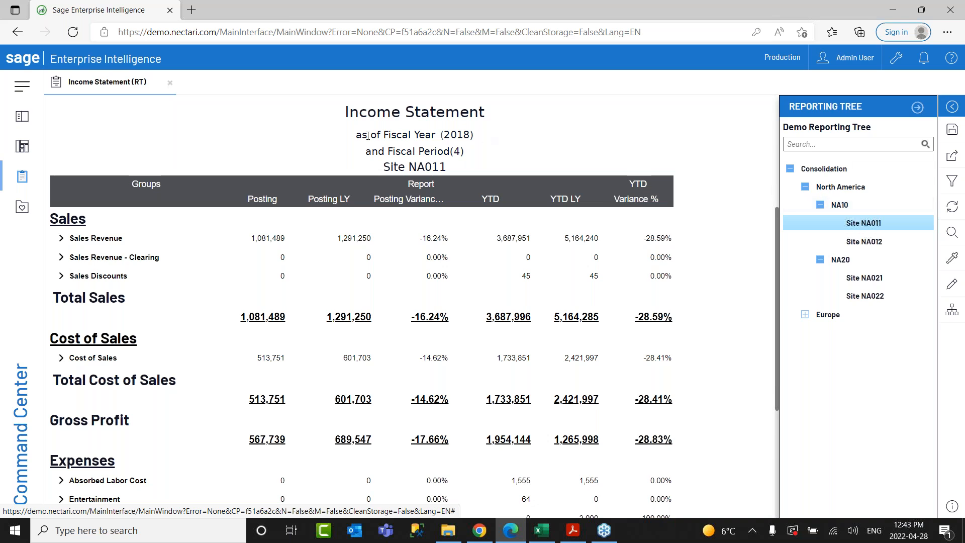
scroll(460, 236, down, 2)
scroll(553, 241, up, 2)
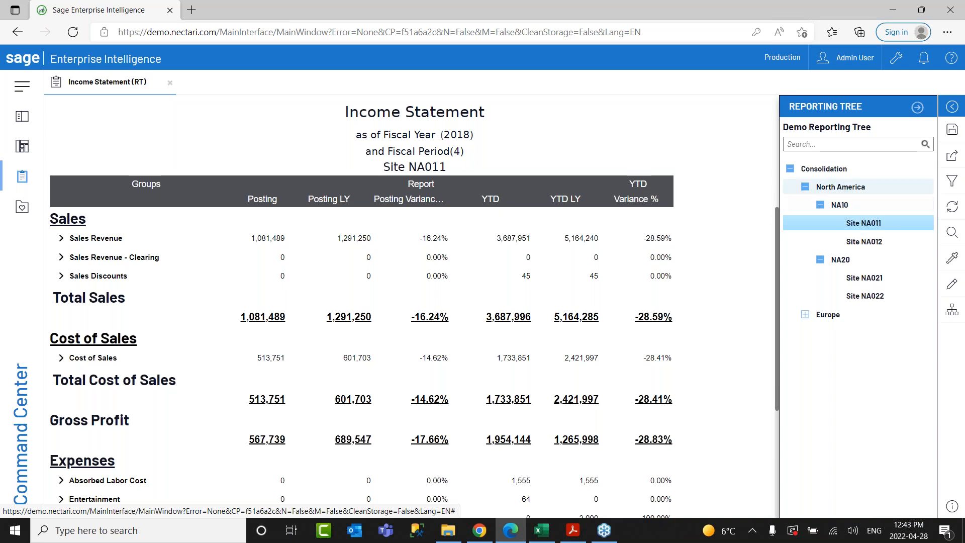
click(852, 188)
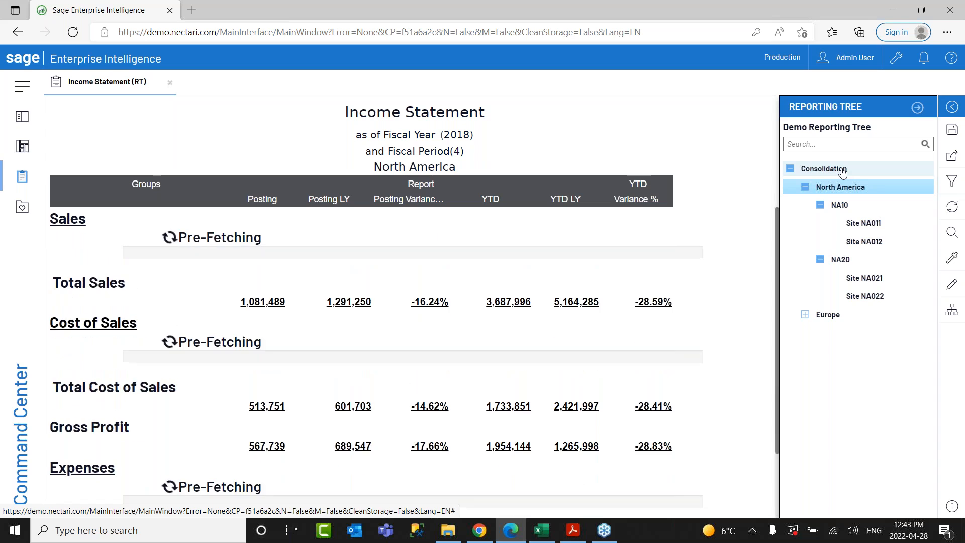
click(842, 169)
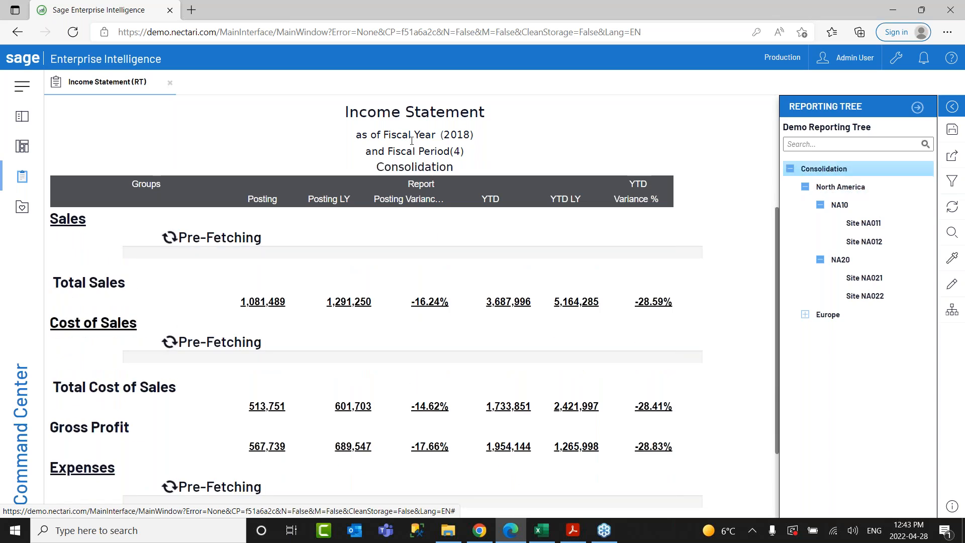
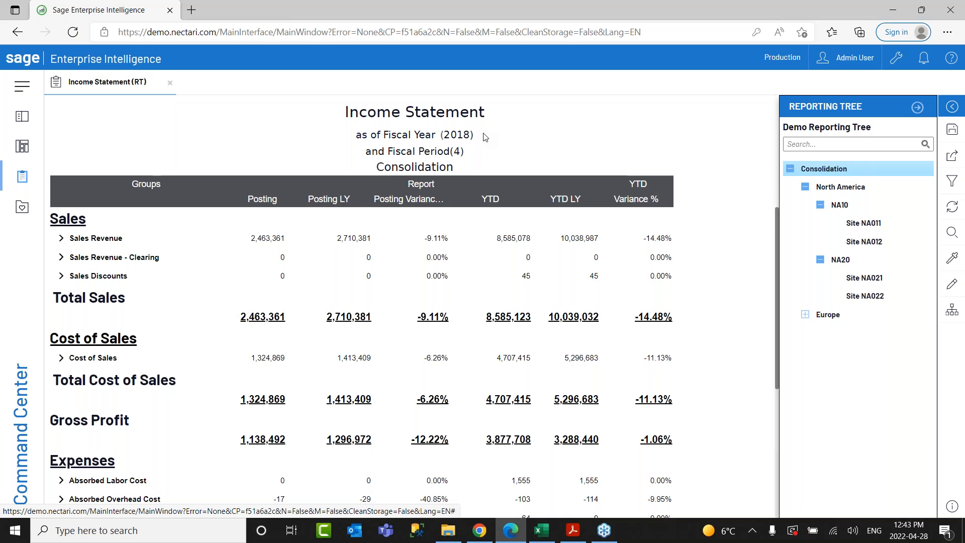
Collapse the Reporting Tree pane and bring up SEI Financial Reports.xlsx in Excel.
click(918, 106)
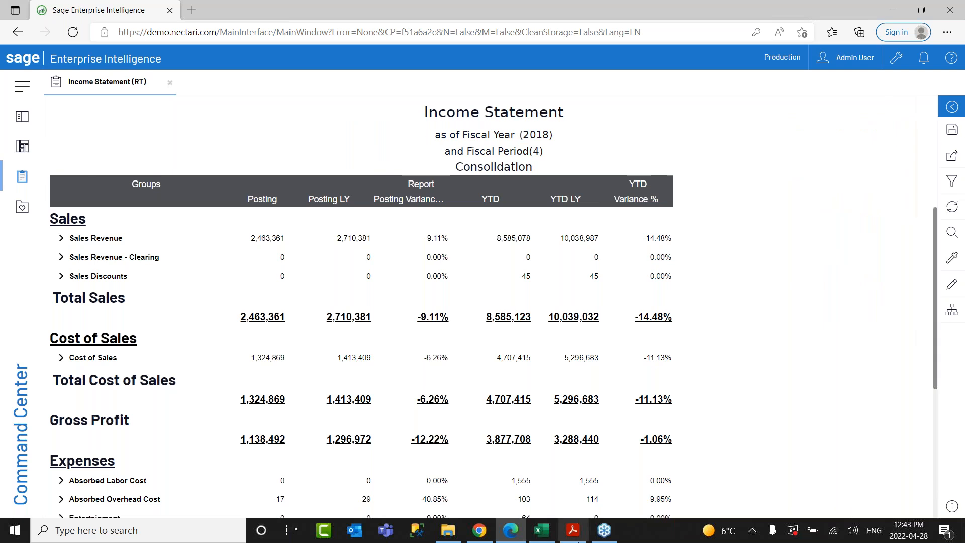
click(541, 530)
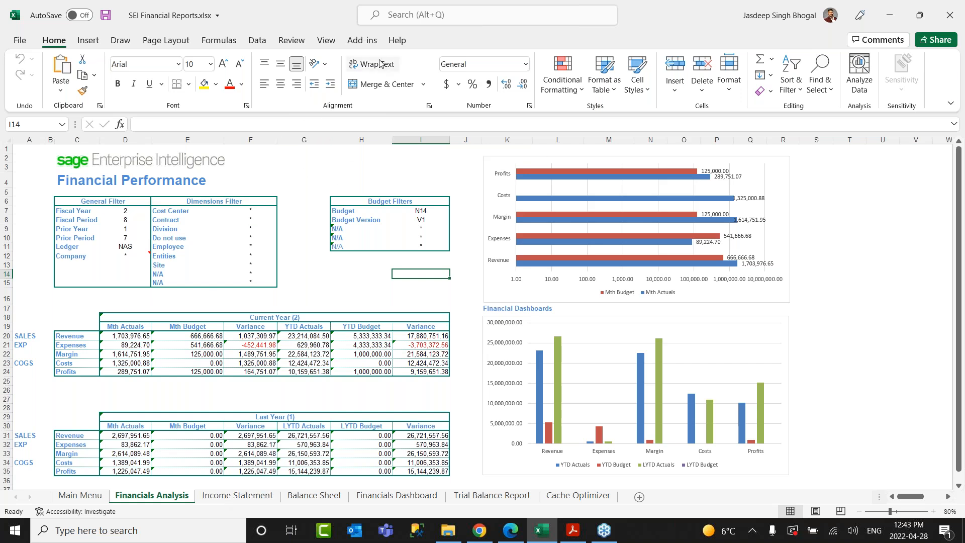
Browse the Income Statement, Balance Sheet, Trial Balance Report and Financials Dashboard sheets, then close the workbook.
click(362, 41)
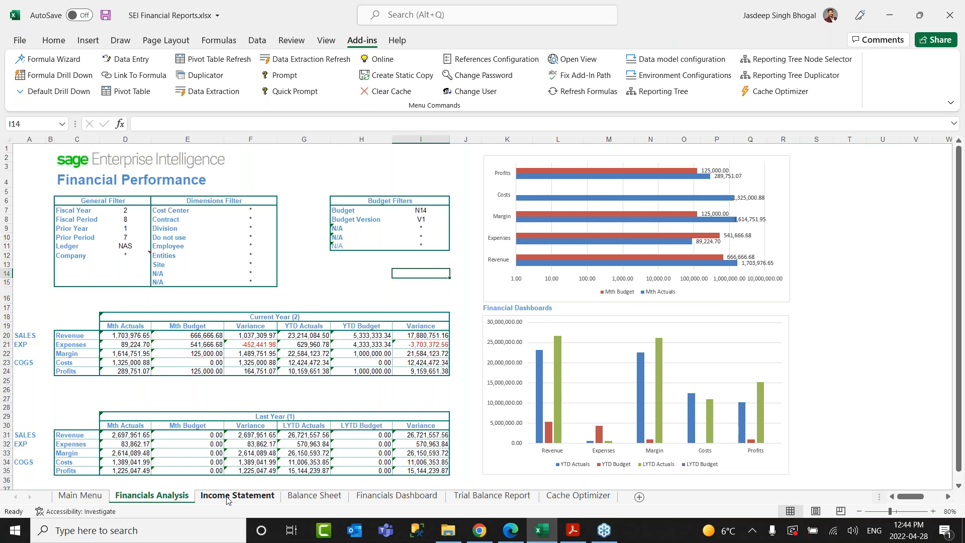
click(227, 498)
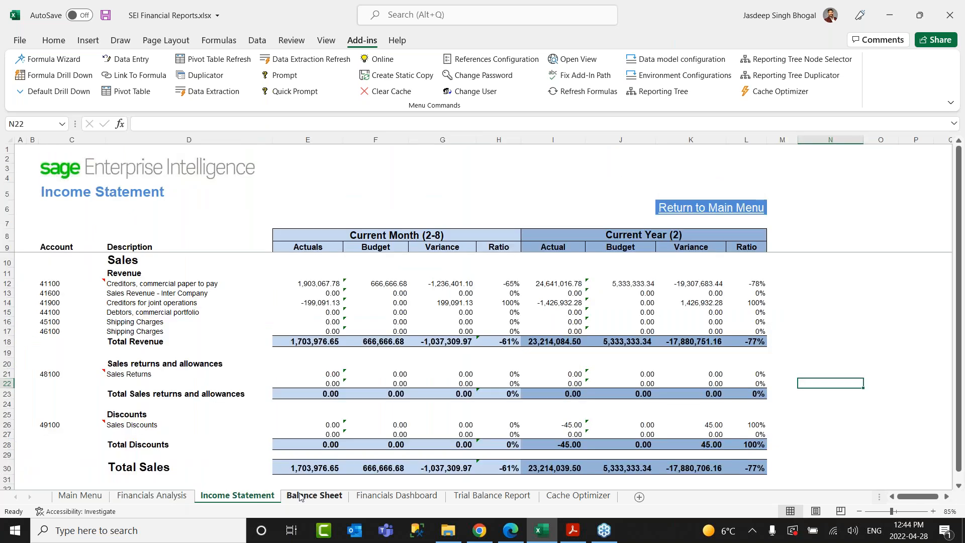
click(301, 497)
click(468, 497)
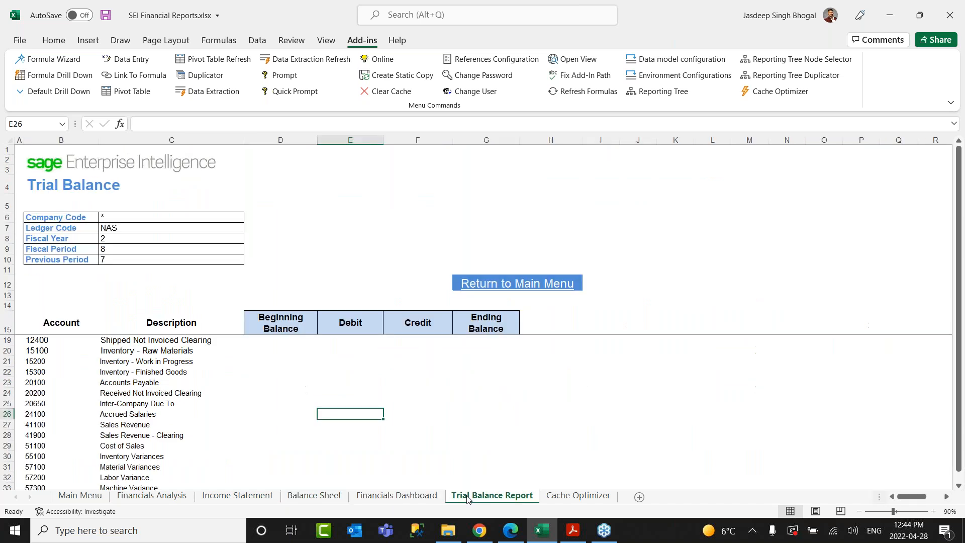
click(399, 495)
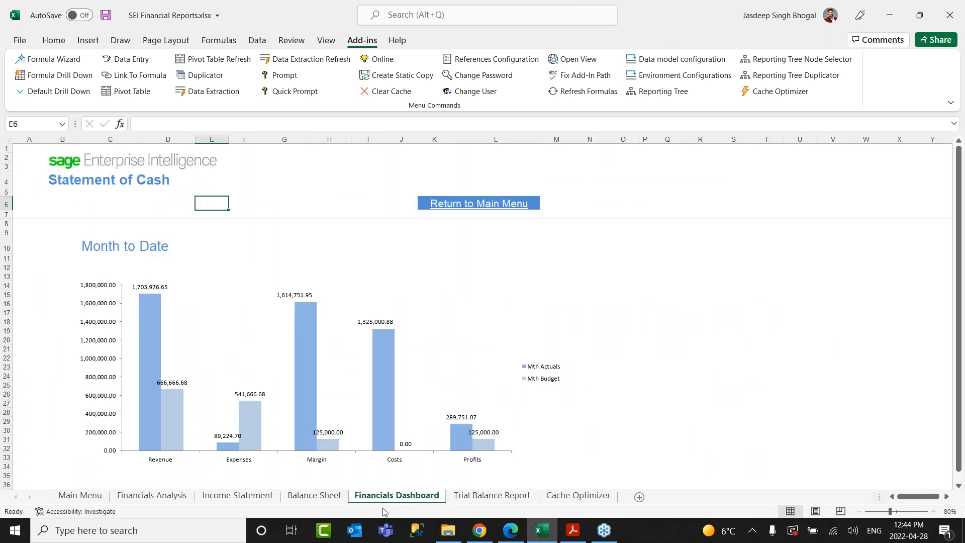
scroll(282, 316, down, 5)
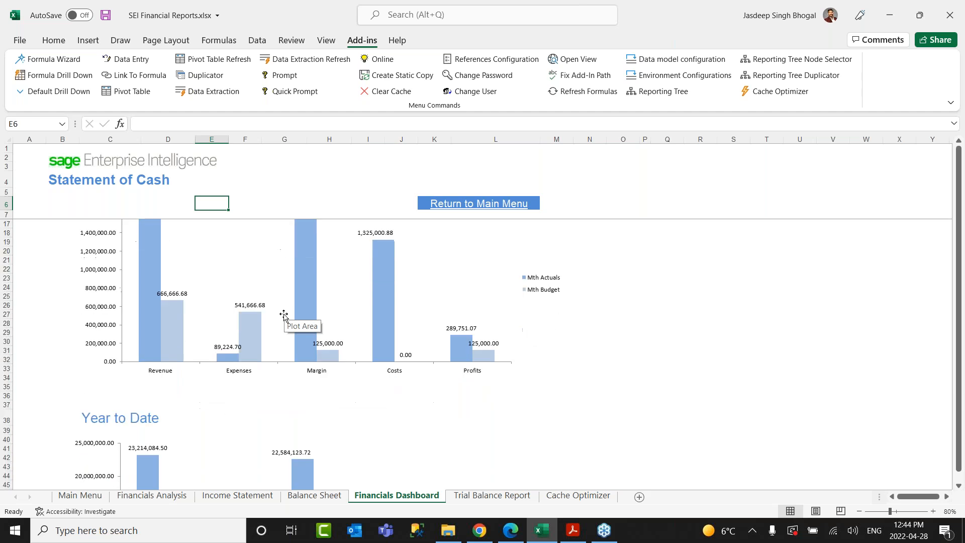
scroll(284, 341, down, 1)
click(152, 496)
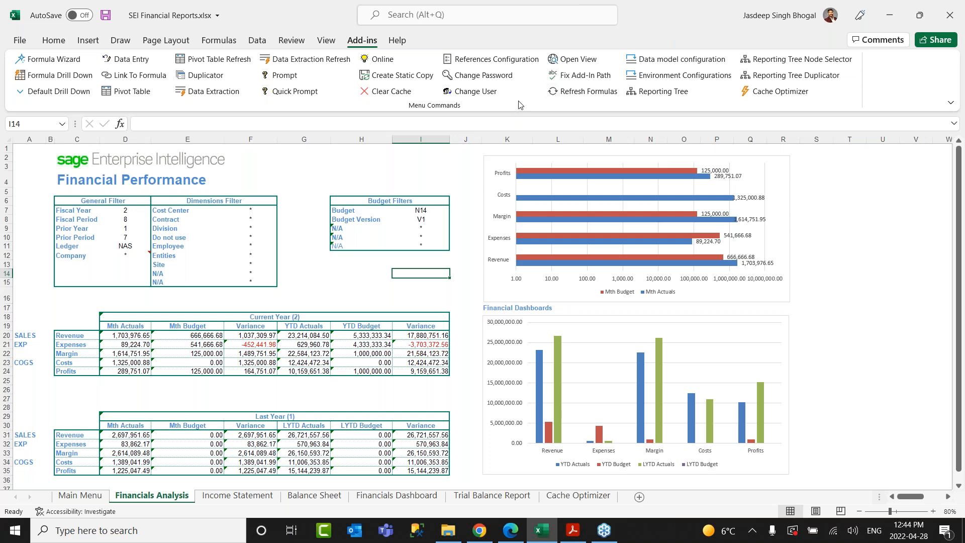
click(950, 15)
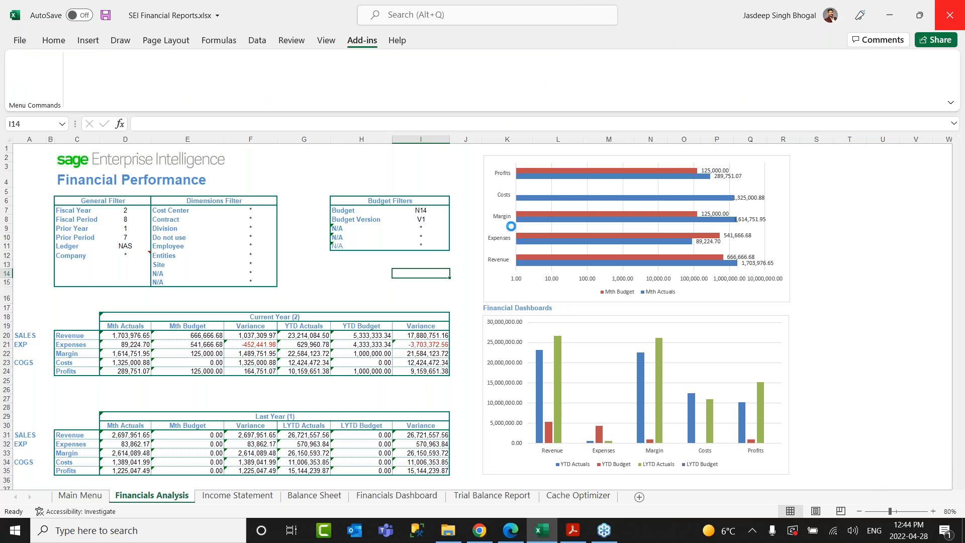
Discard changes, open SEI Demo Excel.xlsx from Demo Excel Reports, and minimize Explorer.
click(480, 292)
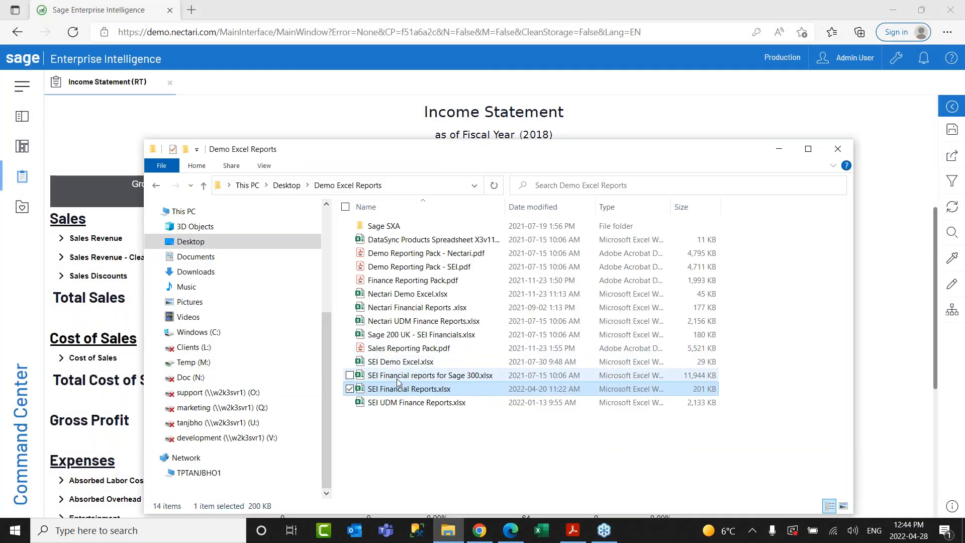
double_click(396, 367)
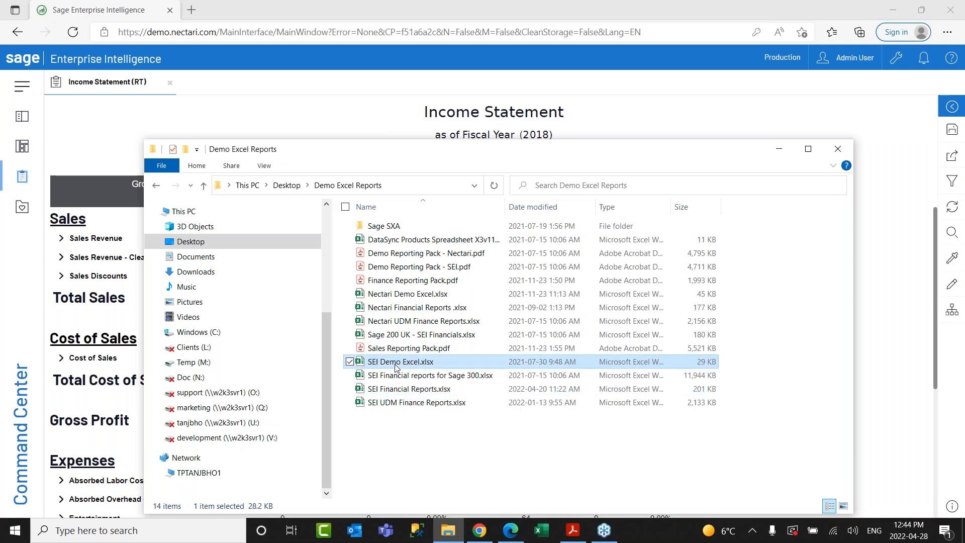
click(780, 153)
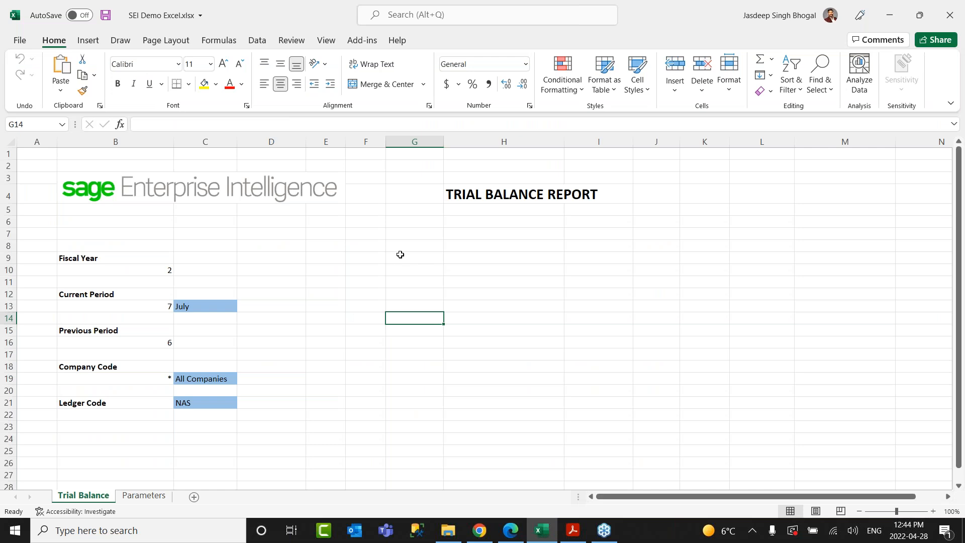
Review the B9:C21 parameter block and select F10 as the extraction destination.
drag(86, 258, 214, 406)
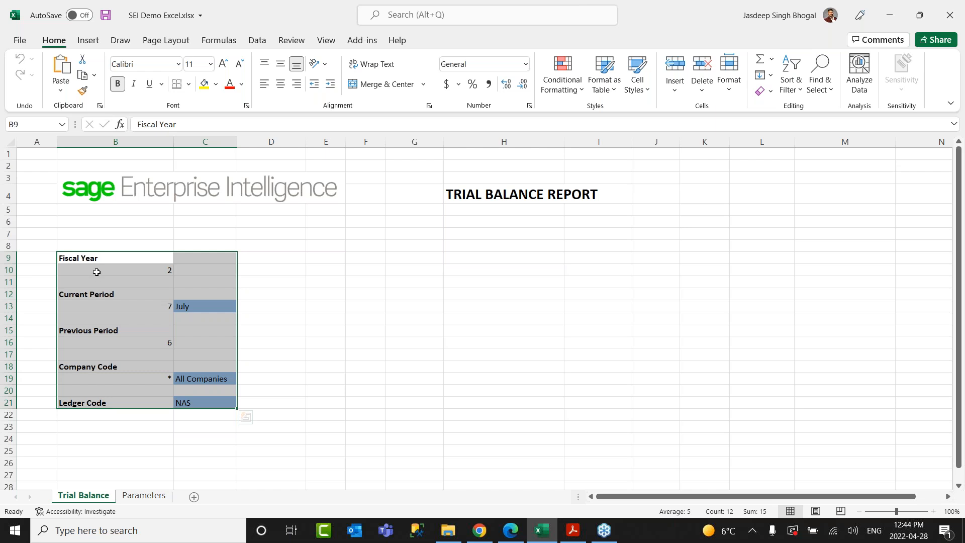
click(96, 272)
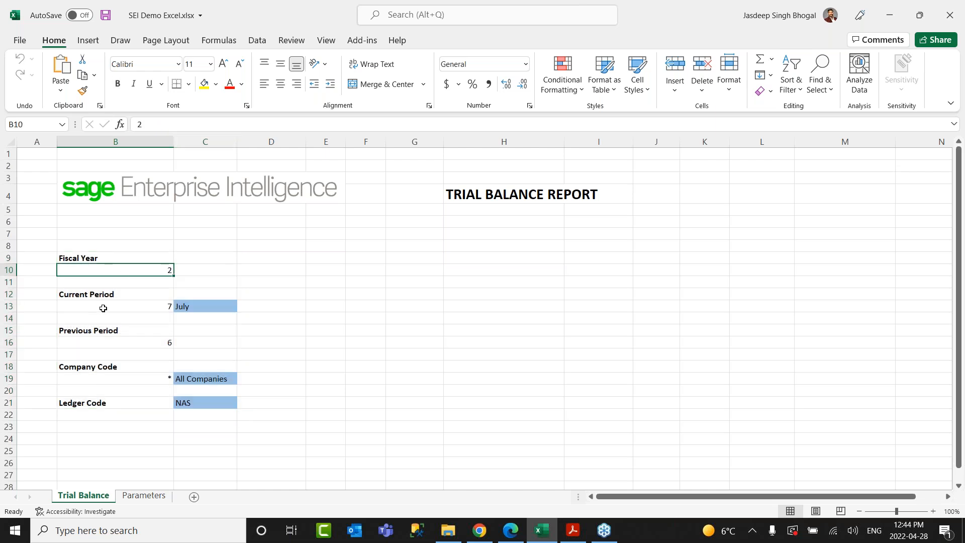
click(128, 386)
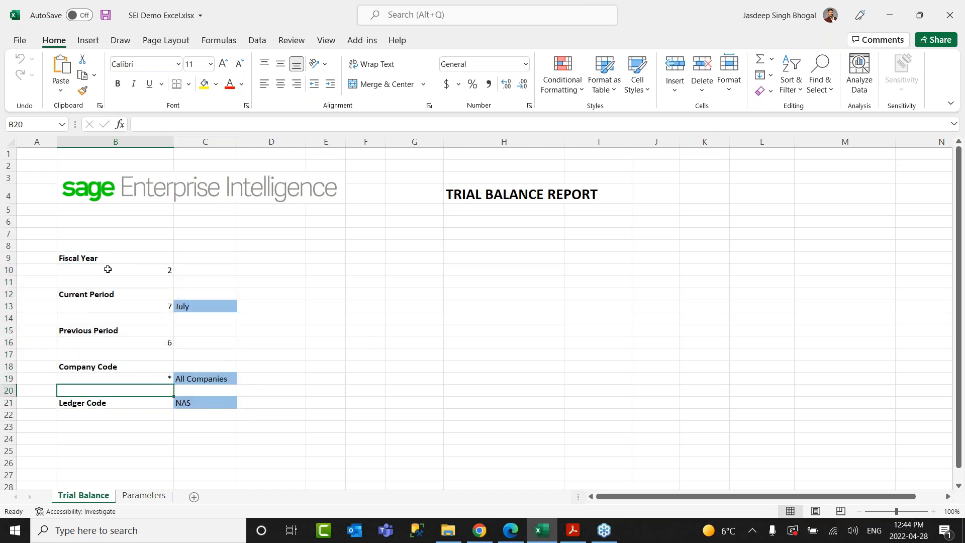
drag(109, 260, 218, 402)
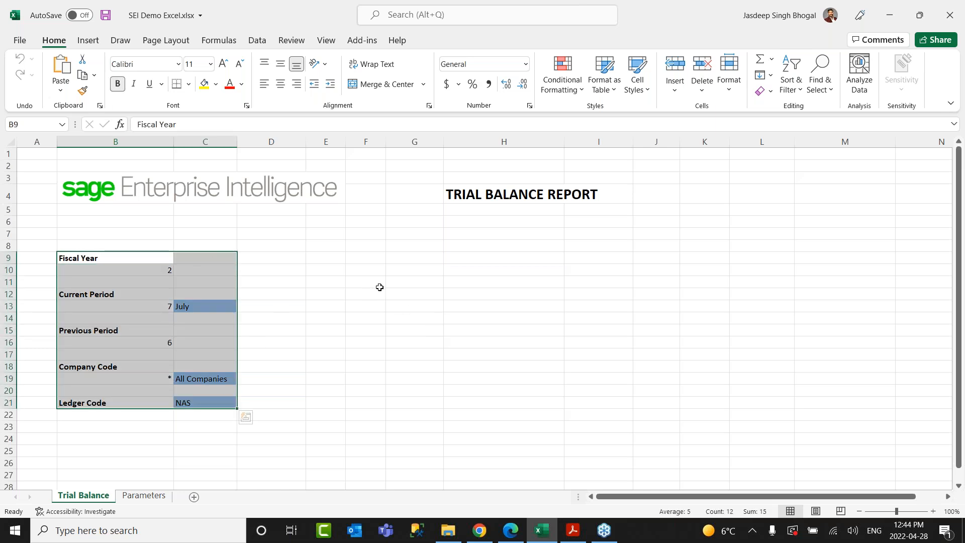
click(373, 271)
Start a Data Extraction from Add-ins and sign in with the SEI username and password.
click(367, 44)
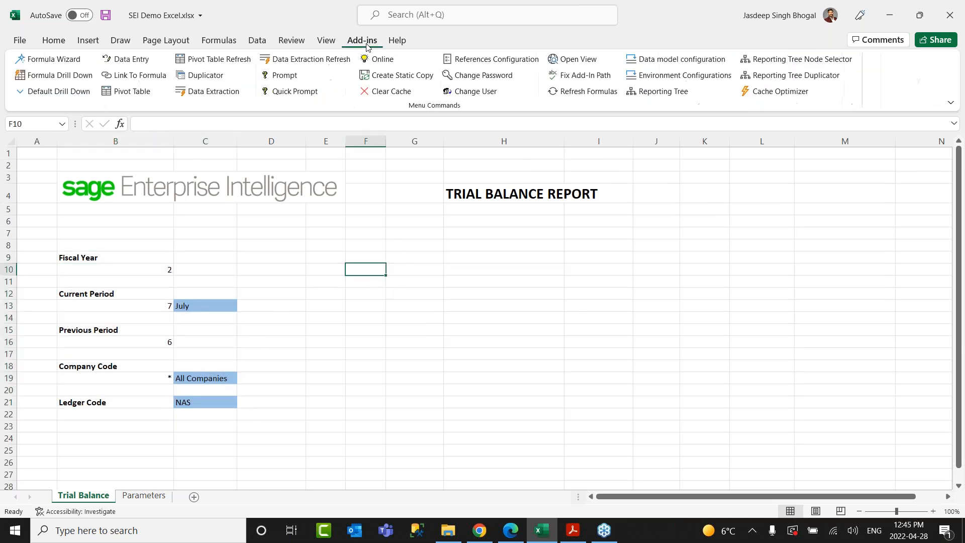
click(219, 94)
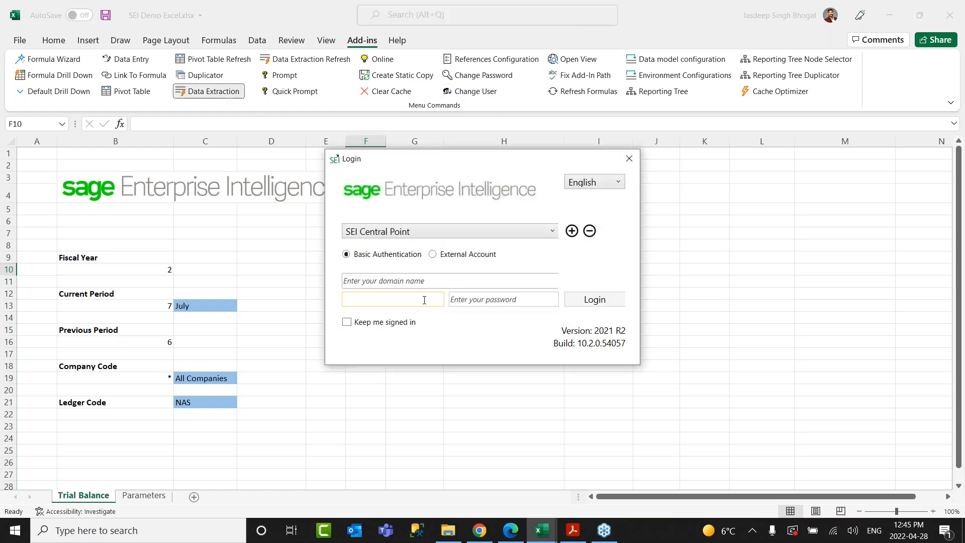
text(AD)
key(Tab)
text(a)
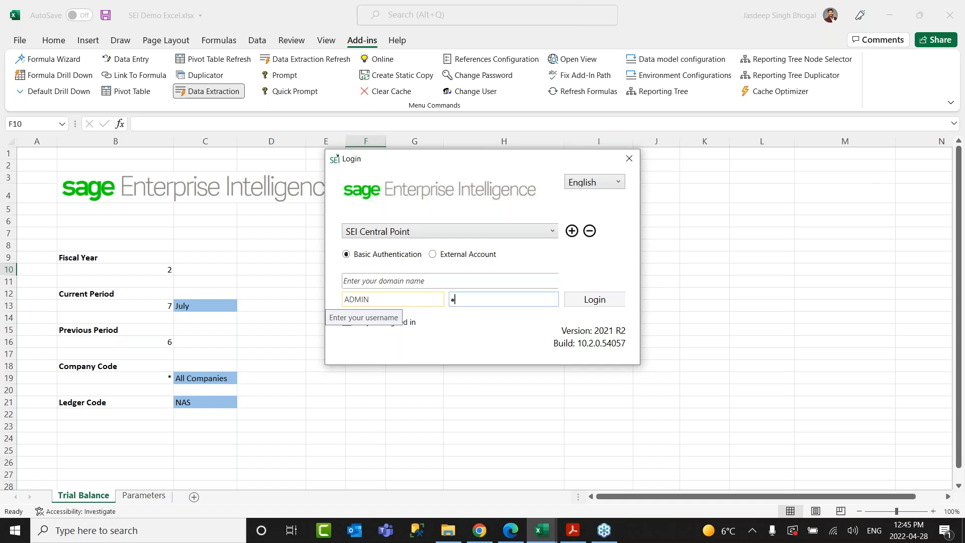
text(dmin)
key(Return)
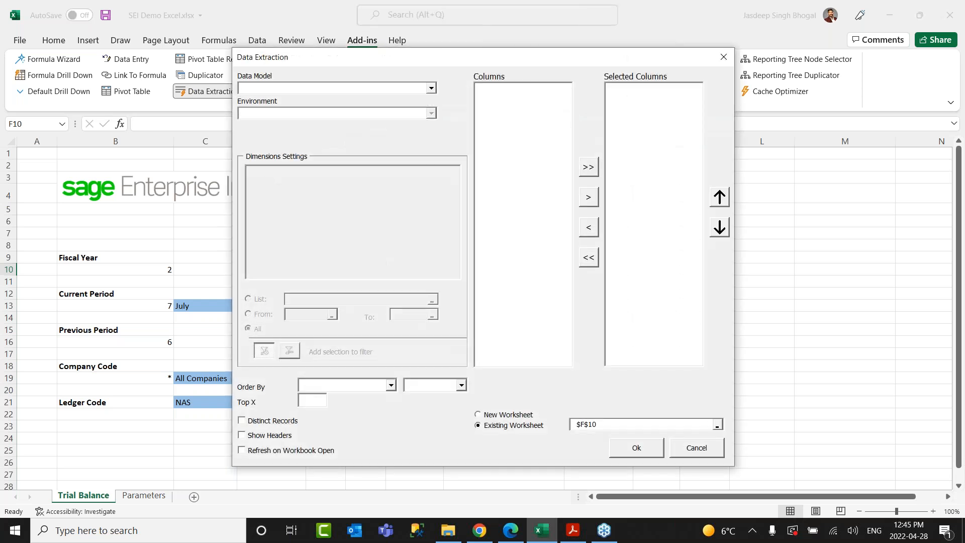
Use the GL Transaction Details (X3v7 and up) model in Production, outputting Account Code and Account Desc.
click(431, 90)
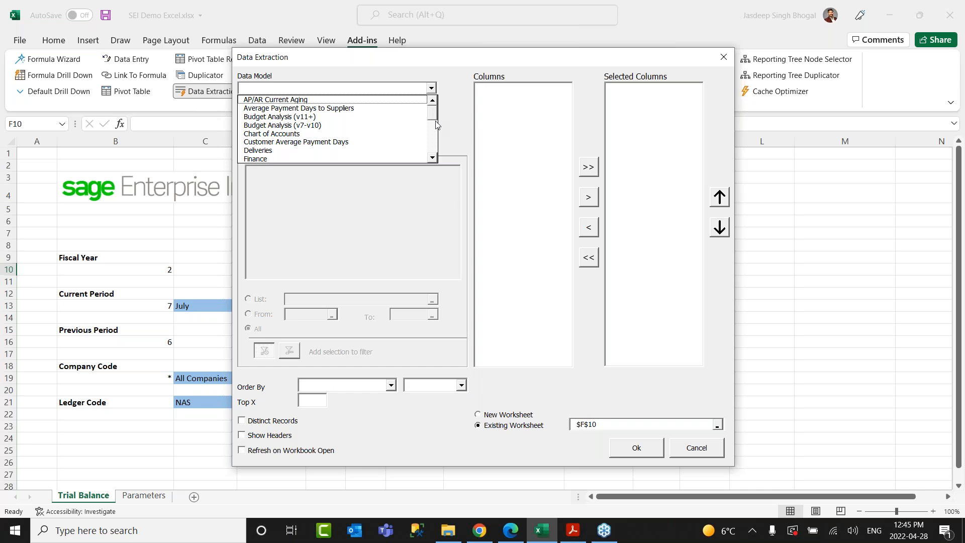
click(435, 137)
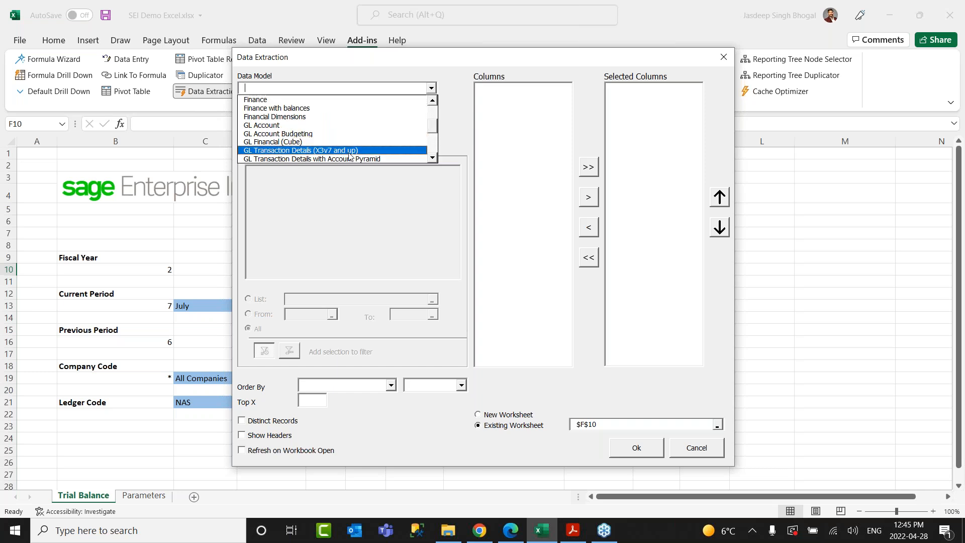
click(350, 151)
click(311, 114)
click(297, 125)
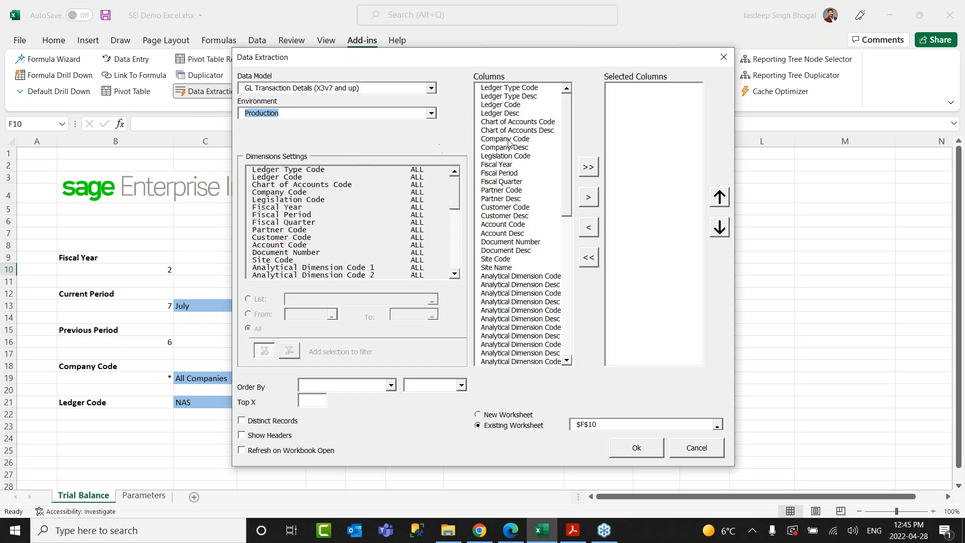
drag(500, 227, 499, 232)
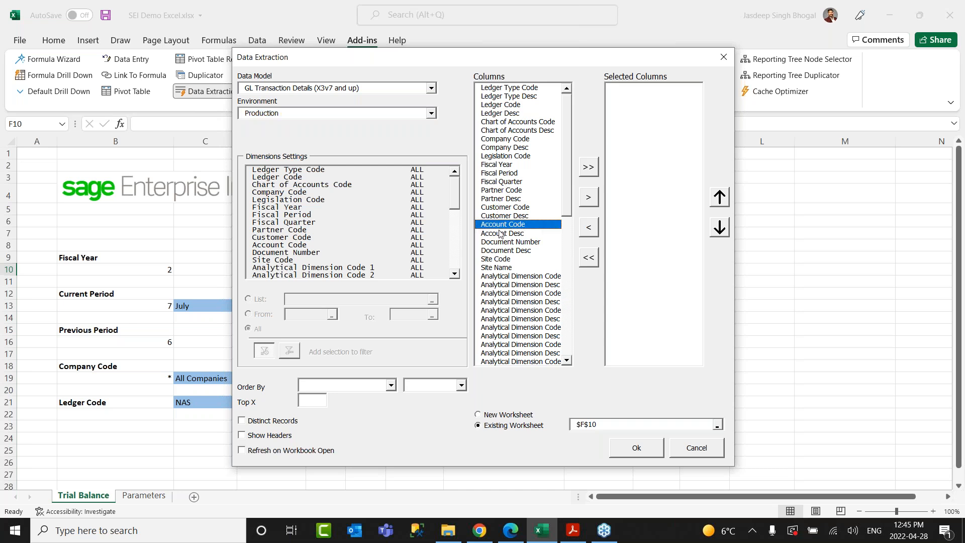
click(587, 198)
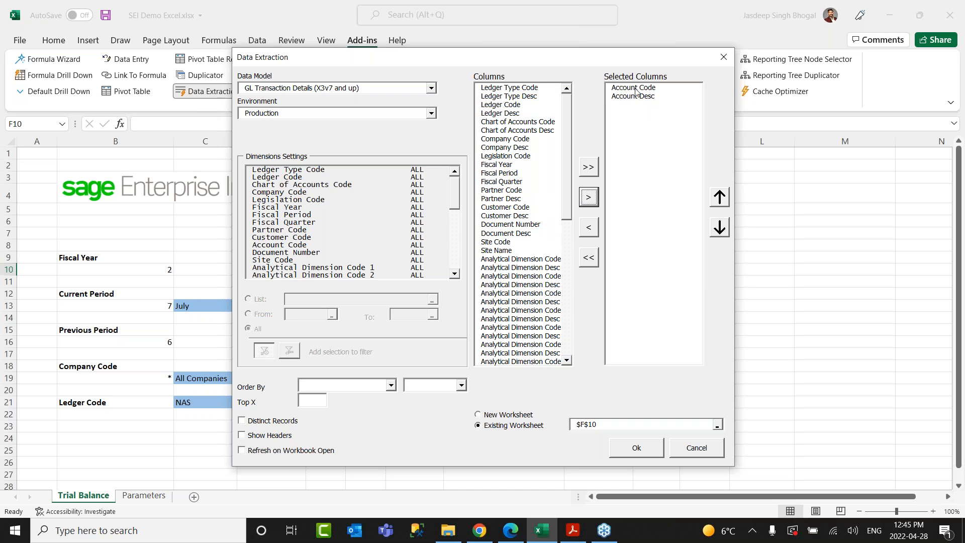
Filter by Fiscal Year B10, Fiscal Period B13, Ledger Code C21 and Company Code B19.
click(278, 208)
click(248, 298)
click(112, 269)
click(294, 215)
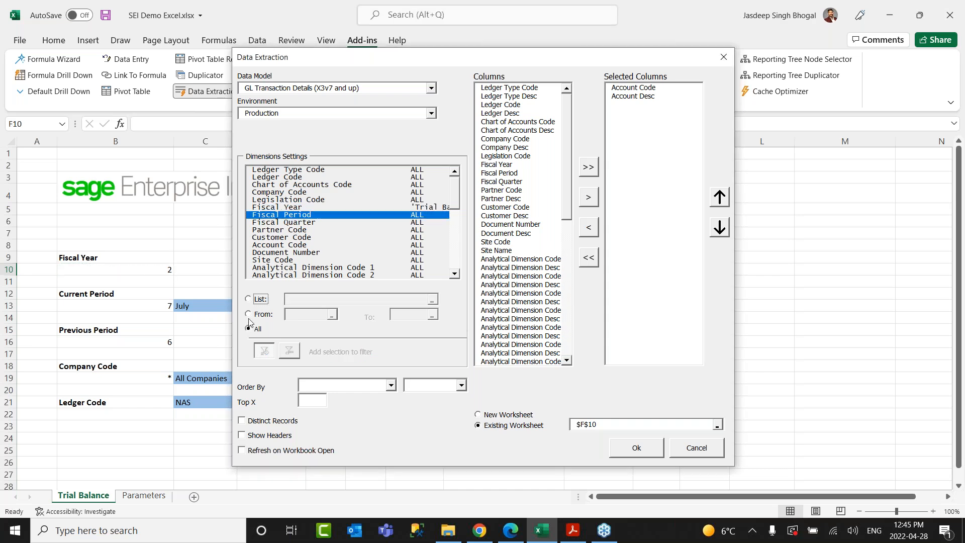
click(260, 299)
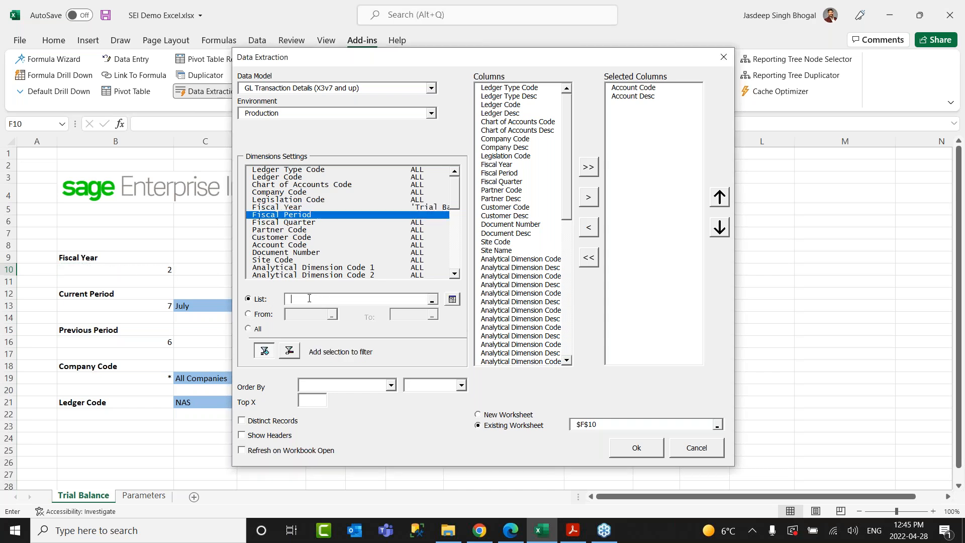
click(130, 307)
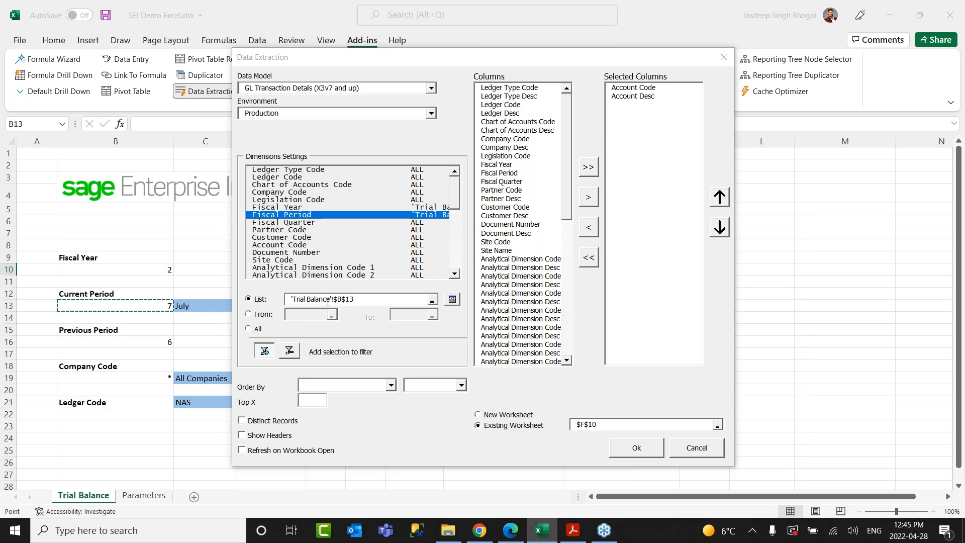
click(285, 177)
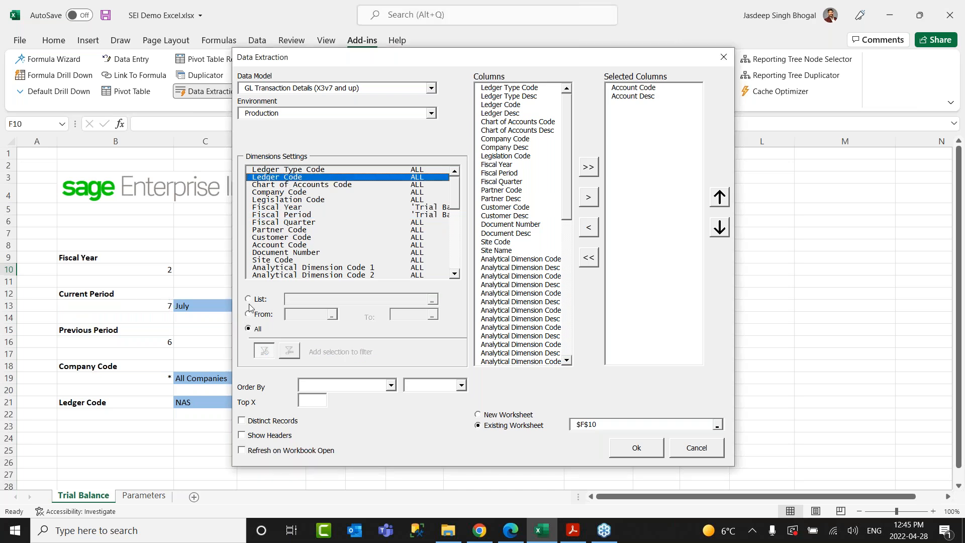
click(248, 299)
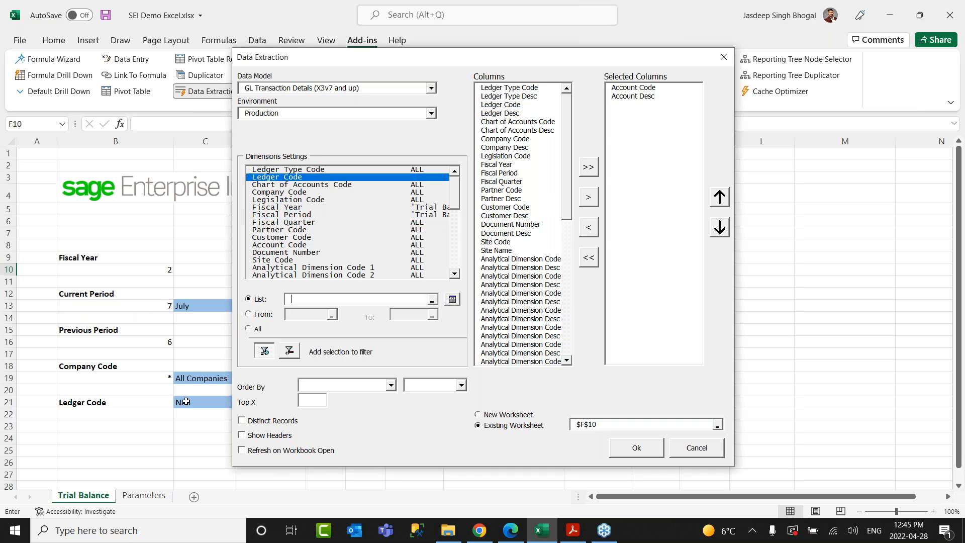
click(186, 401)
click(280, 192)
click(248, 299)
click(159, 379)
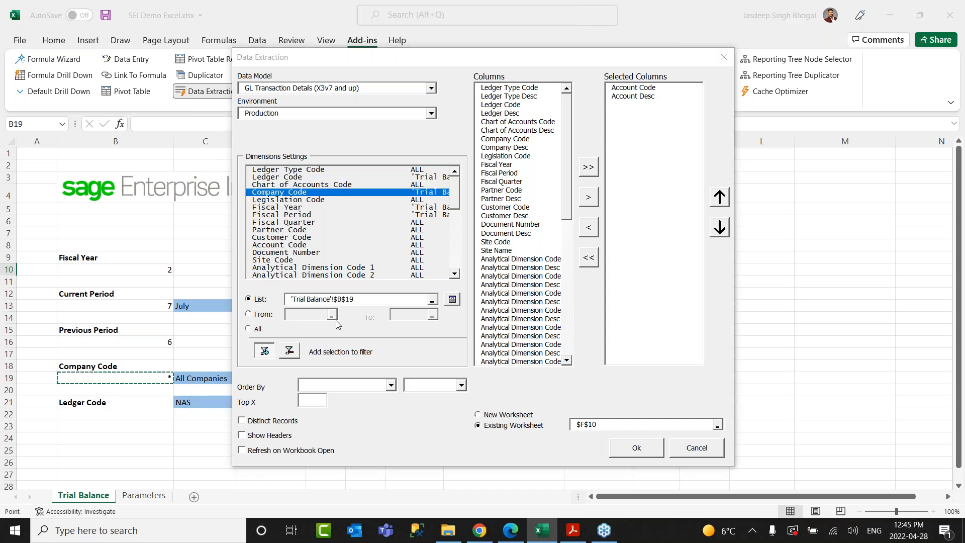
Sort by Account Code ascending with distinct records and headers, run it, and widen column G.
click(390, 385)
scroll(341, 427, down, 5)
click(336, 415)
click(461, 385)
click(417, 397)
click(262, 421)
click(259, 435)
click(636, 448)
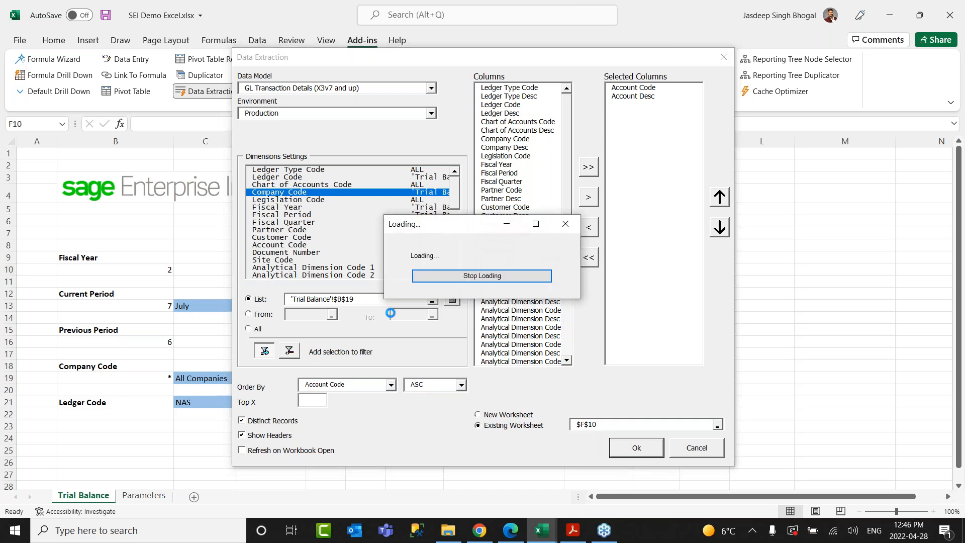
drag(443, 141, 481, 141)
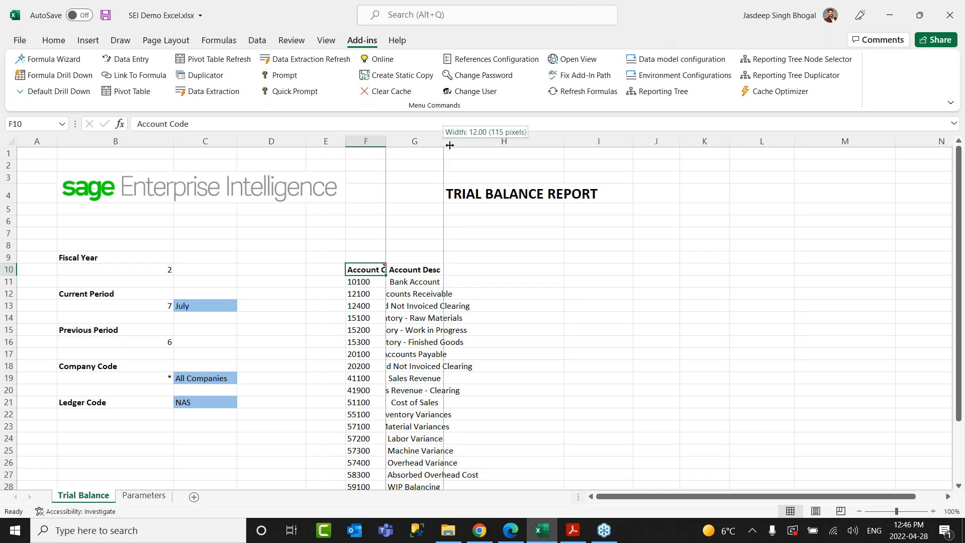
Widen columns F and G and enter headers Opening Balance, Debit, Credit, Endign Balance in H10:K10.
drag(386, 141, 448, 141)
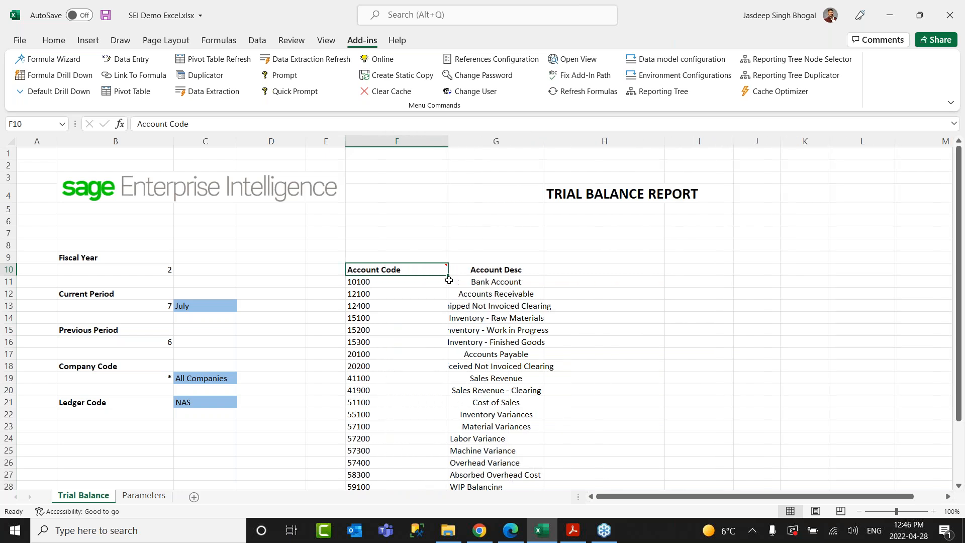
drag(544, 138, 591, 138)
click(622, 274)
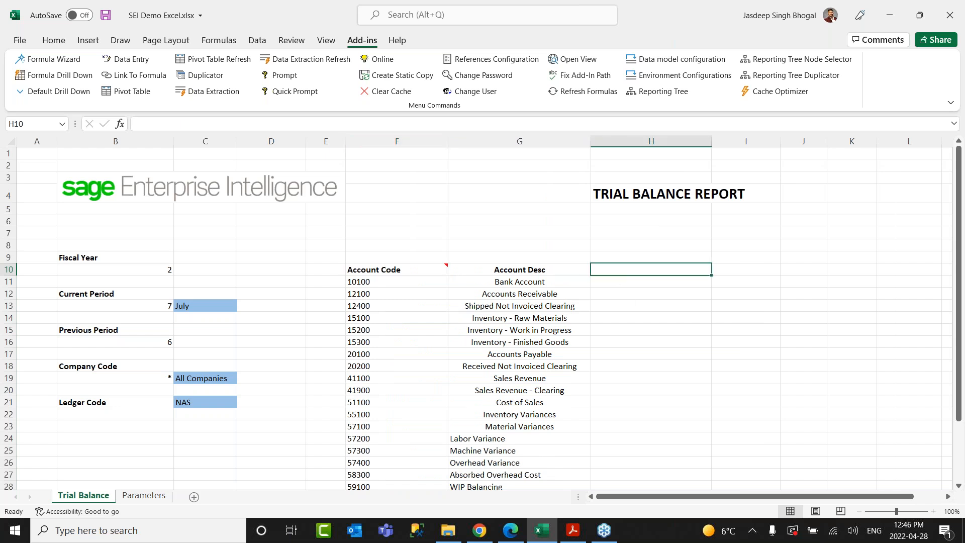
text(Opening Balancee)
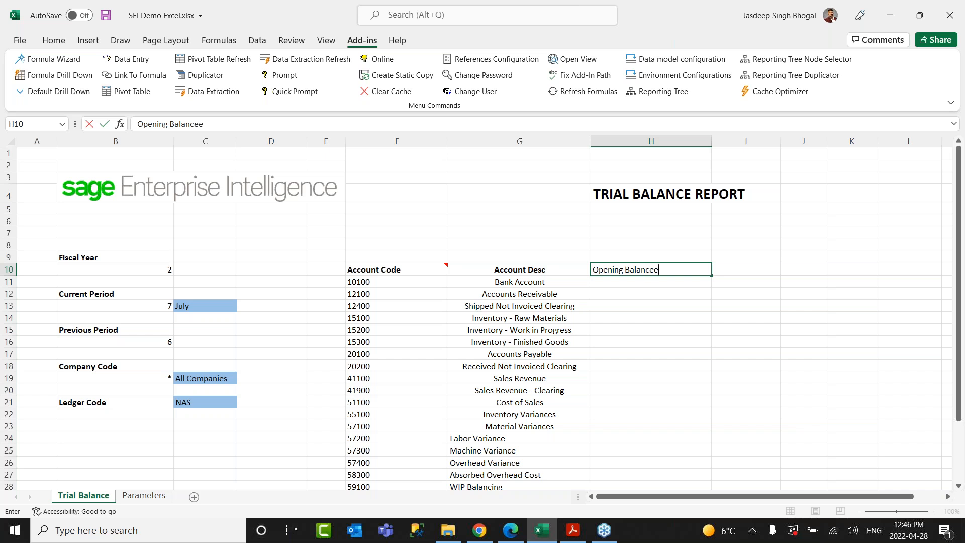
key(BackSpace)
key(Tab)
text(Debit)
key(Tab)
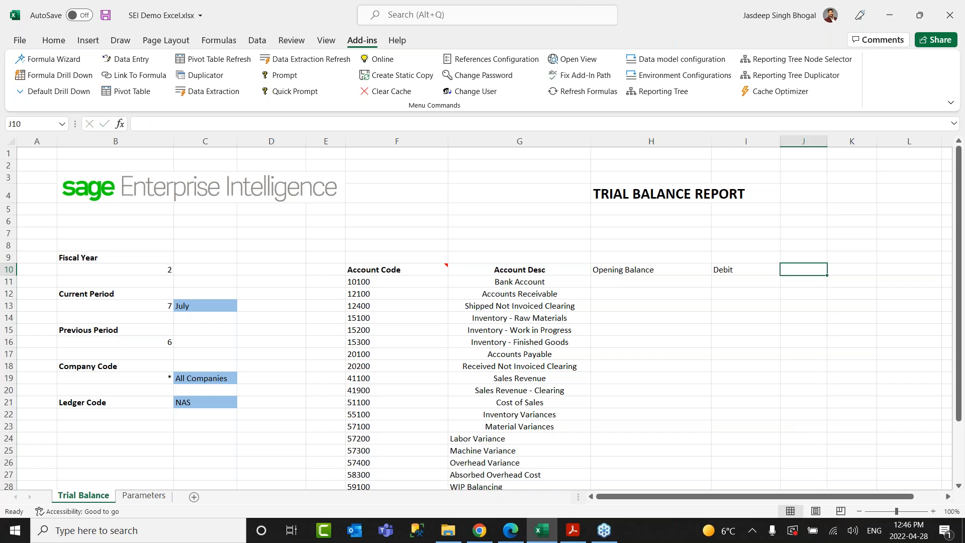
text(Credit)
key(Tab)
text(Endign Balanc)
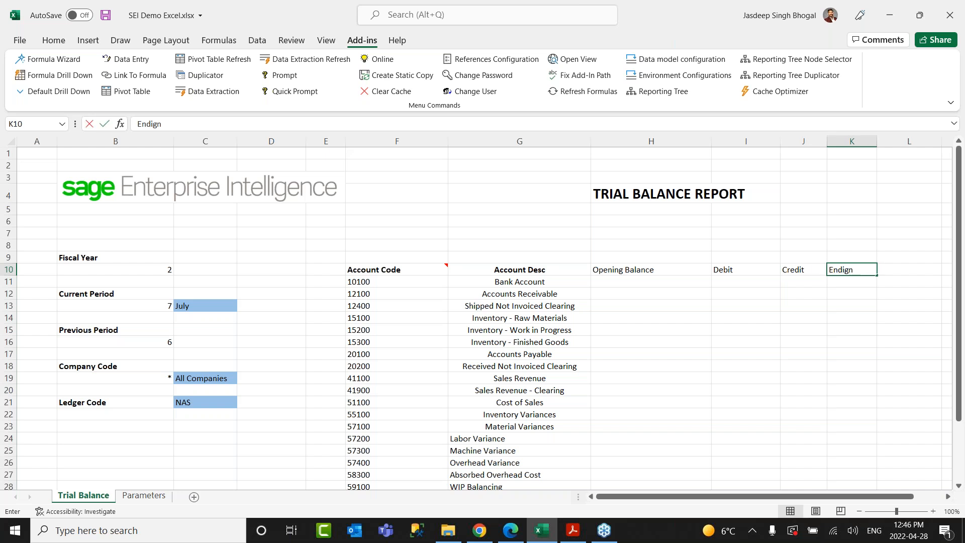
Bold the four new headers and adjust the widths of columns G and K.
drag(653, 270, 831, 268)
key(ctrl+b)
click(745, 282)
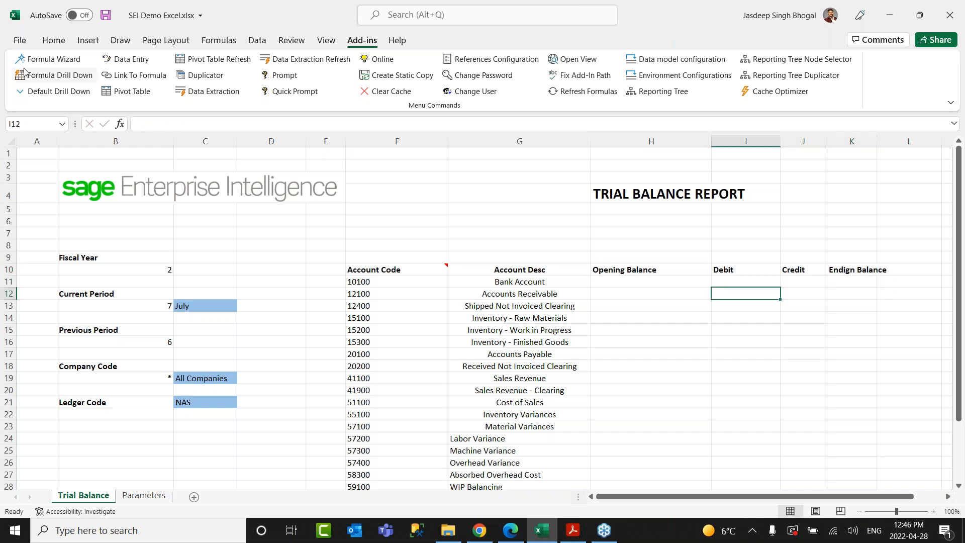
click(624, 281)
drag(591, 143, 582, 145)
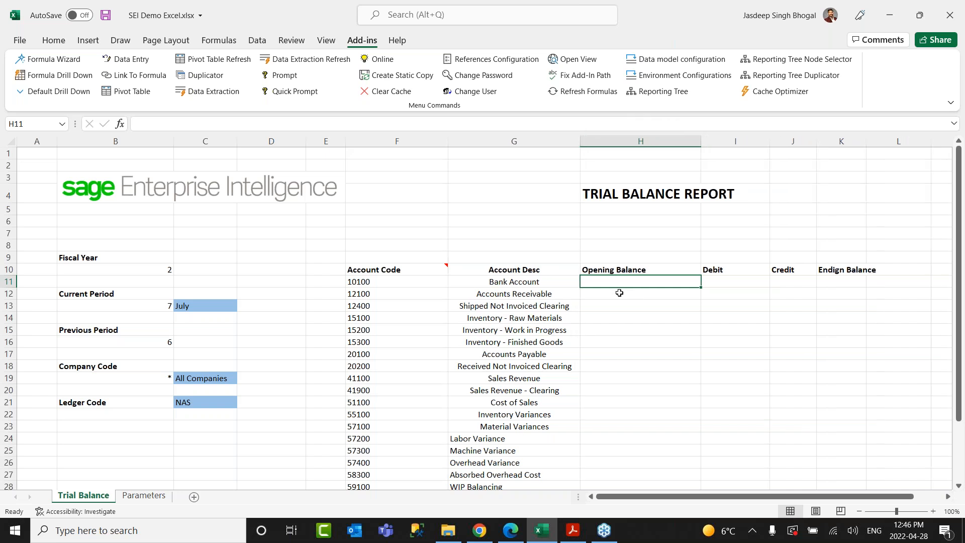
drag(867, 147, 931, 147)
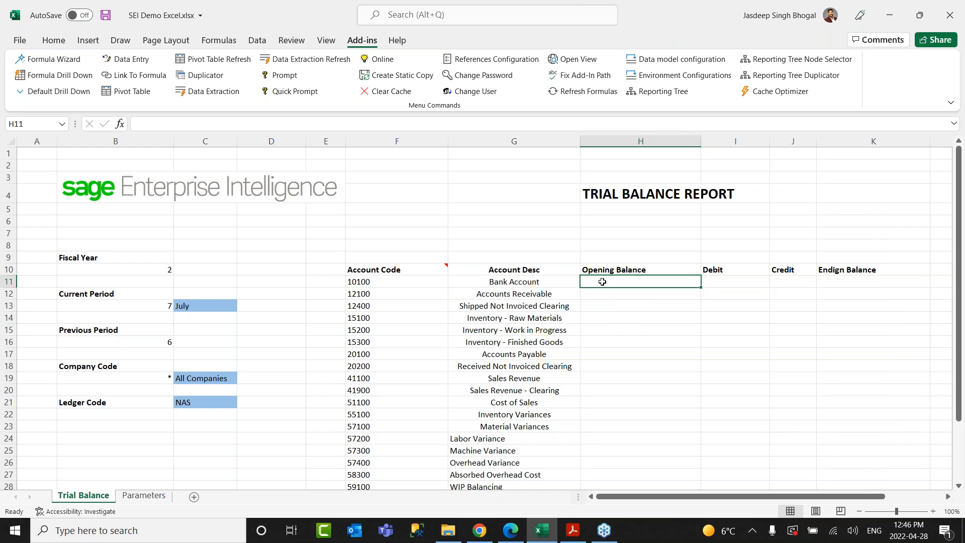
Open the Formula Wizard for cell H11 and choose the GL Reference data model.
click(373, 284)
click(608, 280)
click(53, 59)
click(410, 105)
click(405, 111)
click(395, 103)
Set the formula to Sum of Ledger Posting, filtered by Fiscal Year in B10.
click(387, 115)
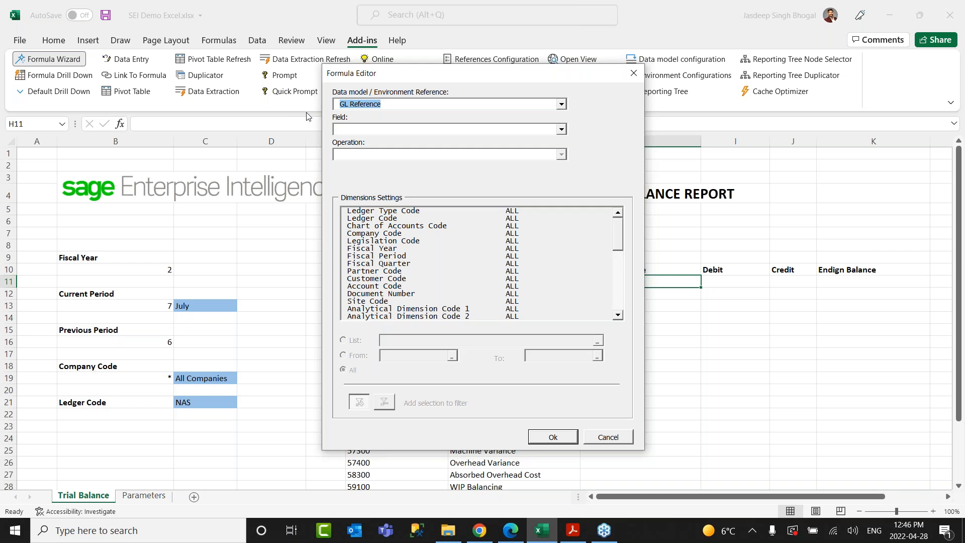
click(385, 129)
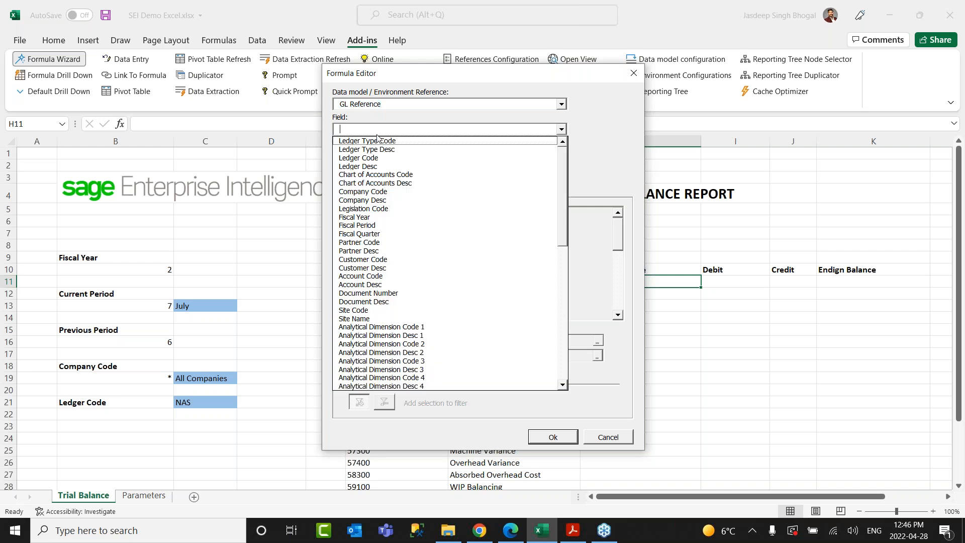
drag(564, 187, 567, 312)
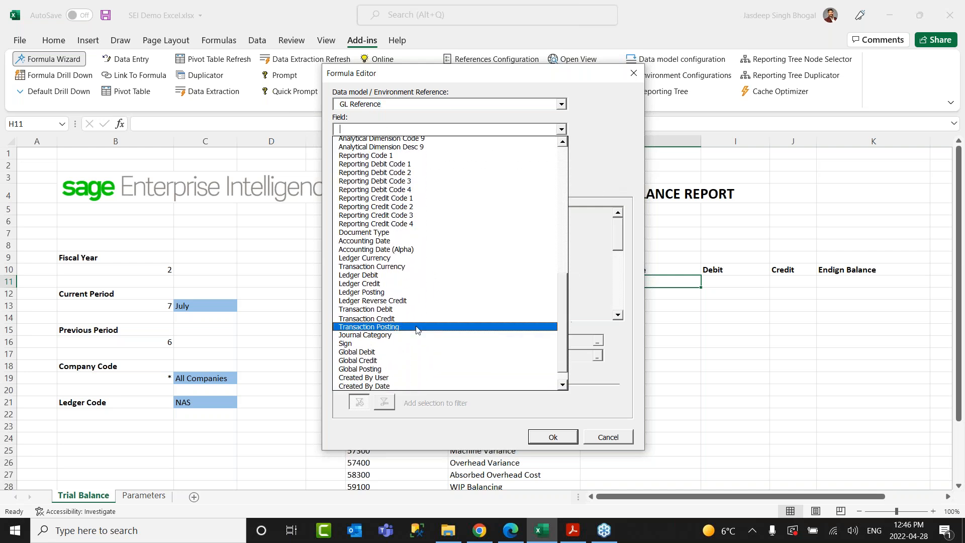
click(374, 296)
click(363, 155)
click(362, 166)
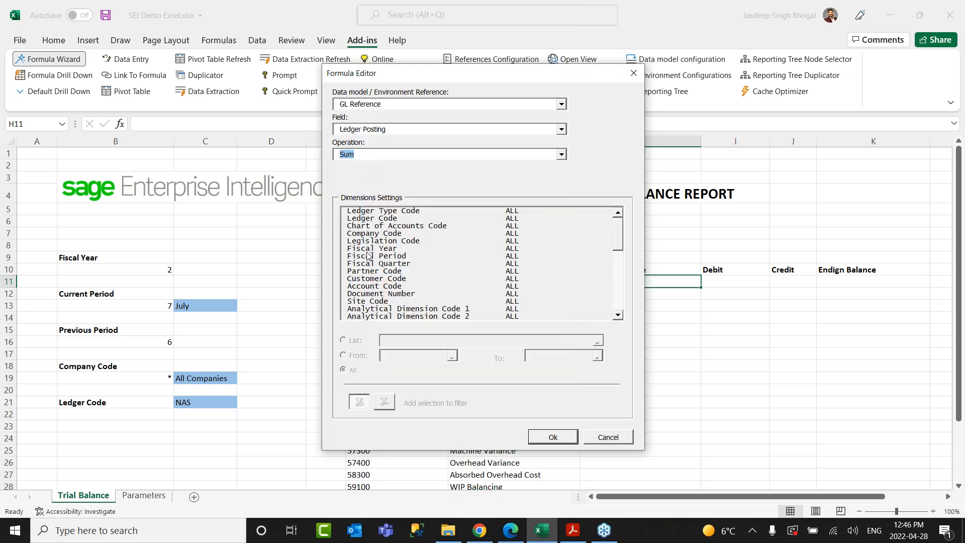
click(368, 249)
click(356, 340)
click(408, 339)
click(124, 267)
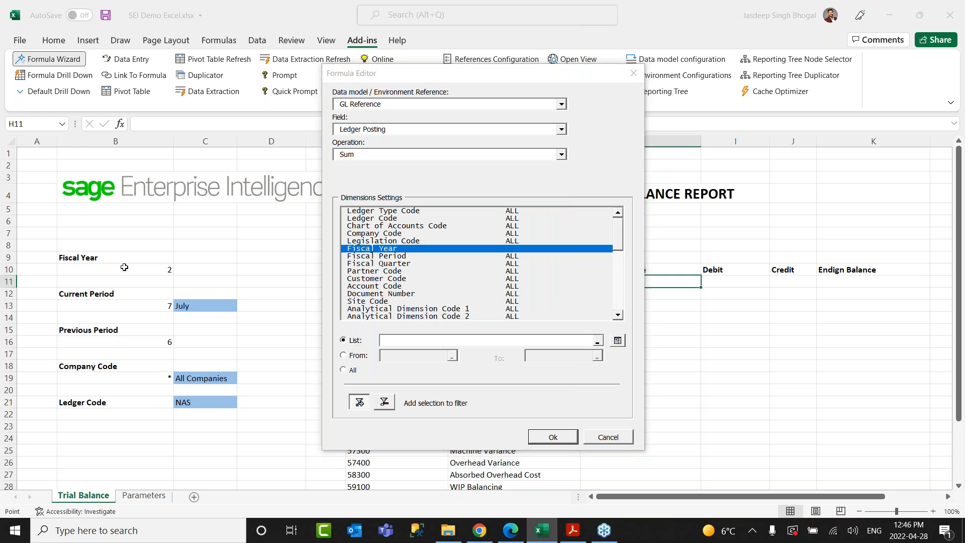
click(362, 256)
Add filters: Fiscal Period 0 to B16, Ledger Code C21, Company Code B19.
click(356, 355)
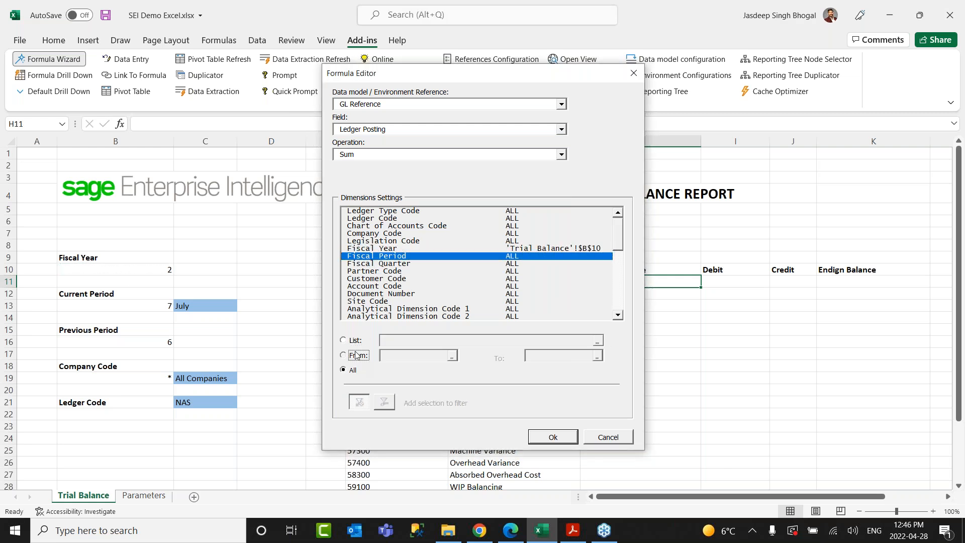
click(405, 356)
text(0)
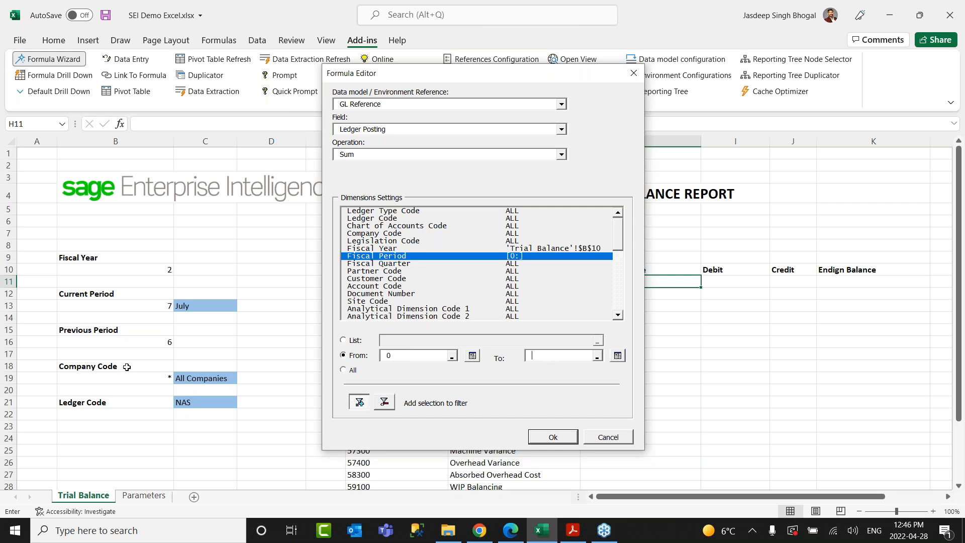
click(145, 341)
click(372, 218)
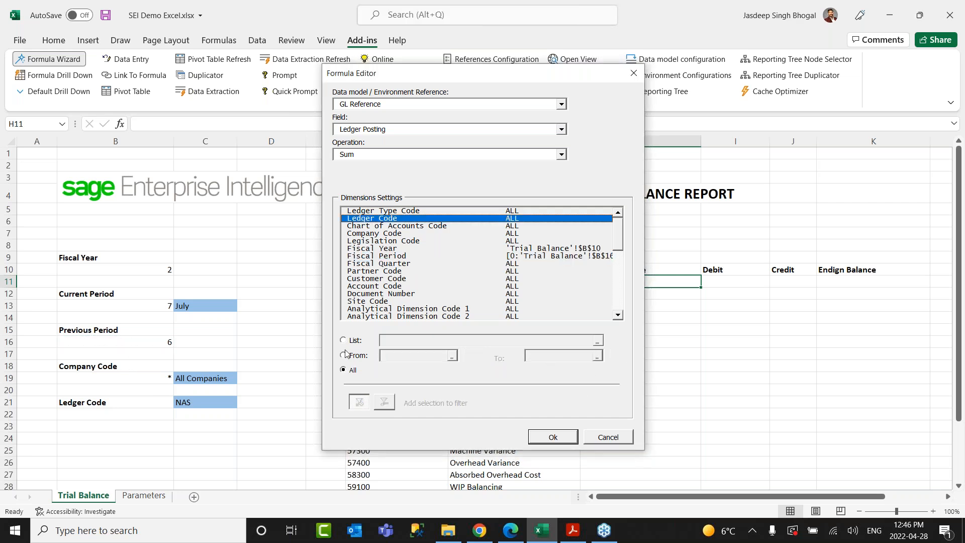
click(351, 340)
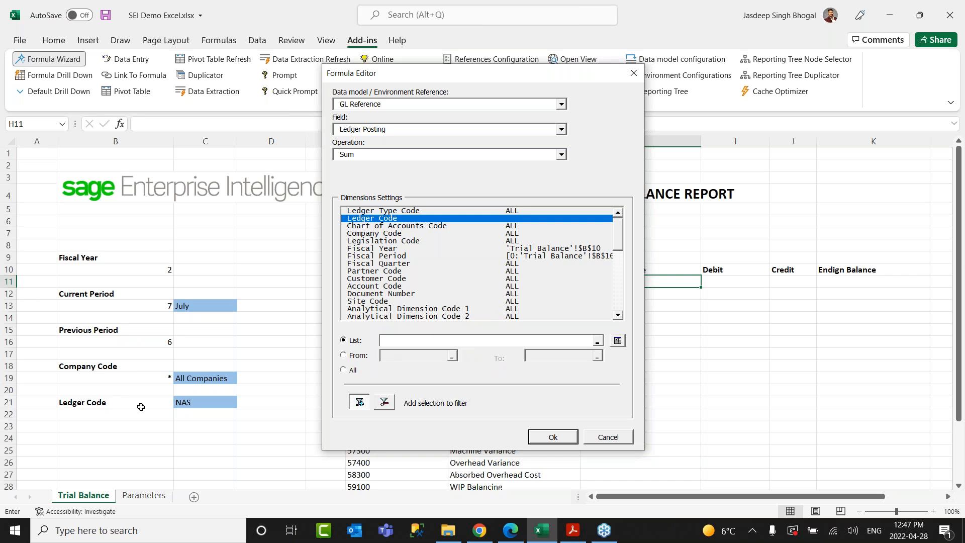
click(197, 400)
click(372, 241)
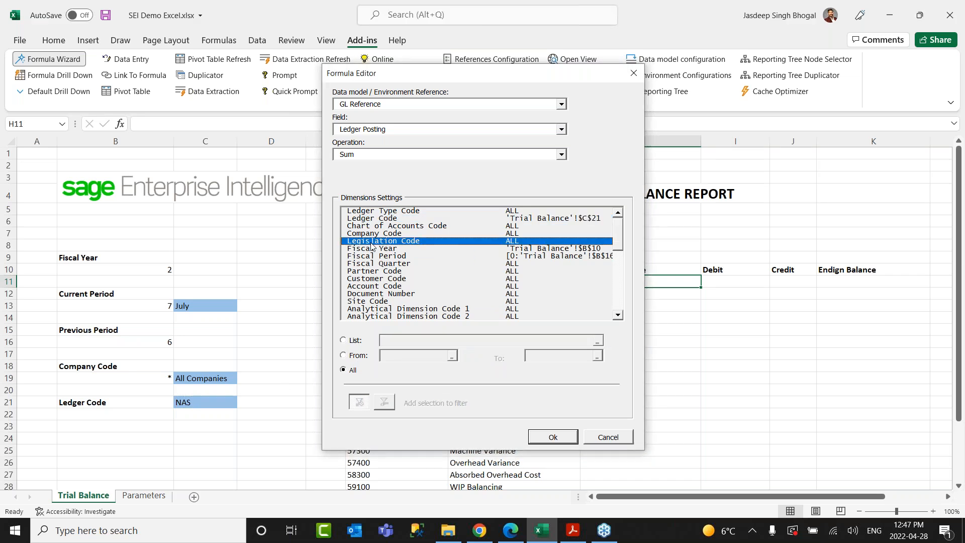
click(371, 233)
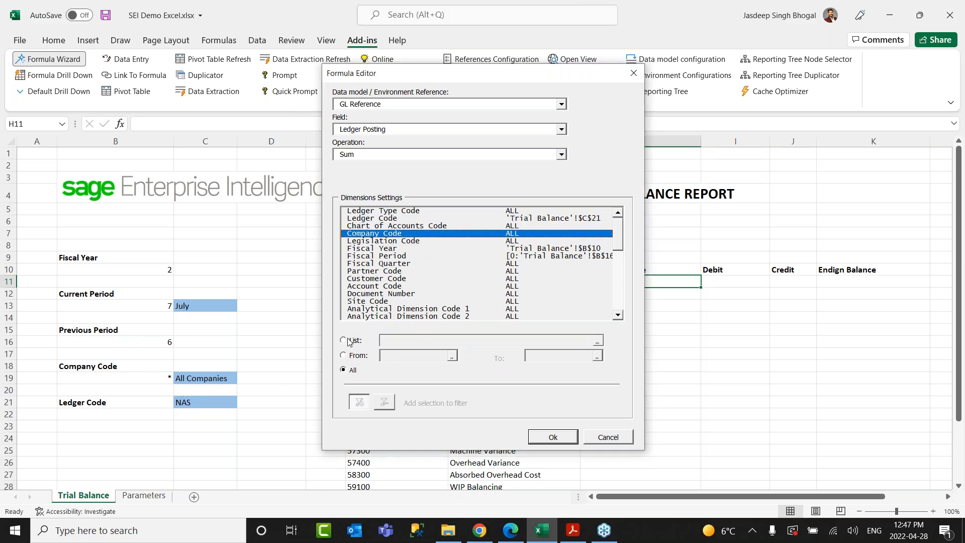
click(351, 342)
click(153, 380)
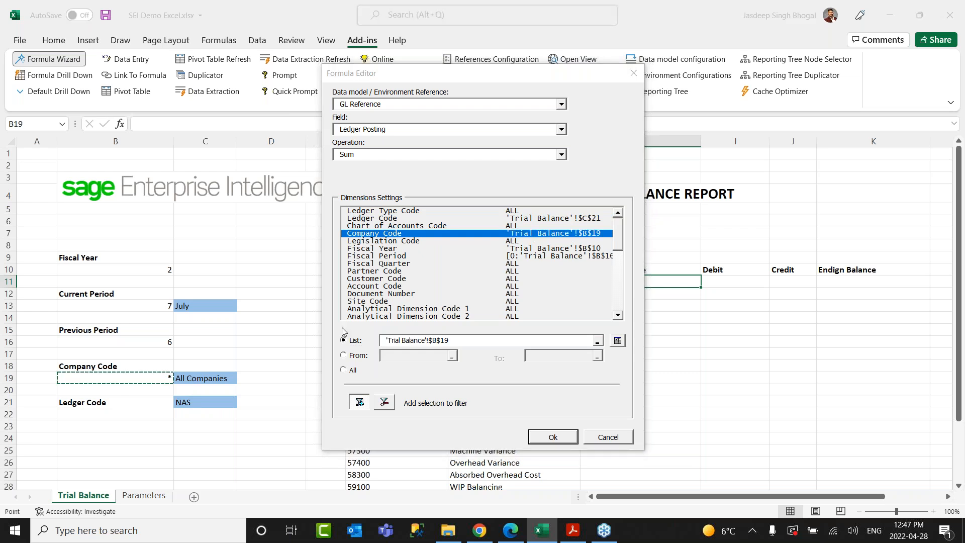
Filter Account Code by relative reference $F11 and insert the formula into H11.
click(374, 286)
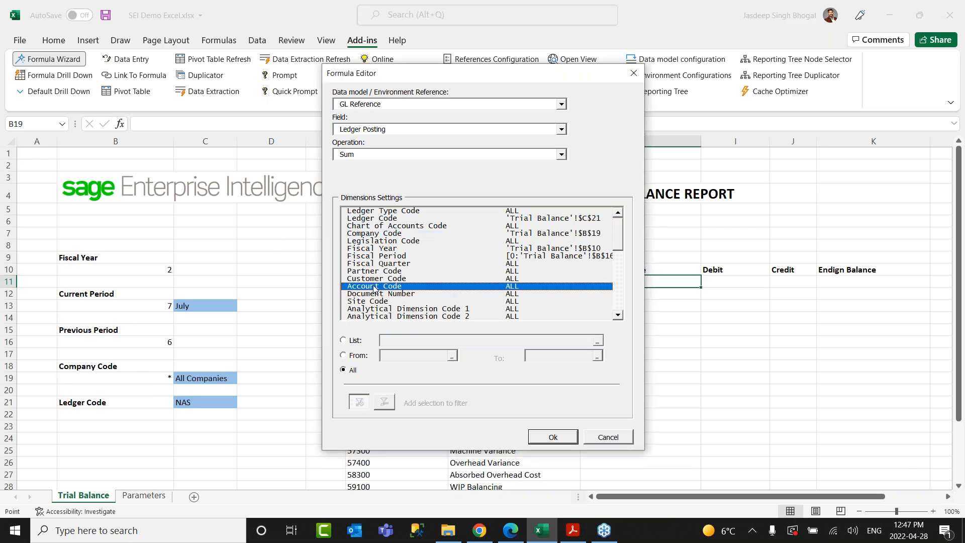
drag(402, 84, 631, 90)
click(365, 281)
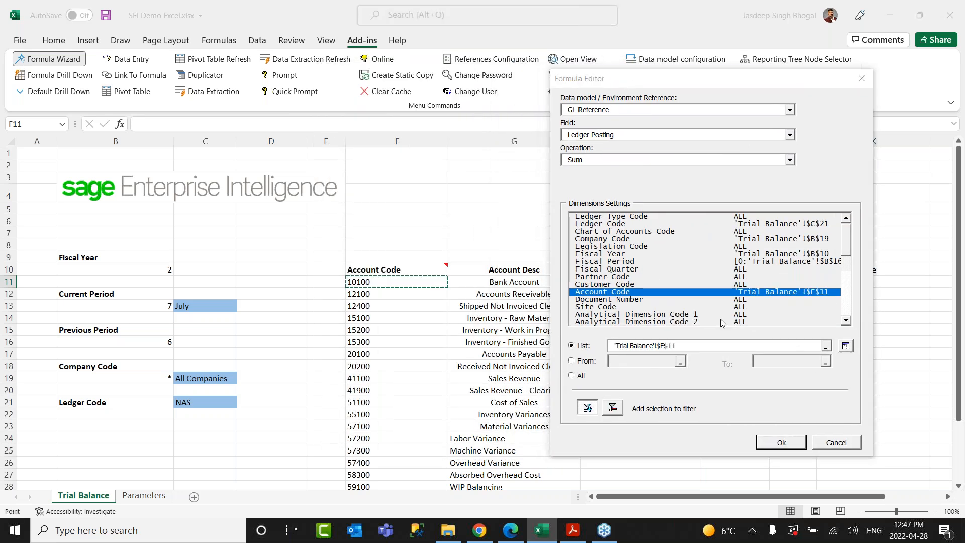
click(670, 345)
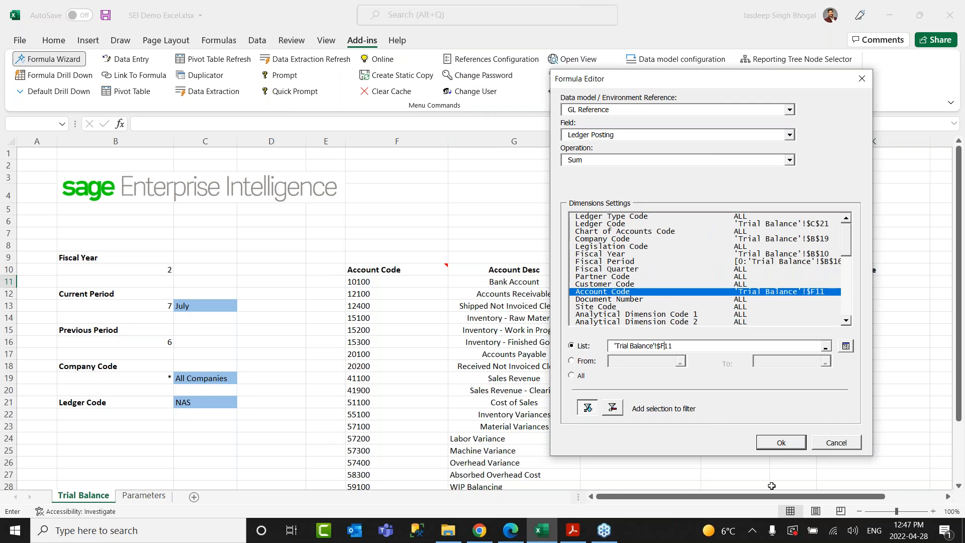
click(773, 445)
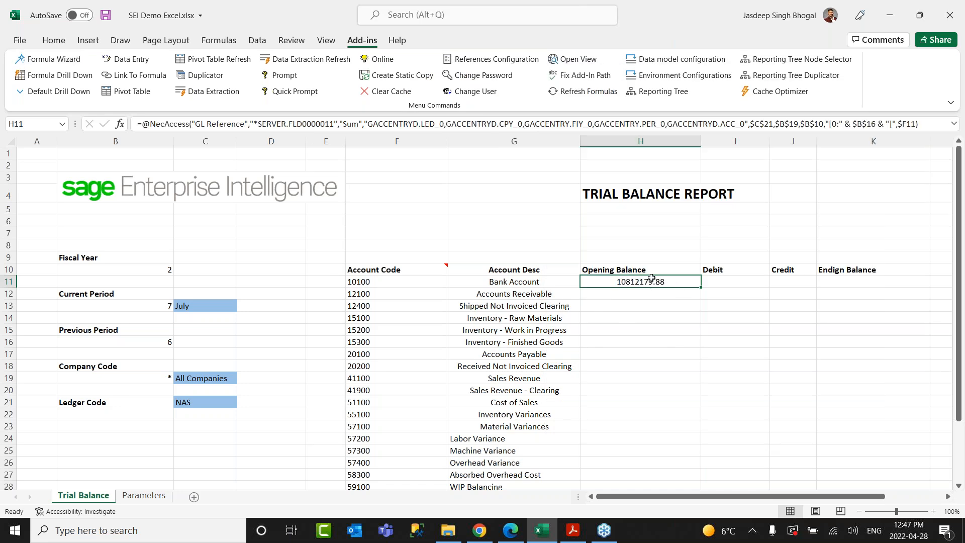
Copy the H11 formula to I11 and change it to Sum of Ledger Debit.
key(ctrl+c)
click(733, 282)
key(ctrl+v)
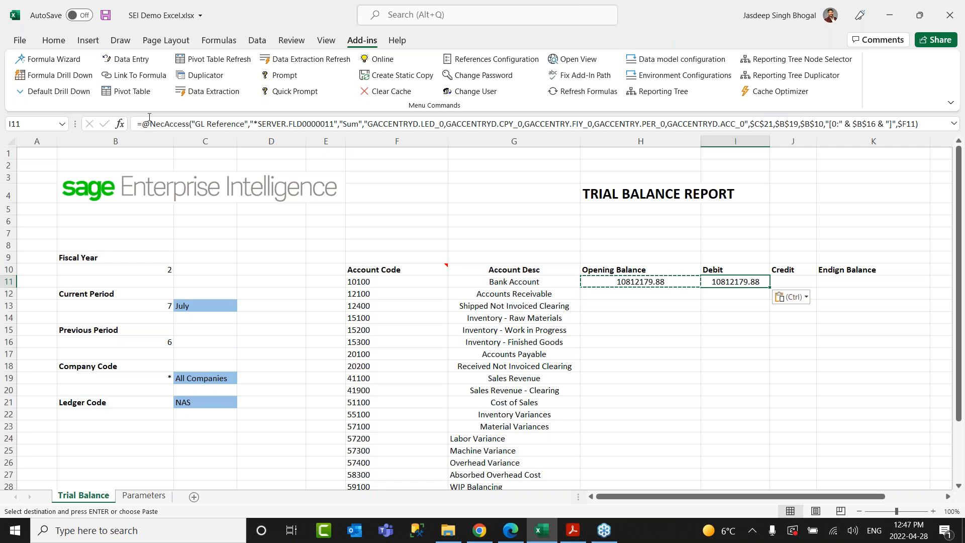
click(50, 59)
click(399, 129)
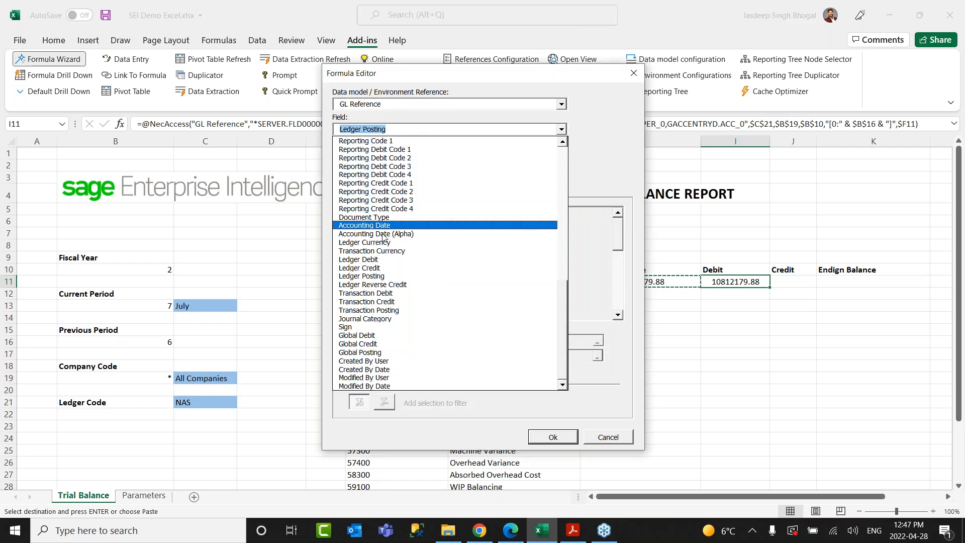
click(372, 259)
click(368, 154)
click(367, 171)
Restrict the I11 Debit sum's Fiscal Period to the current period in $B$13.
click(391, 250)
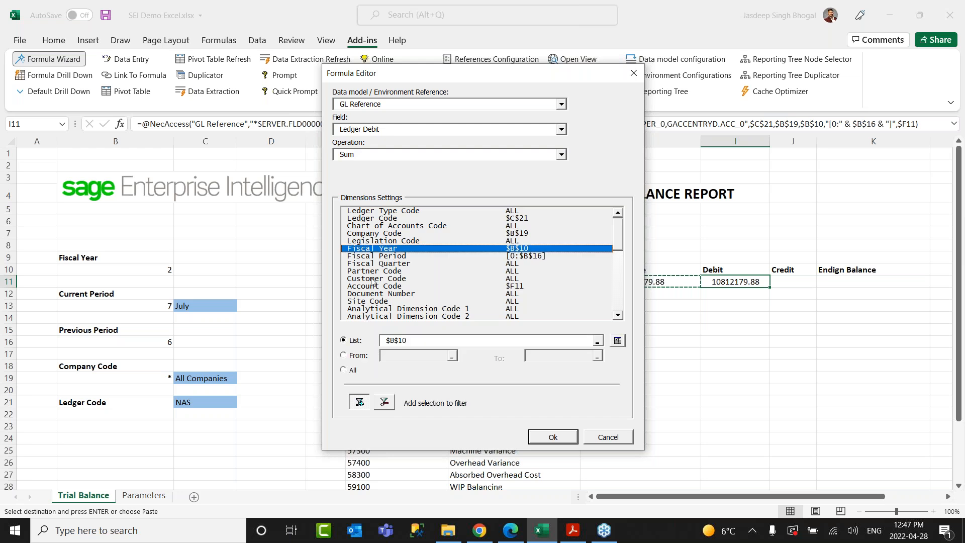
click(378, 257)
click(354, 340)
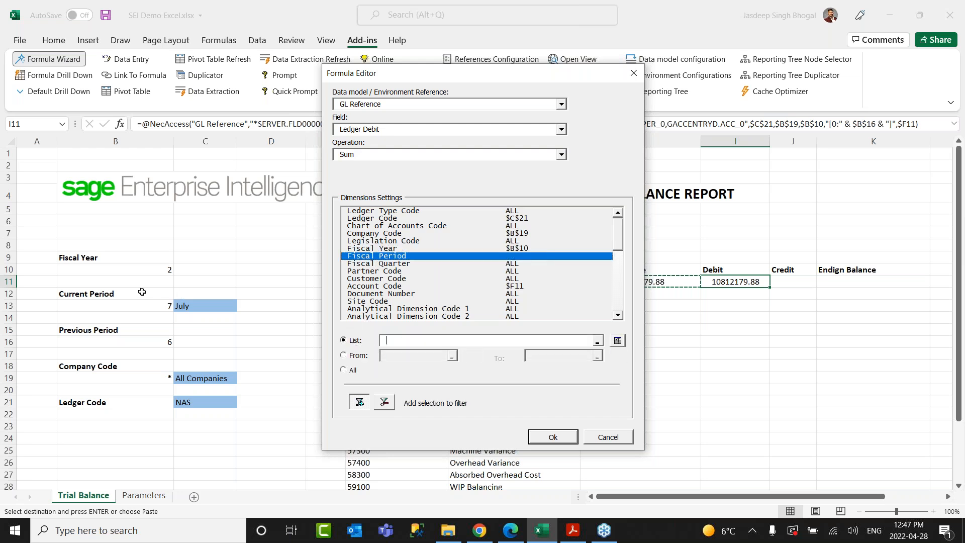
click(130, 301)
click(552, 436)
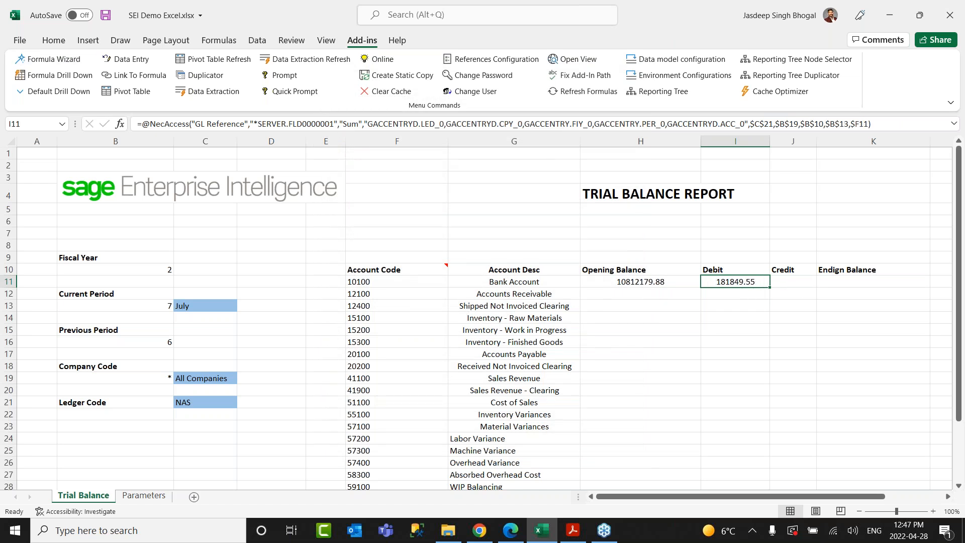
Copy the Debit formula to J11 and change its field to Ledger Credit, keeping Sum.
key(ctrl+c)
click(787, 284)
key(ctrl+v)
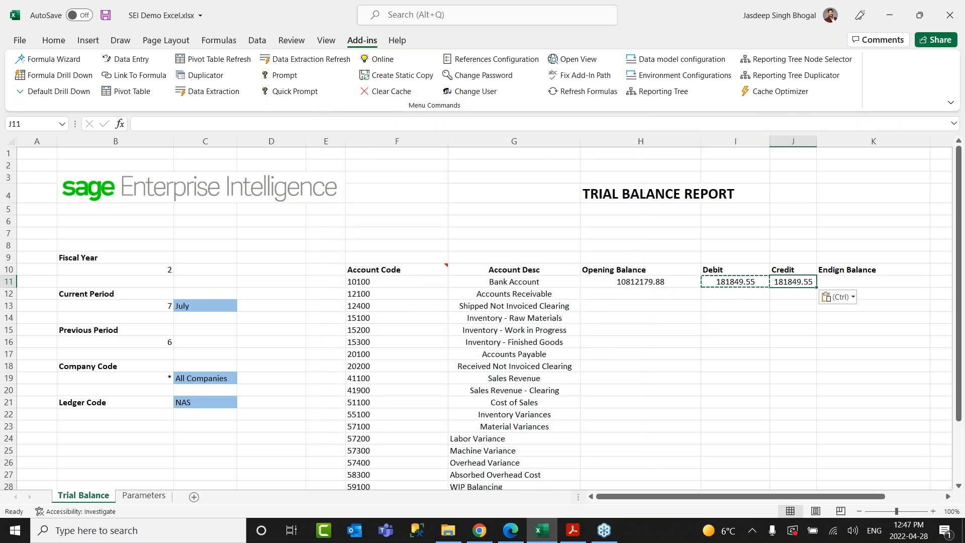
click(49, 59)
click(382, 129)
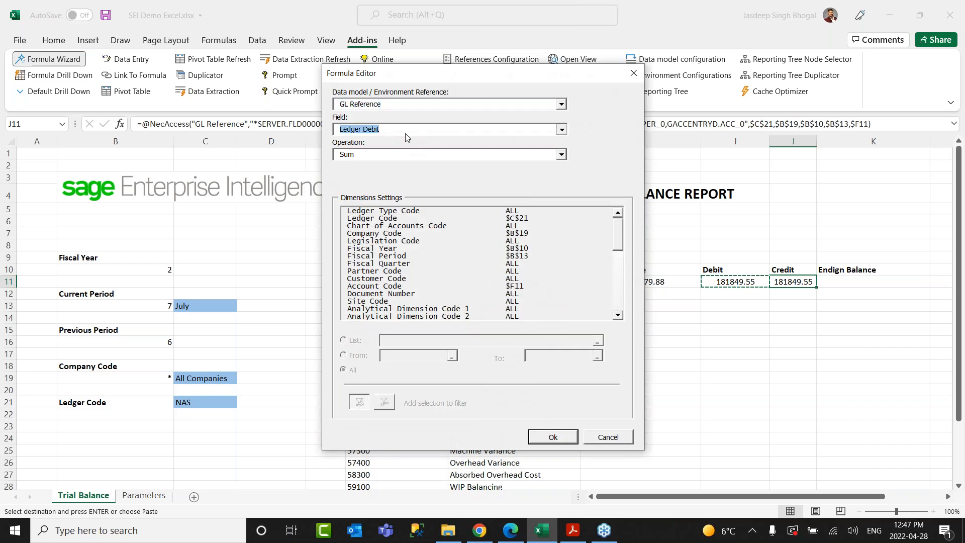
click(380, 267)
click(360, 155)
click(372, 164)
click(553, 436)
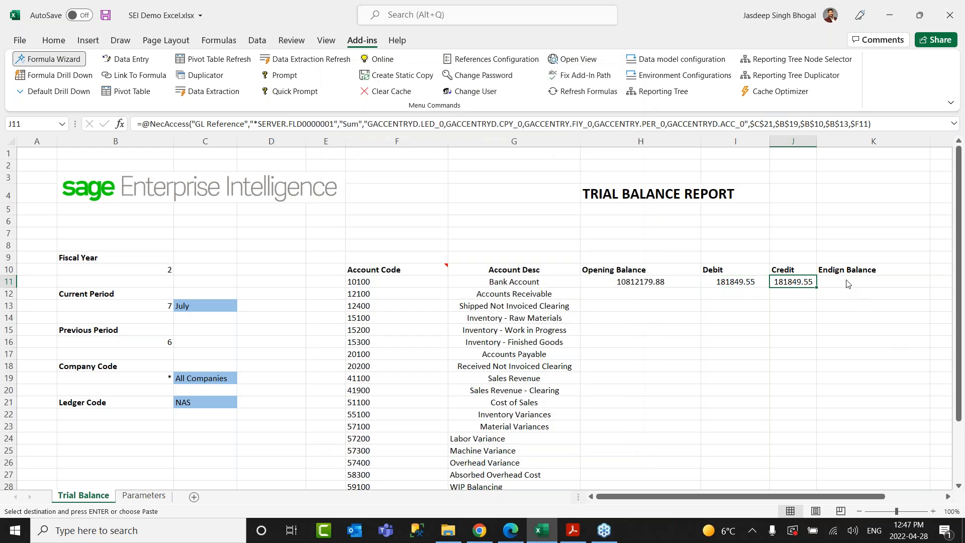
click(848, 283)
Start the K11 Ending Balance formula as =H11 and reopen it for editing.
text(=)
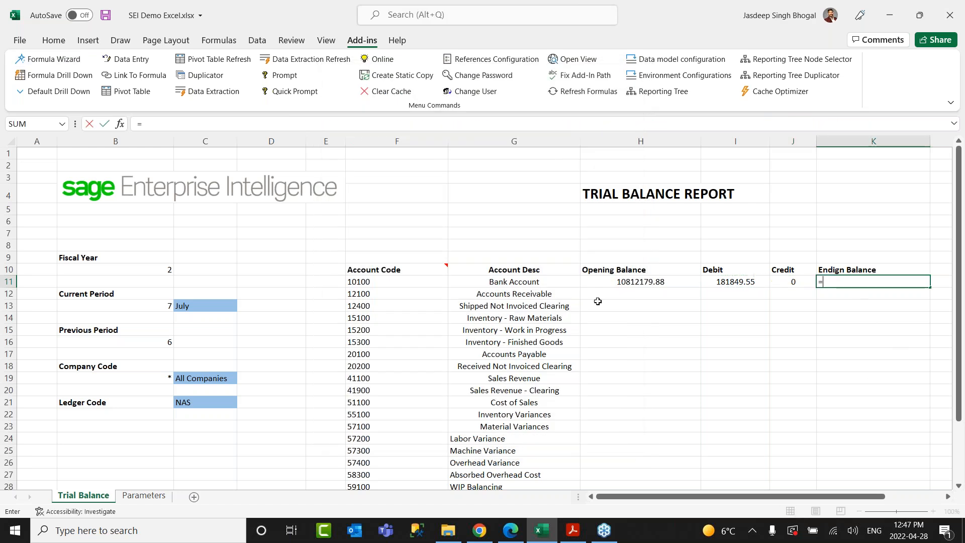
click(628, 279)
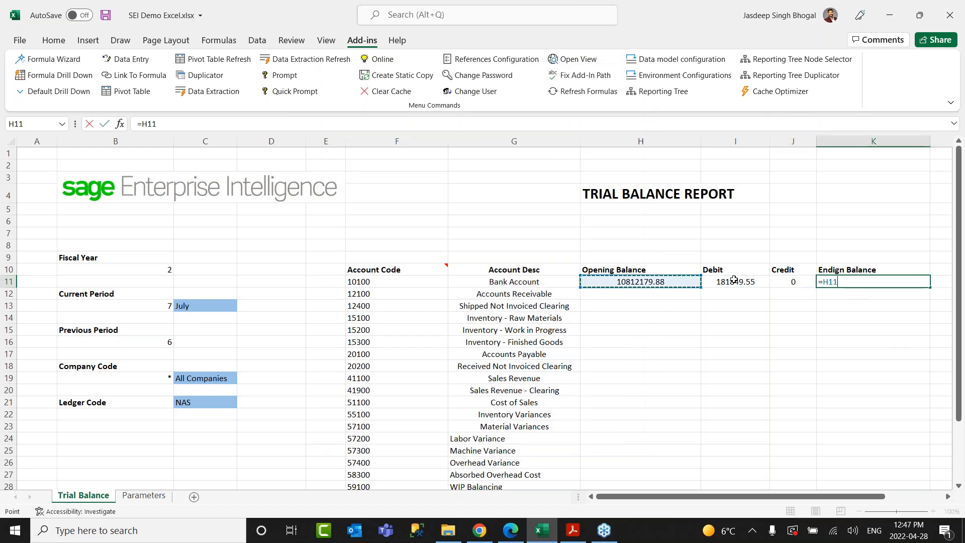
key(Return)
click(734, 281)
click(856, 280)
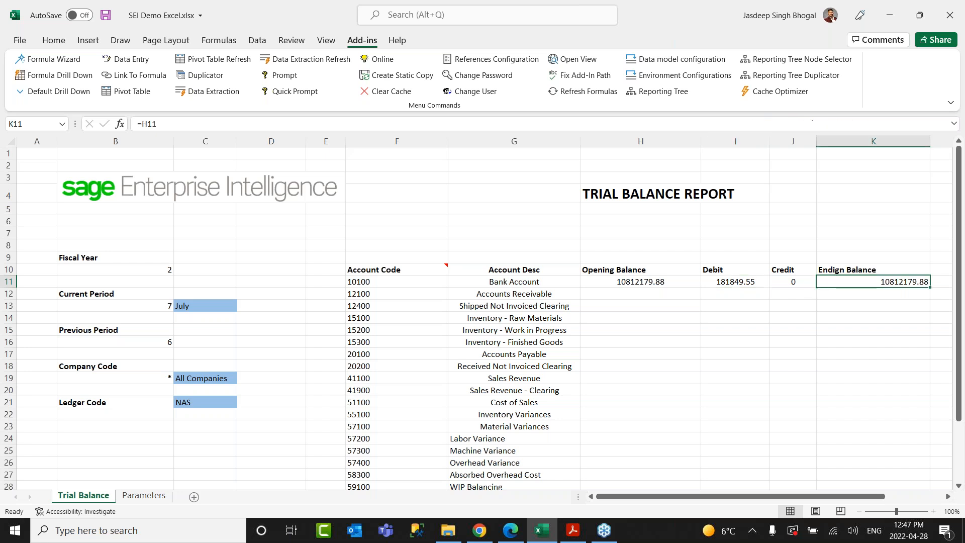
key(F2)
Complete K11 as =H11+I11+J11 and fill H11:K11 down for every account.
click(652, 281)
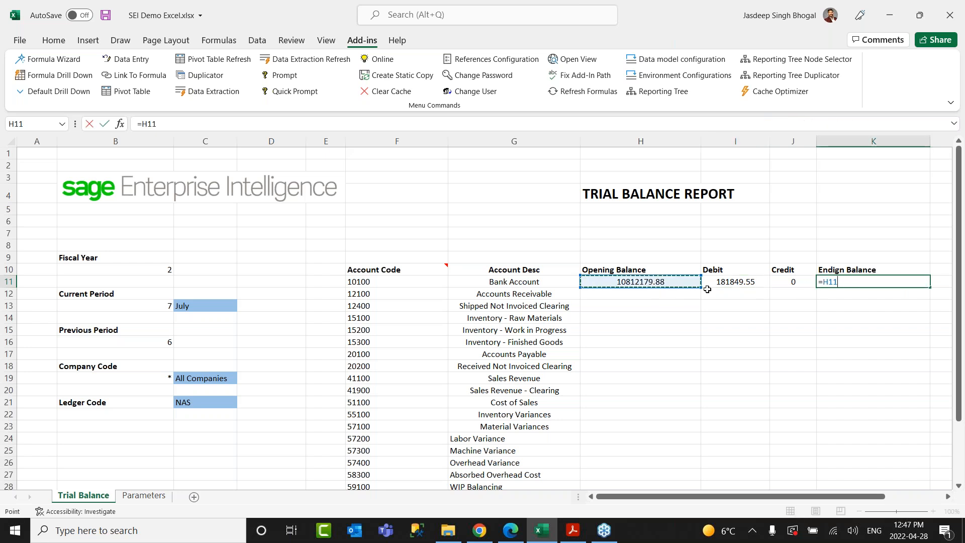
text(+)
click(737, 282)
text(+)
click(801, 282)
key(Return)
drag(641, 281, 930, 451)
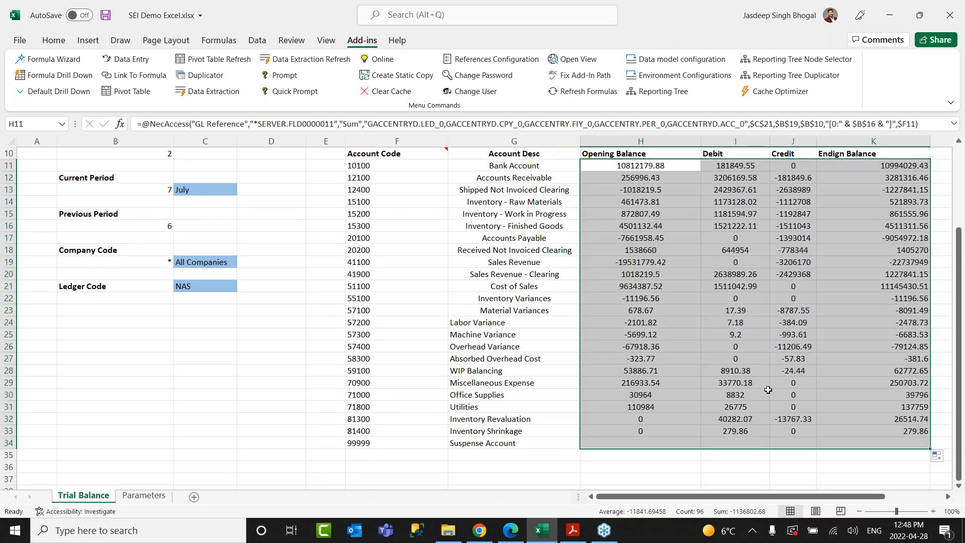
scroll(636, 352, up, 2)
After checking account 41900's formula, pick H11's 10812179.88 opening balance and open Formula Drill Down.
click(649, 354)
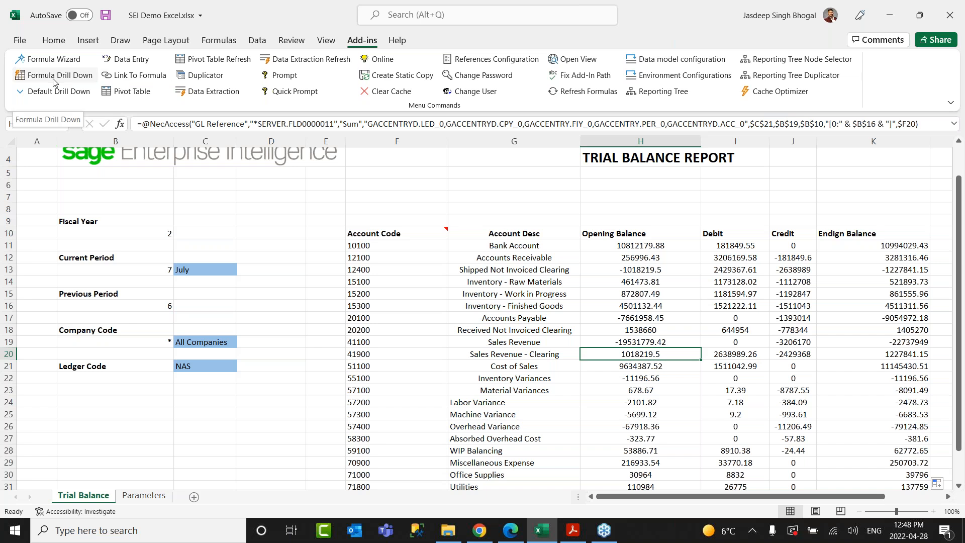
click(641, 246)
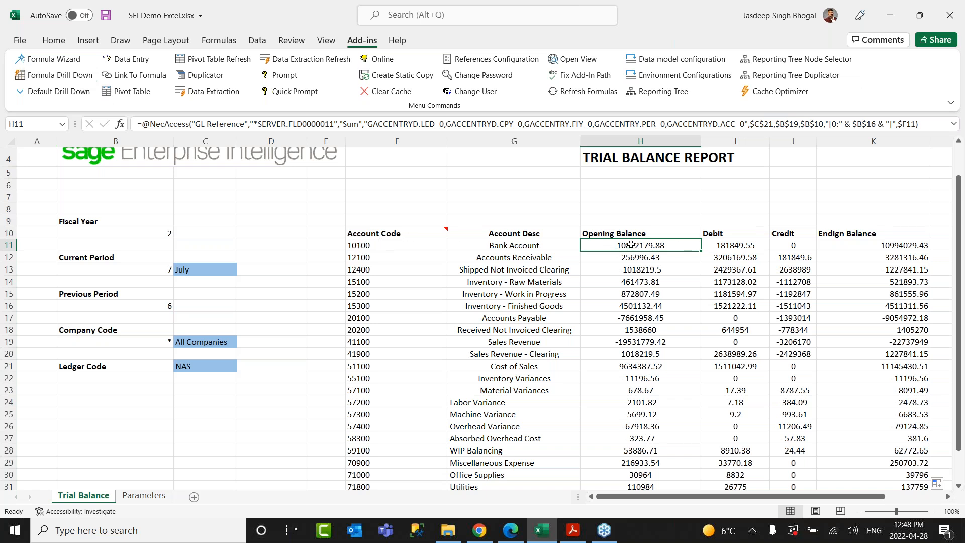
click(83, 76)
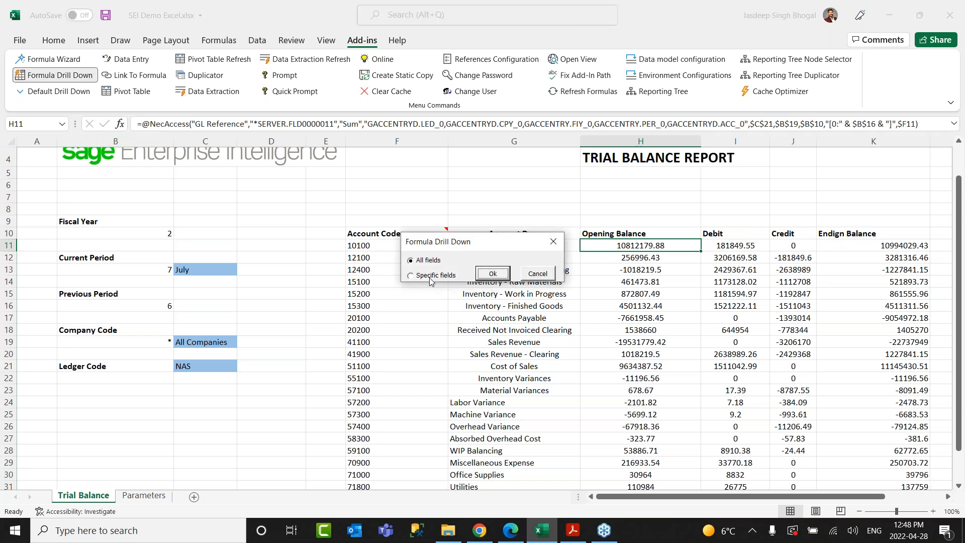
Drill down on Specific fields, Ledger Debit through Modified By Date, into a new Sheet1.
click(430, 279)
drag(489, 243, 475, 55)
drag(515, 195, 519, 316)
drag(448, 251, 460, 393)
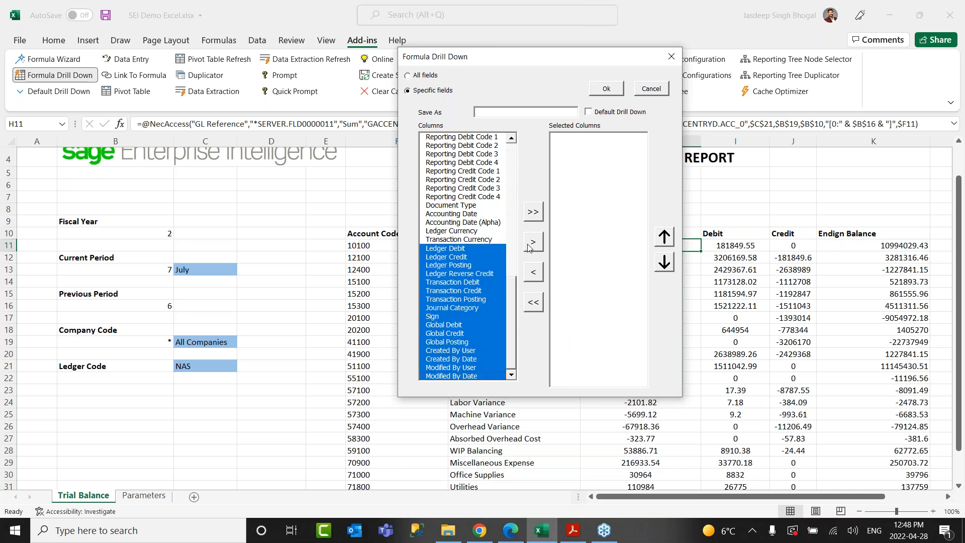
click(531, 244)
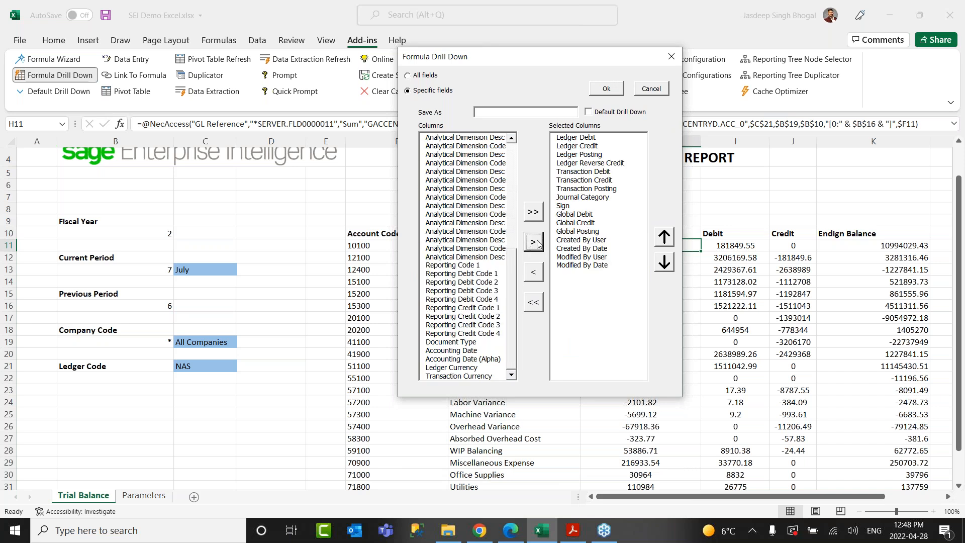
click(606, 89)
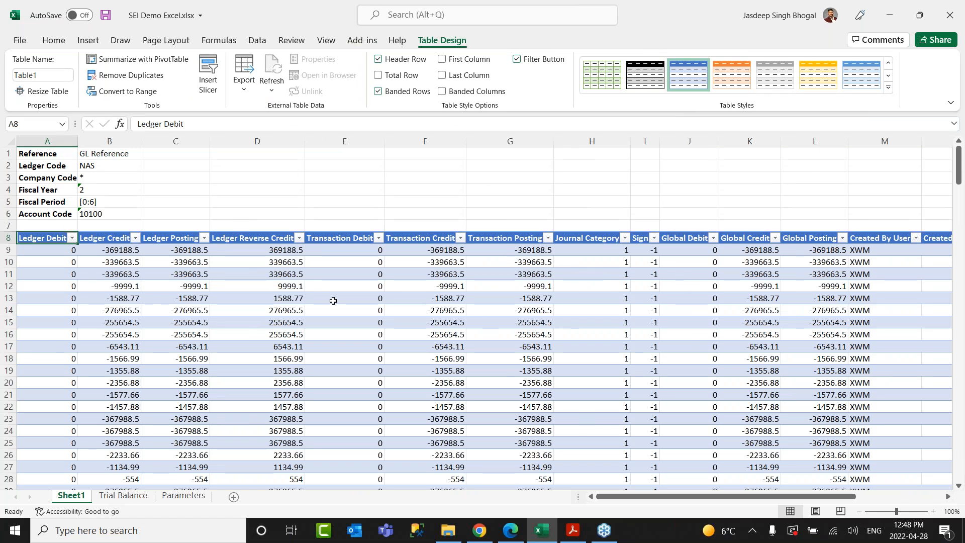
Check account 10100's entries on Sheet1, then go back to the Trial Balance sheet and Add-ins ribbon.
click(103, 215)
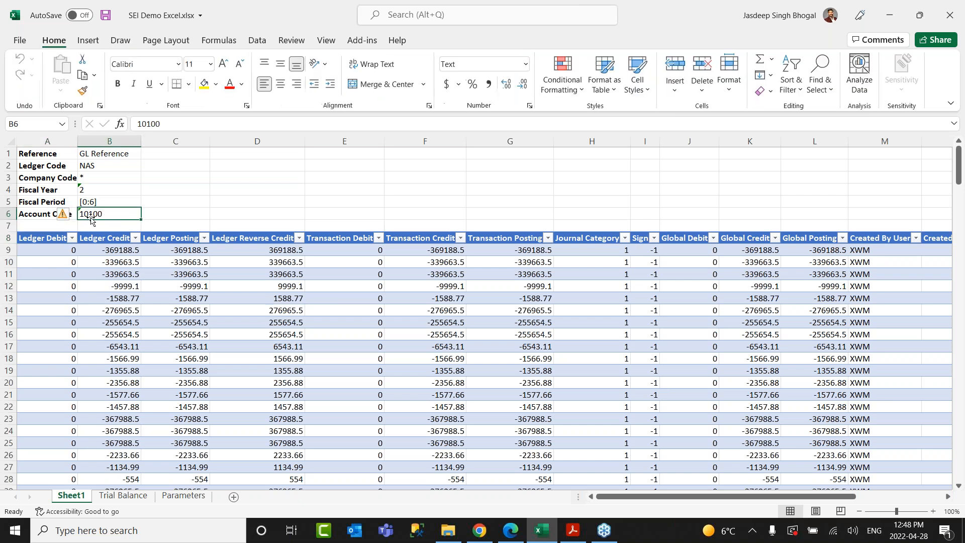
scroll(391, 348, down, 11)
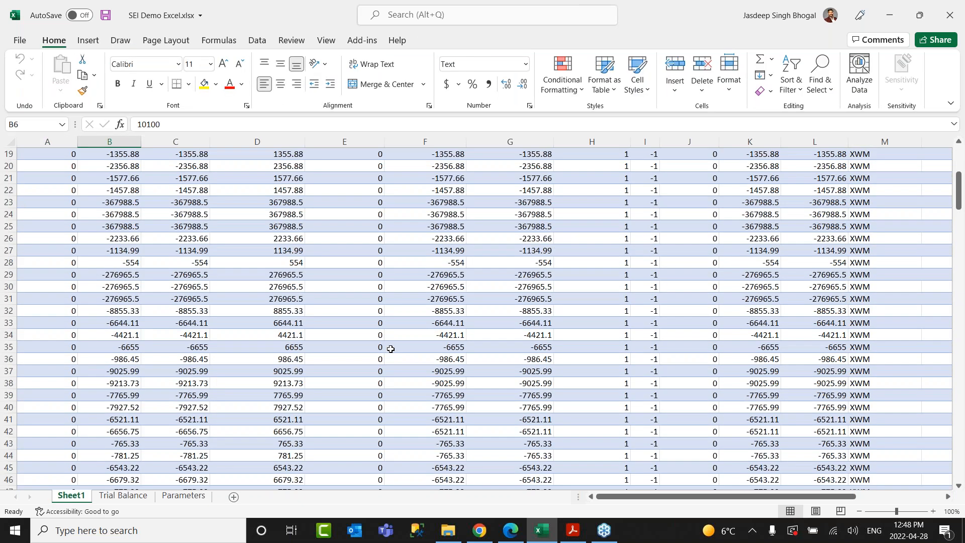
scroll(390, 349, up, 11)
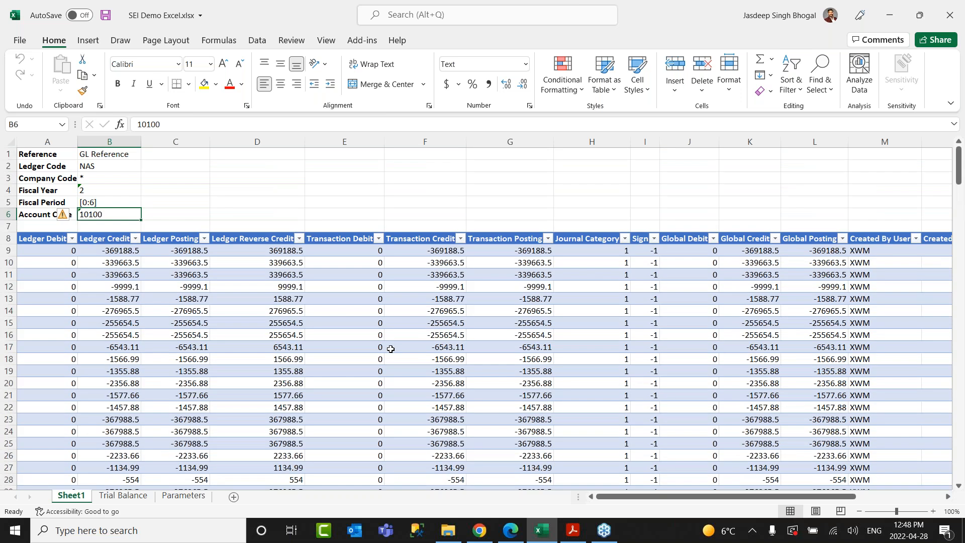
click(123, 496)
click(362, 41)
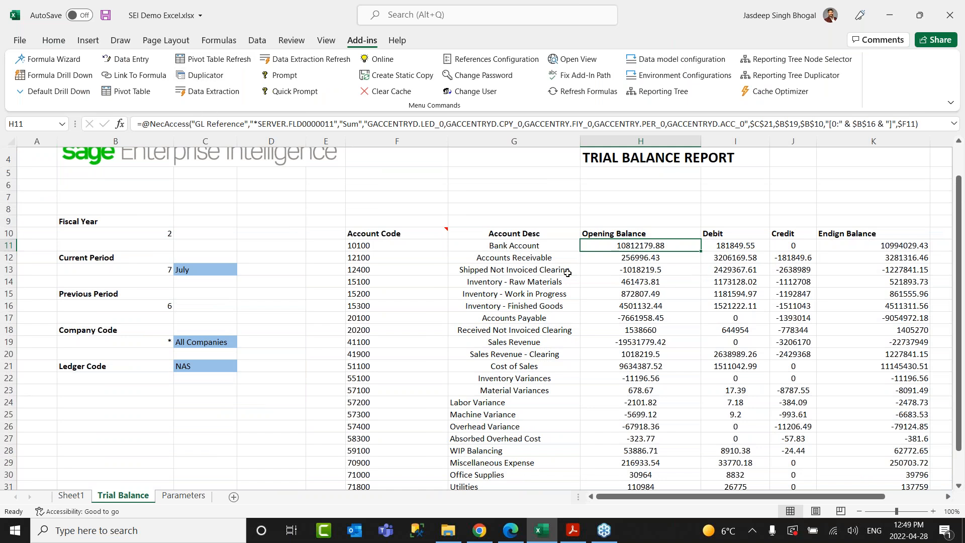
Scroll to the top and open Create Static Copy for the Entire Workbook.
scroll(666, 255, up, 1)
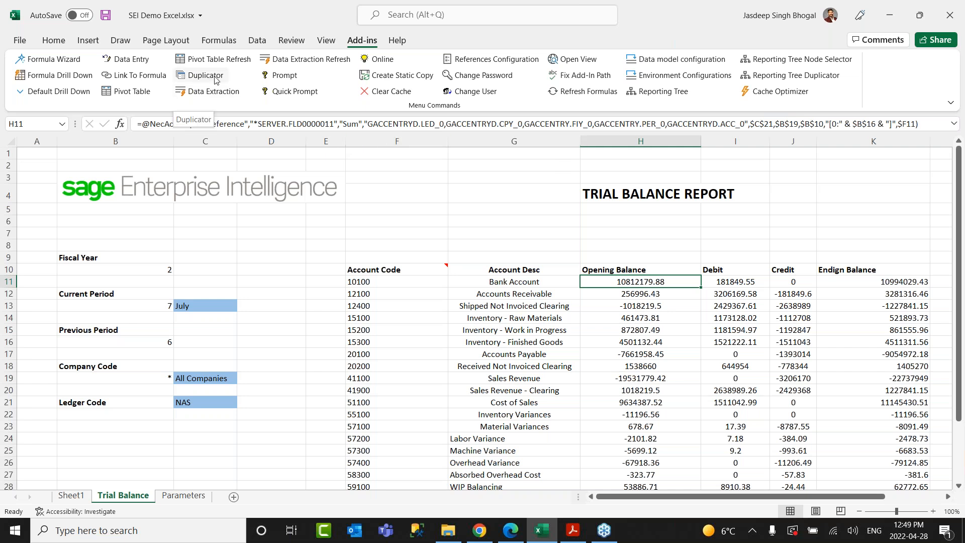
click(407, 75)
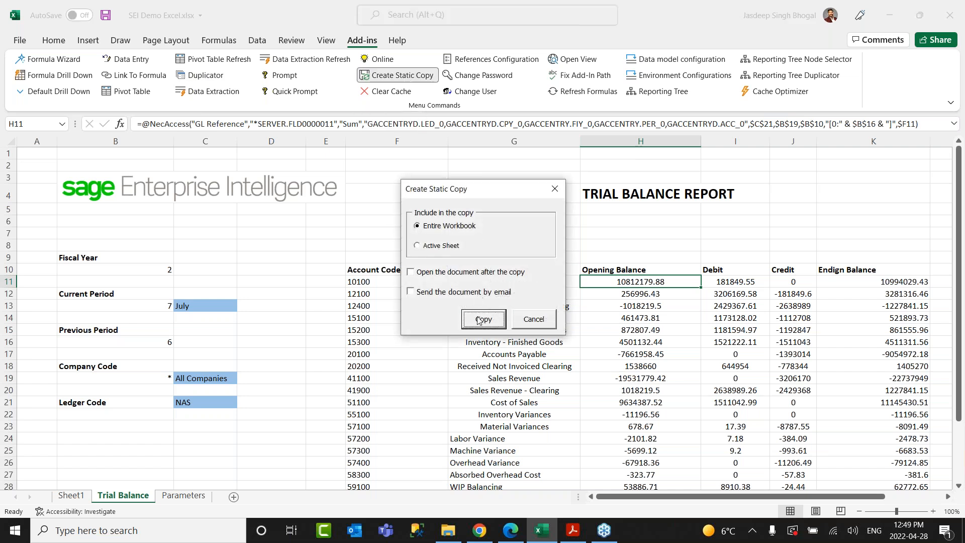
Save an emailed static copy named Demo, attaching Demo.xlsm to a new Outlook message.
click(438, 293)
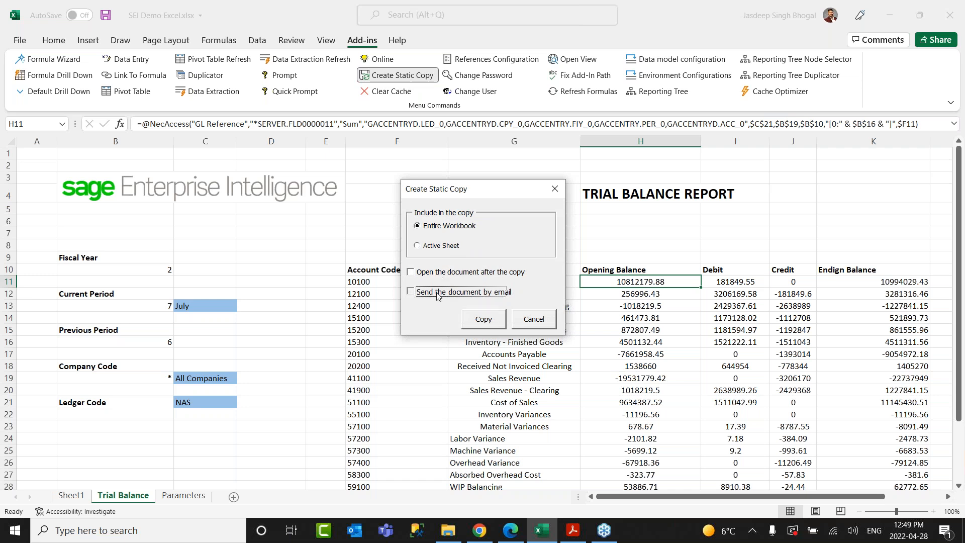
click(484, 320)
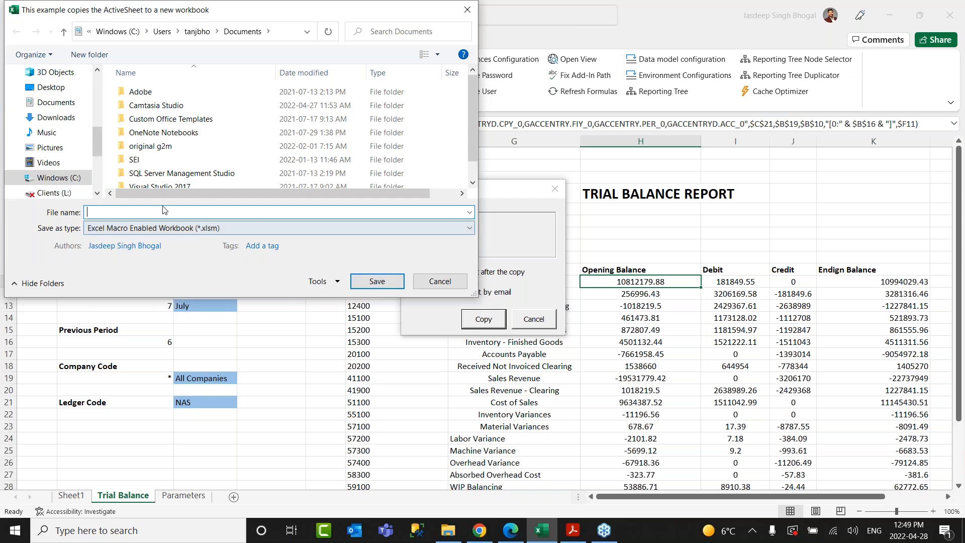
text(Demo)
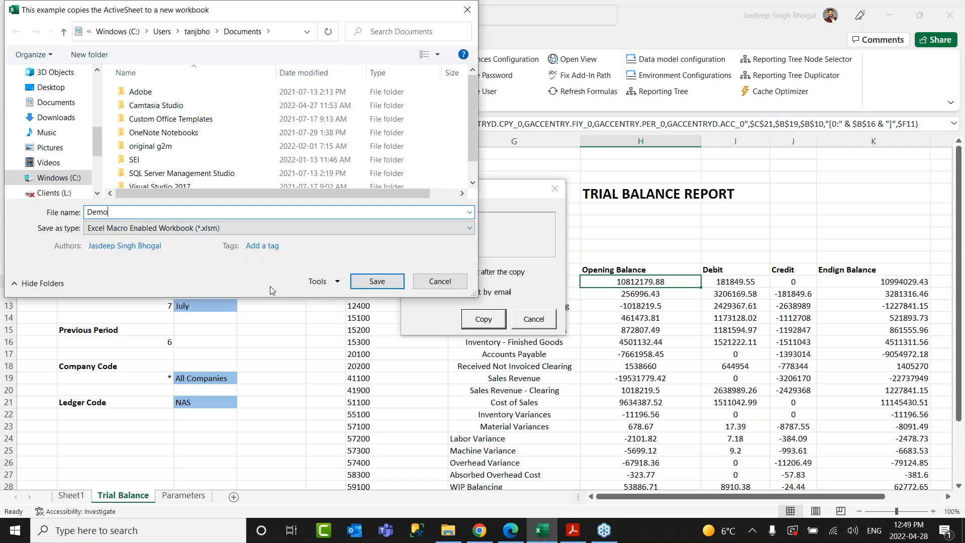
click(361, 281)
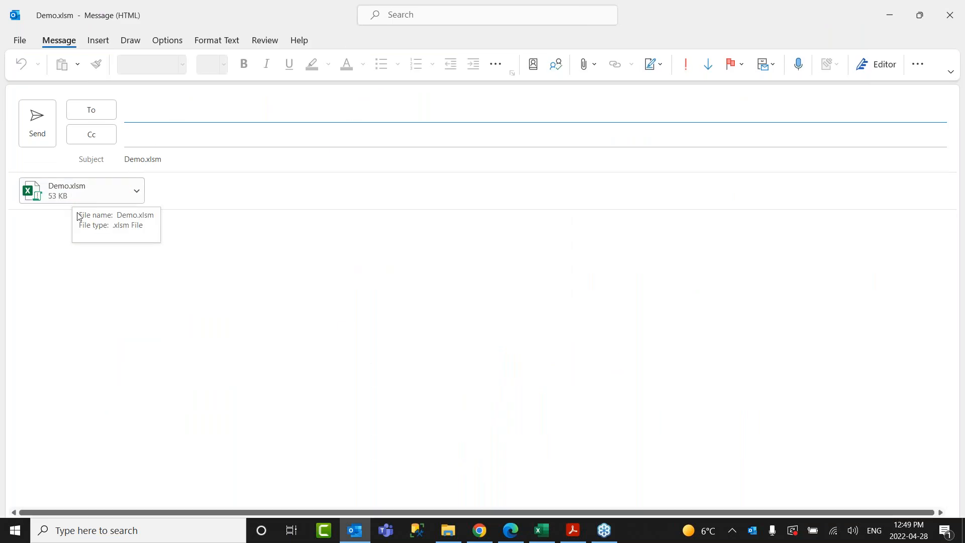
Dismiss the recipient suggestions in the Demo.xlsm draft and minimize the message window.
click(136, 114)
click(488, 208)
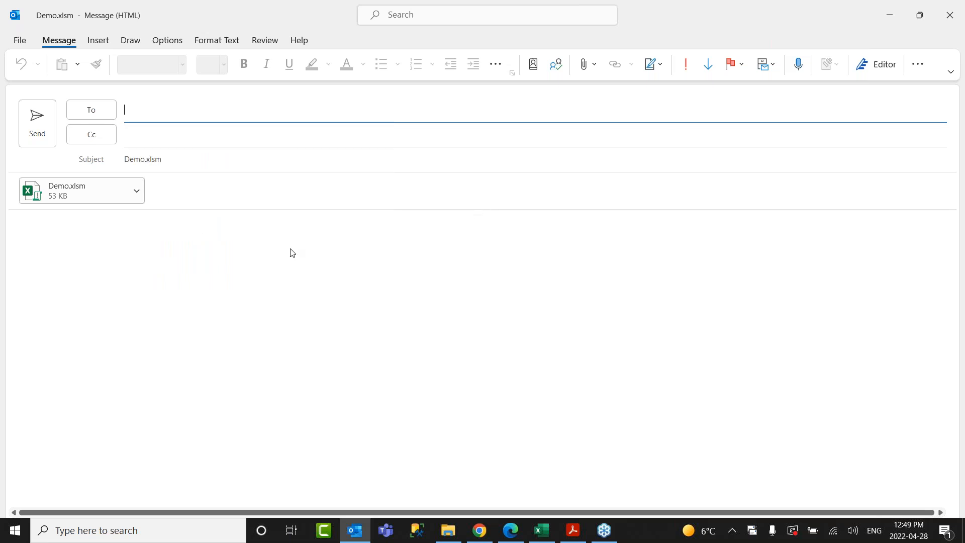
click(889, 15)
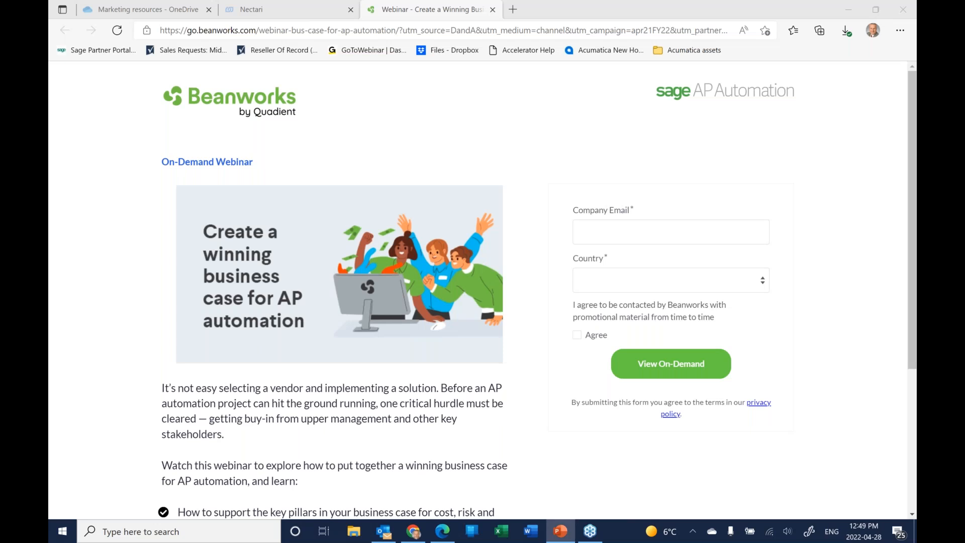
In PowerPoint, swap presenter view and slide show displays to show the Q&A slide full screen.
click(561, 531)
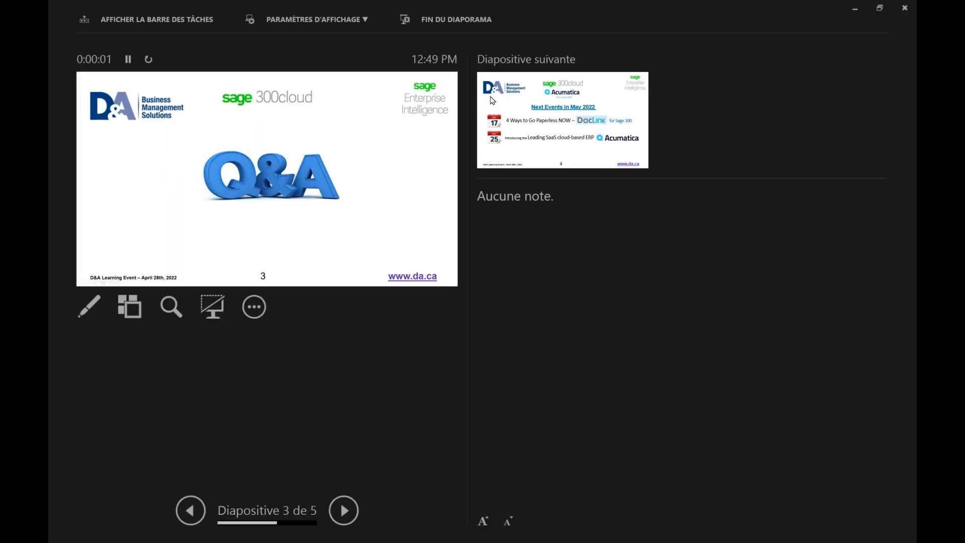
click(285, 20)
click(294, 41)
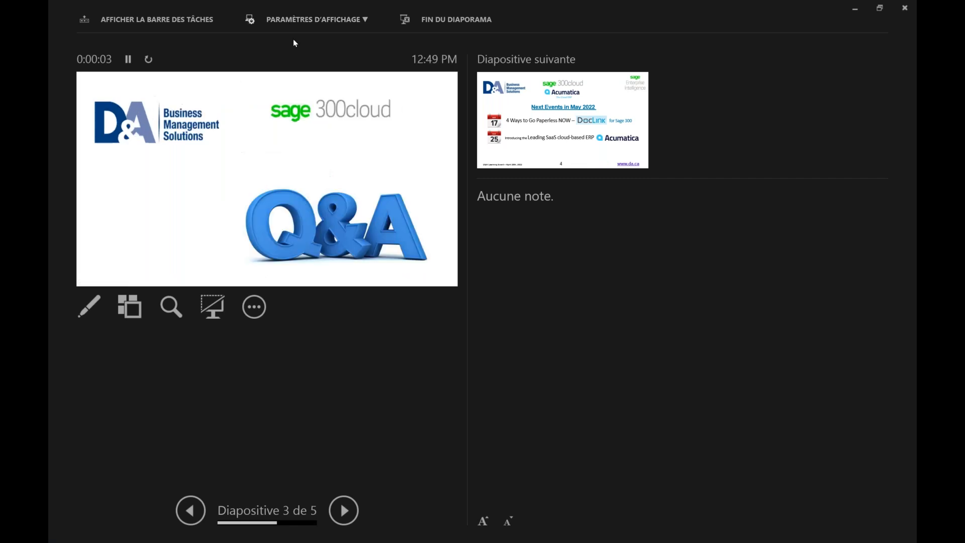